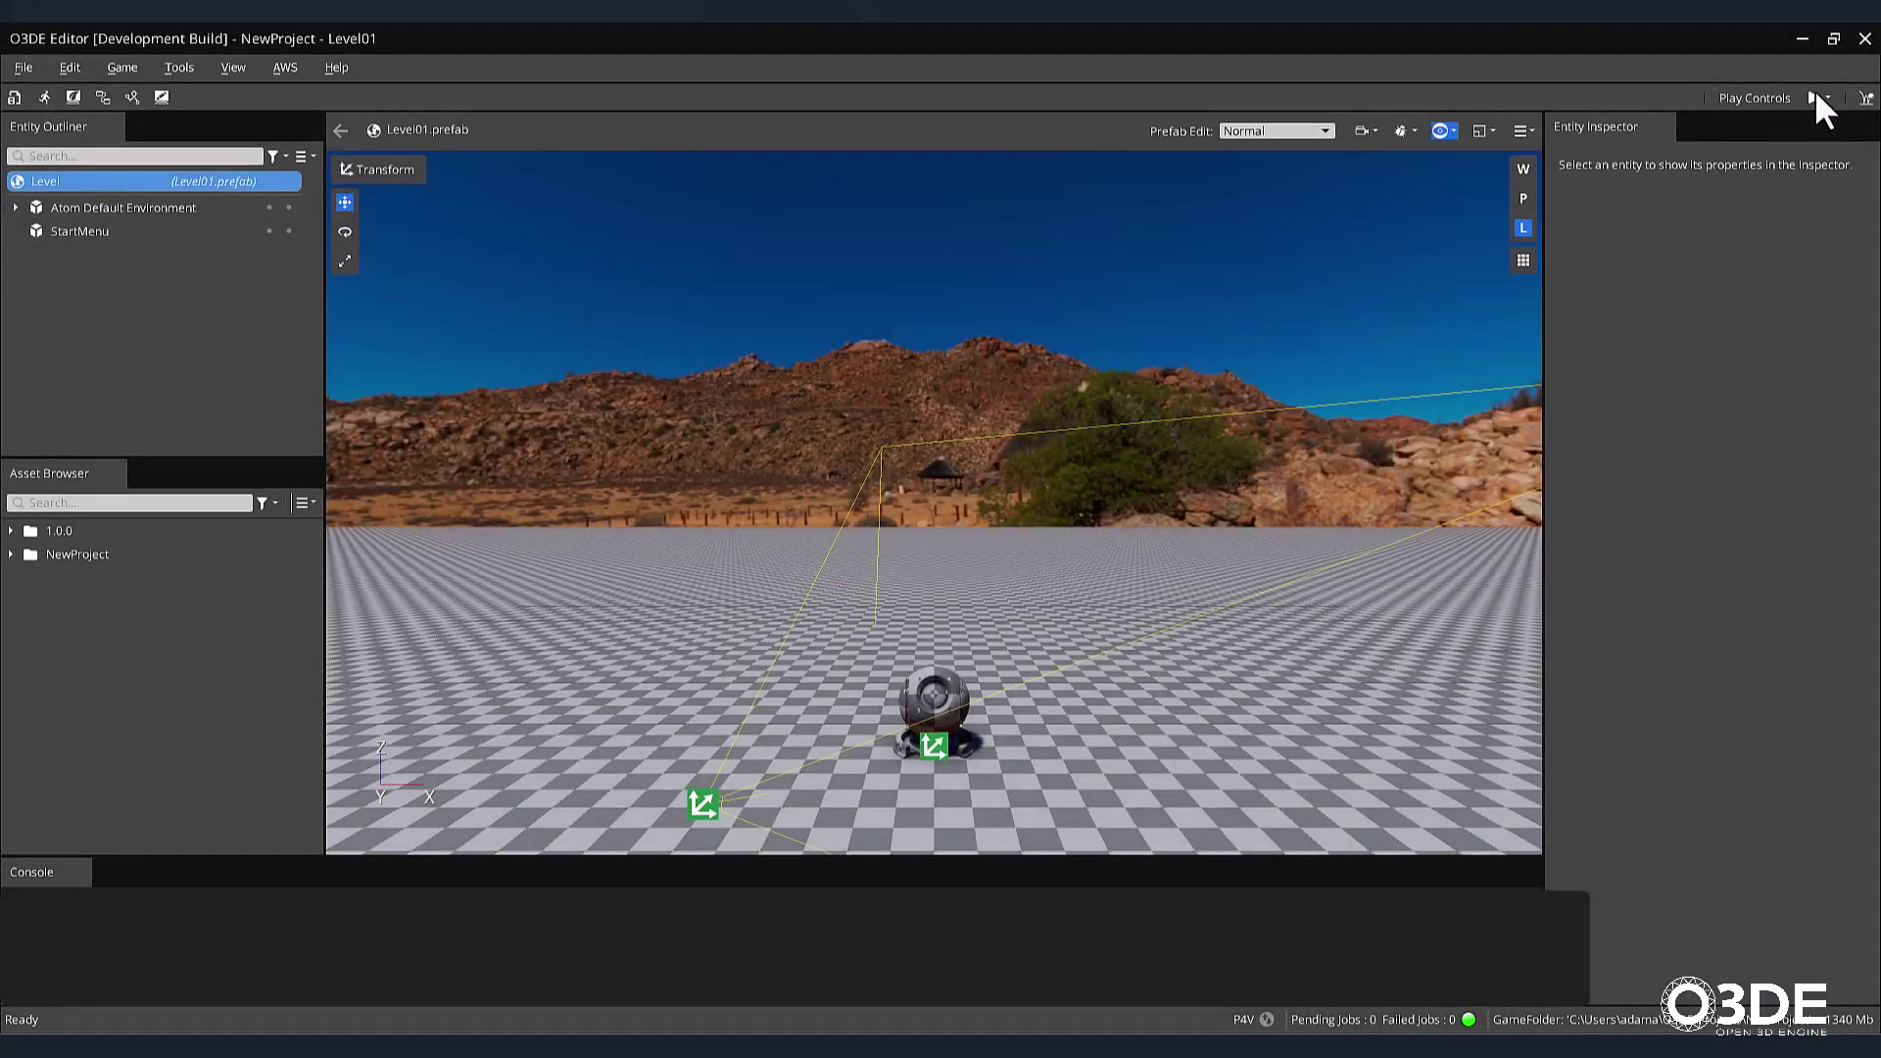
Preview the level in game mode, then expand NewProject and its Assets folder in the Asset Browser.
click(1815, 97)
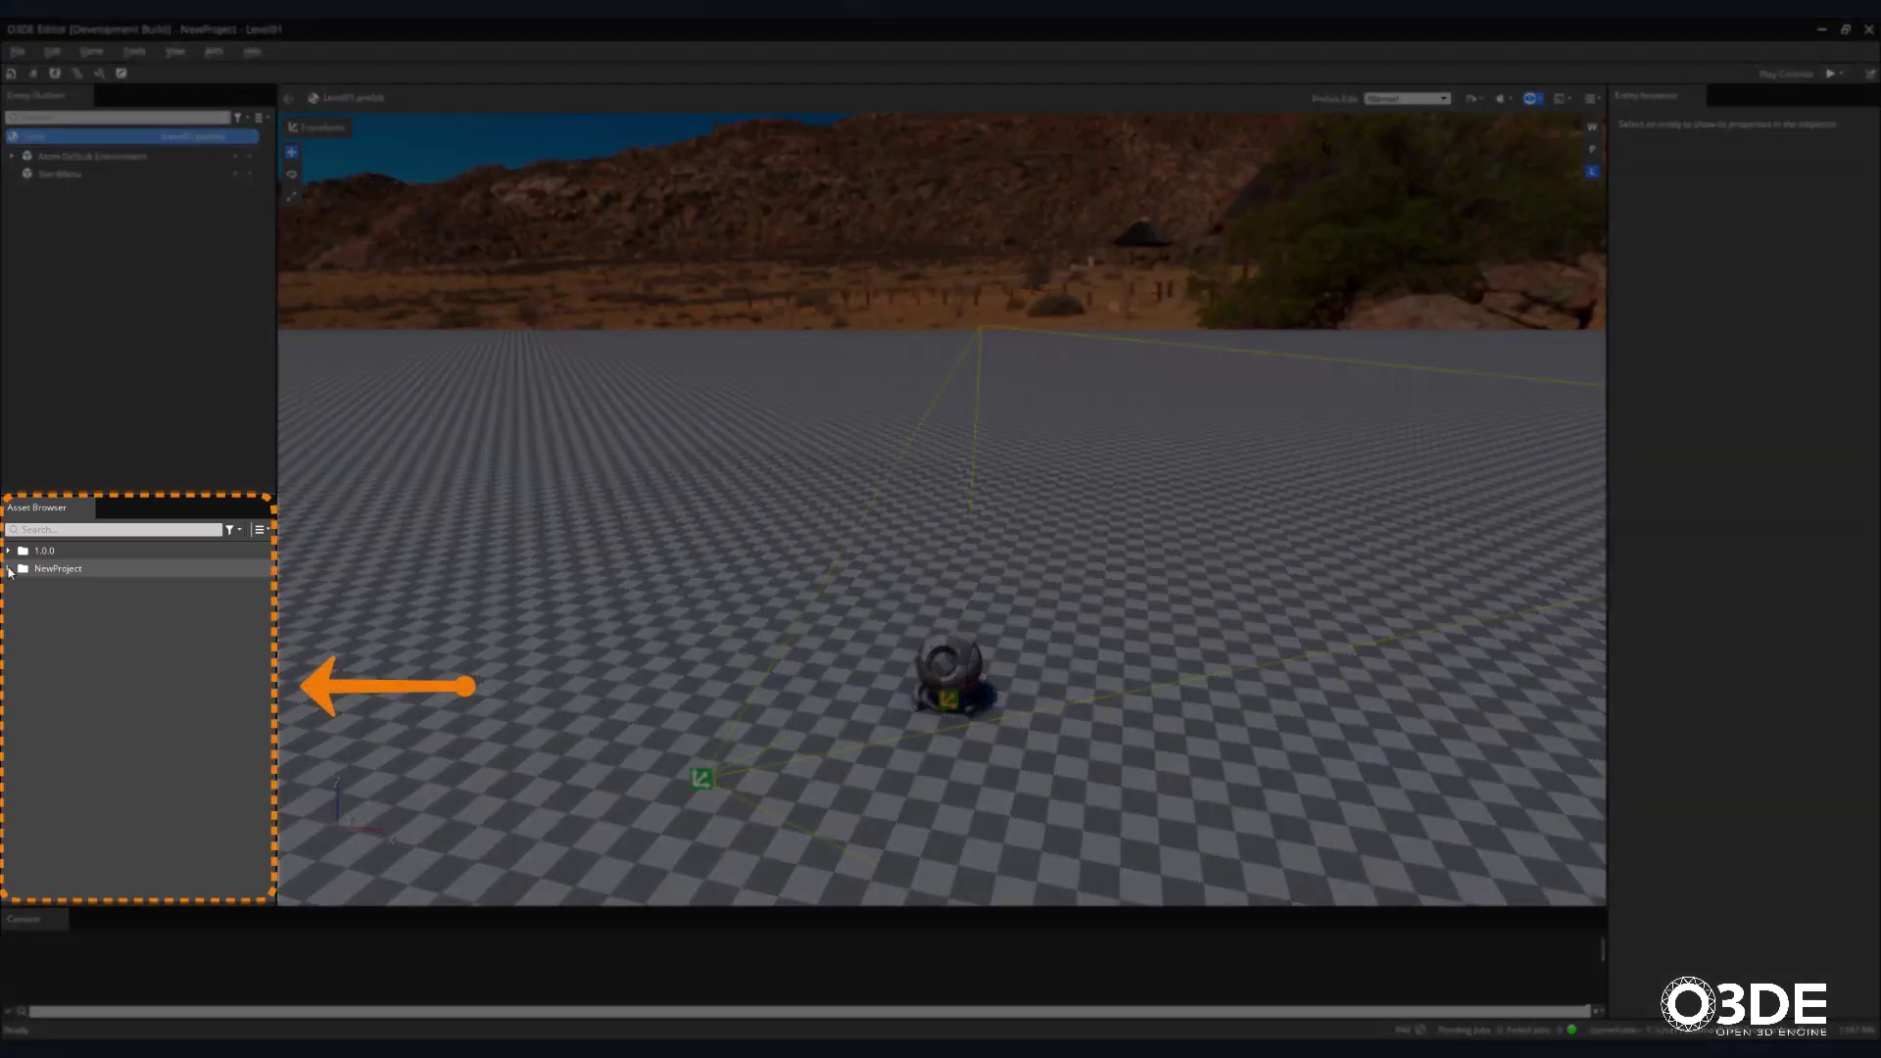
click(10, 569)
click(24, 586)
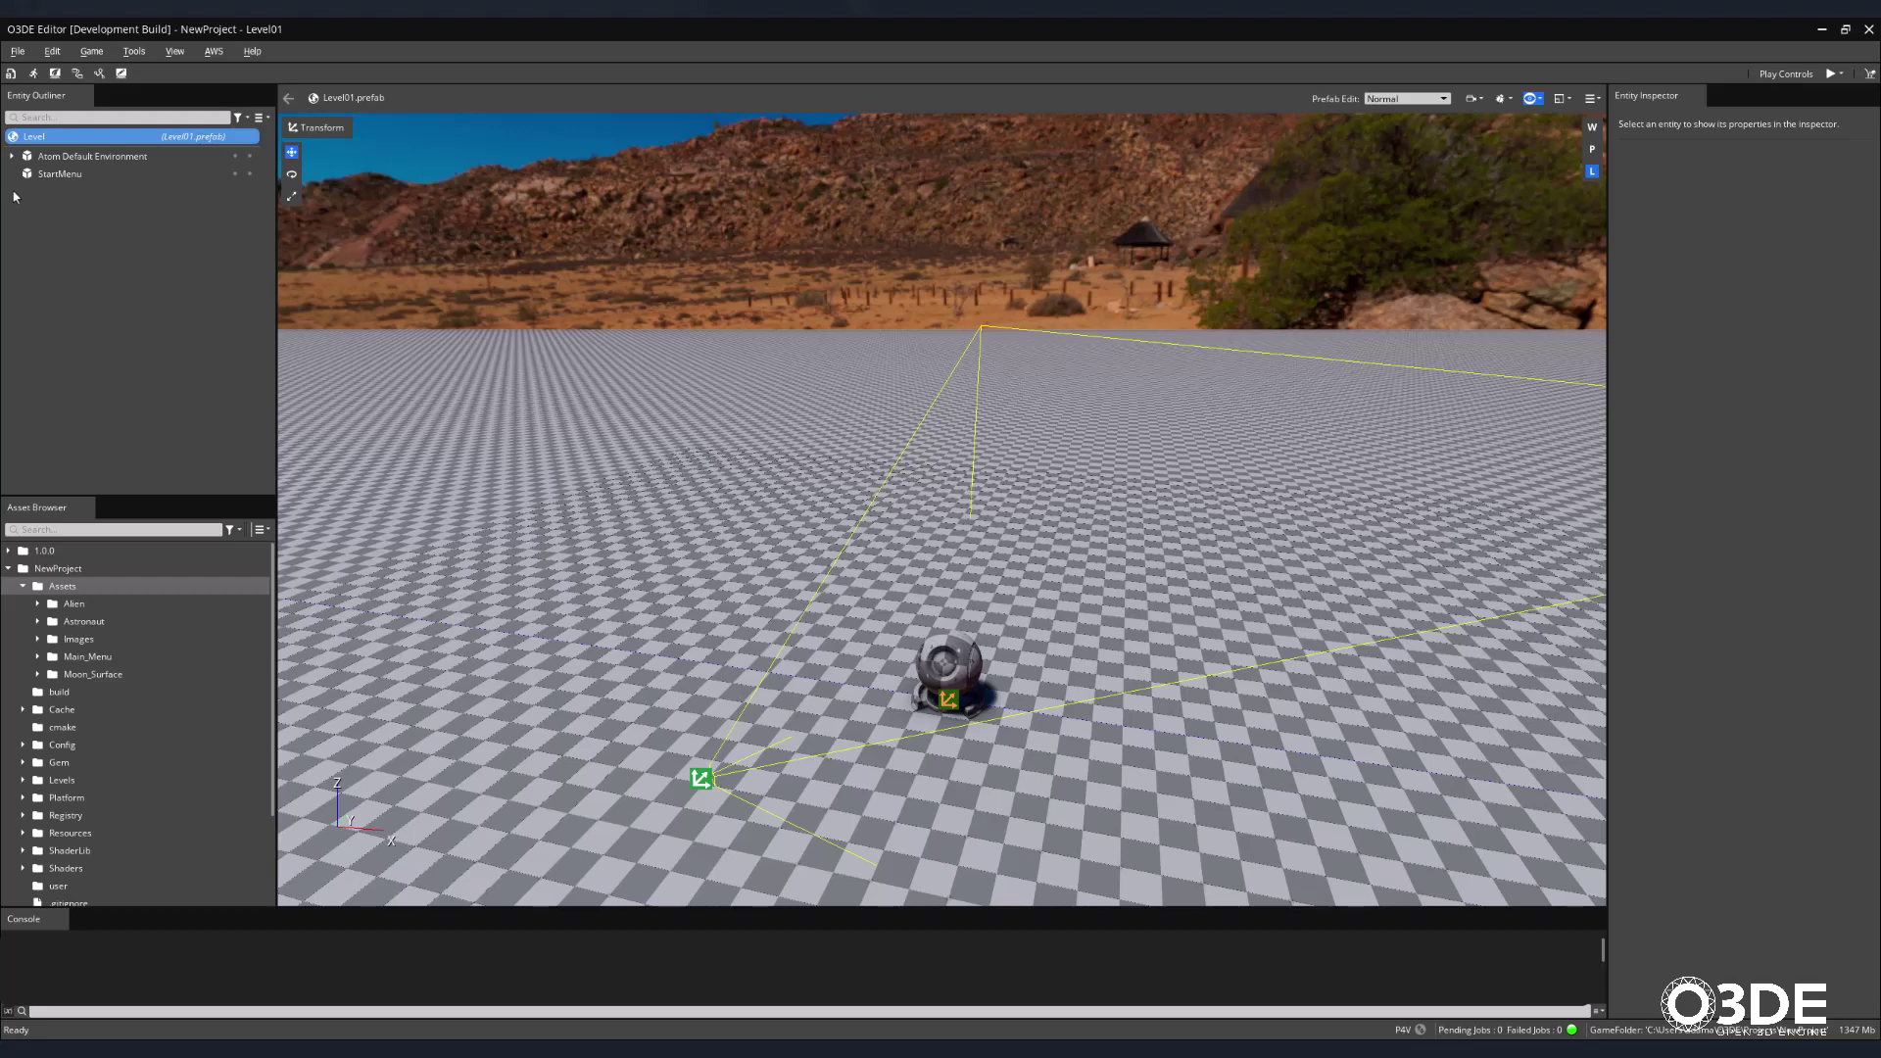
Delete the Ground, Shader Ball and Grid entities from Atom Default Environment.
click(12, 156)
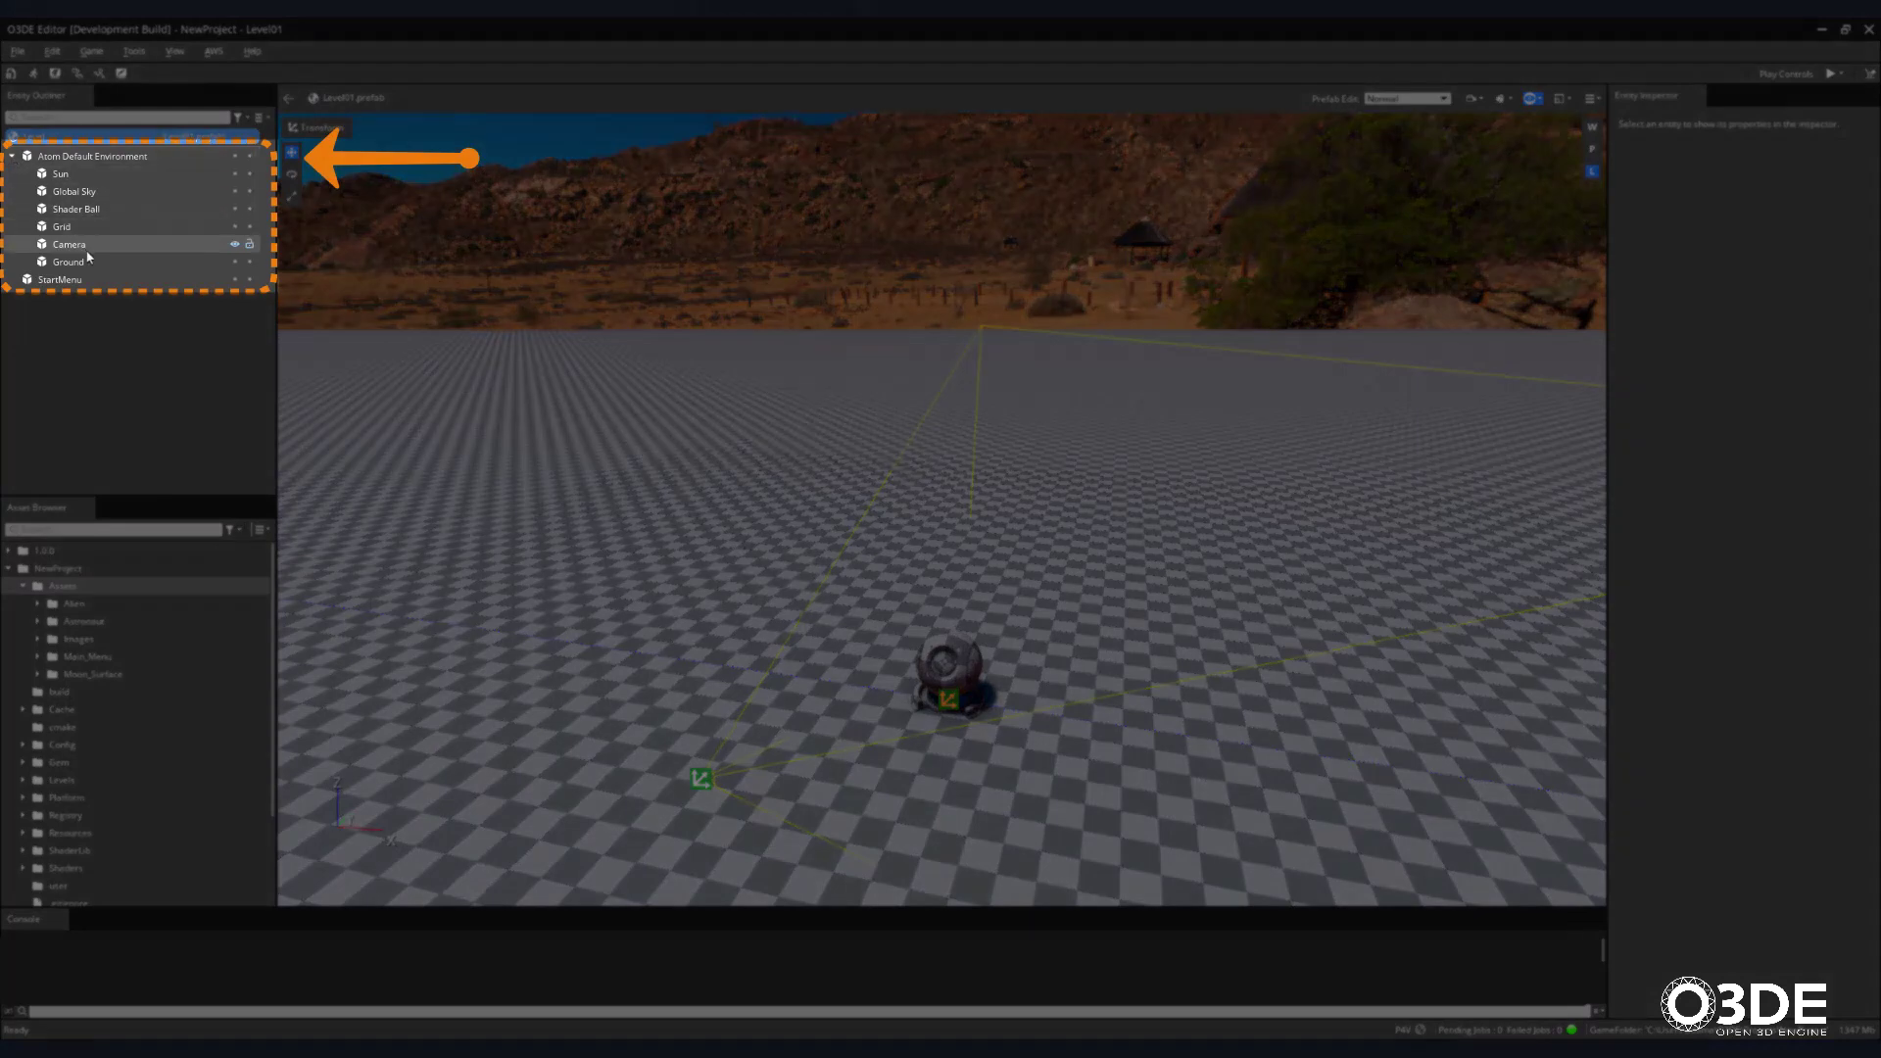
click(91, 262)
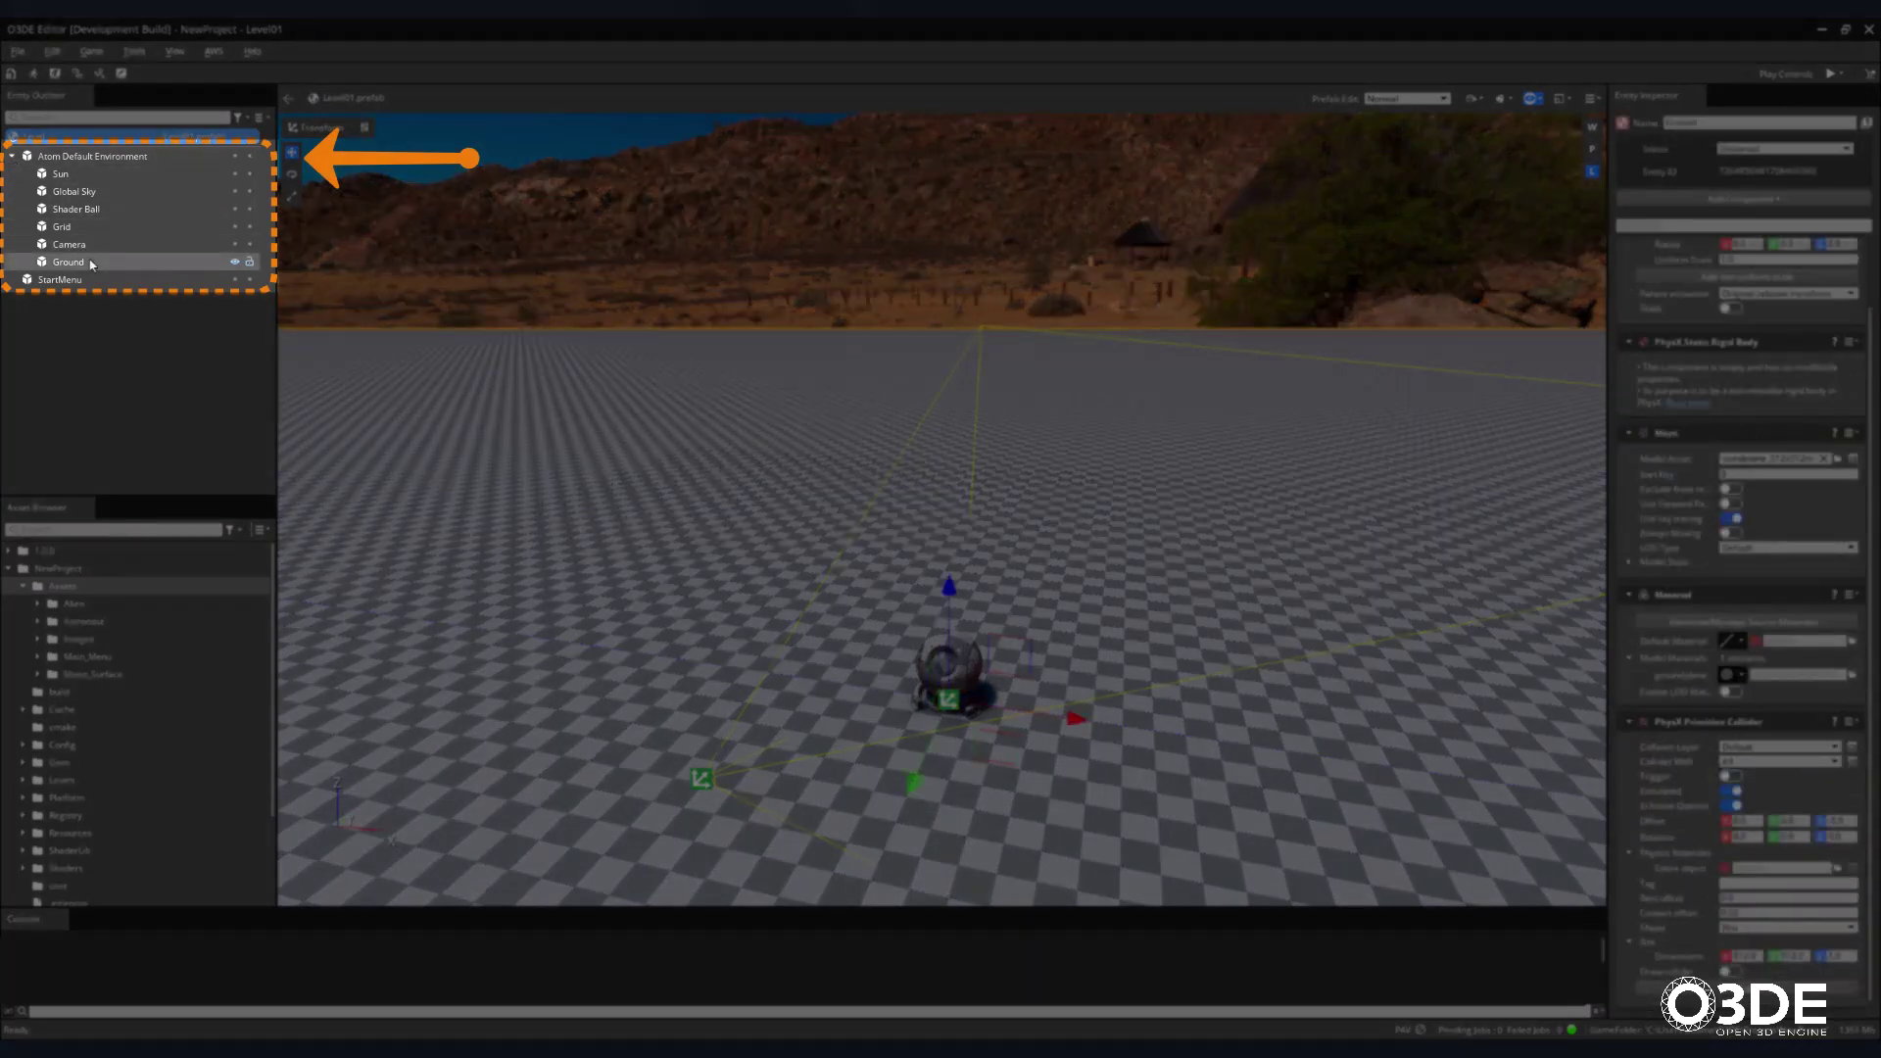
key(Delete)
click(97, 211)
key(Delete)
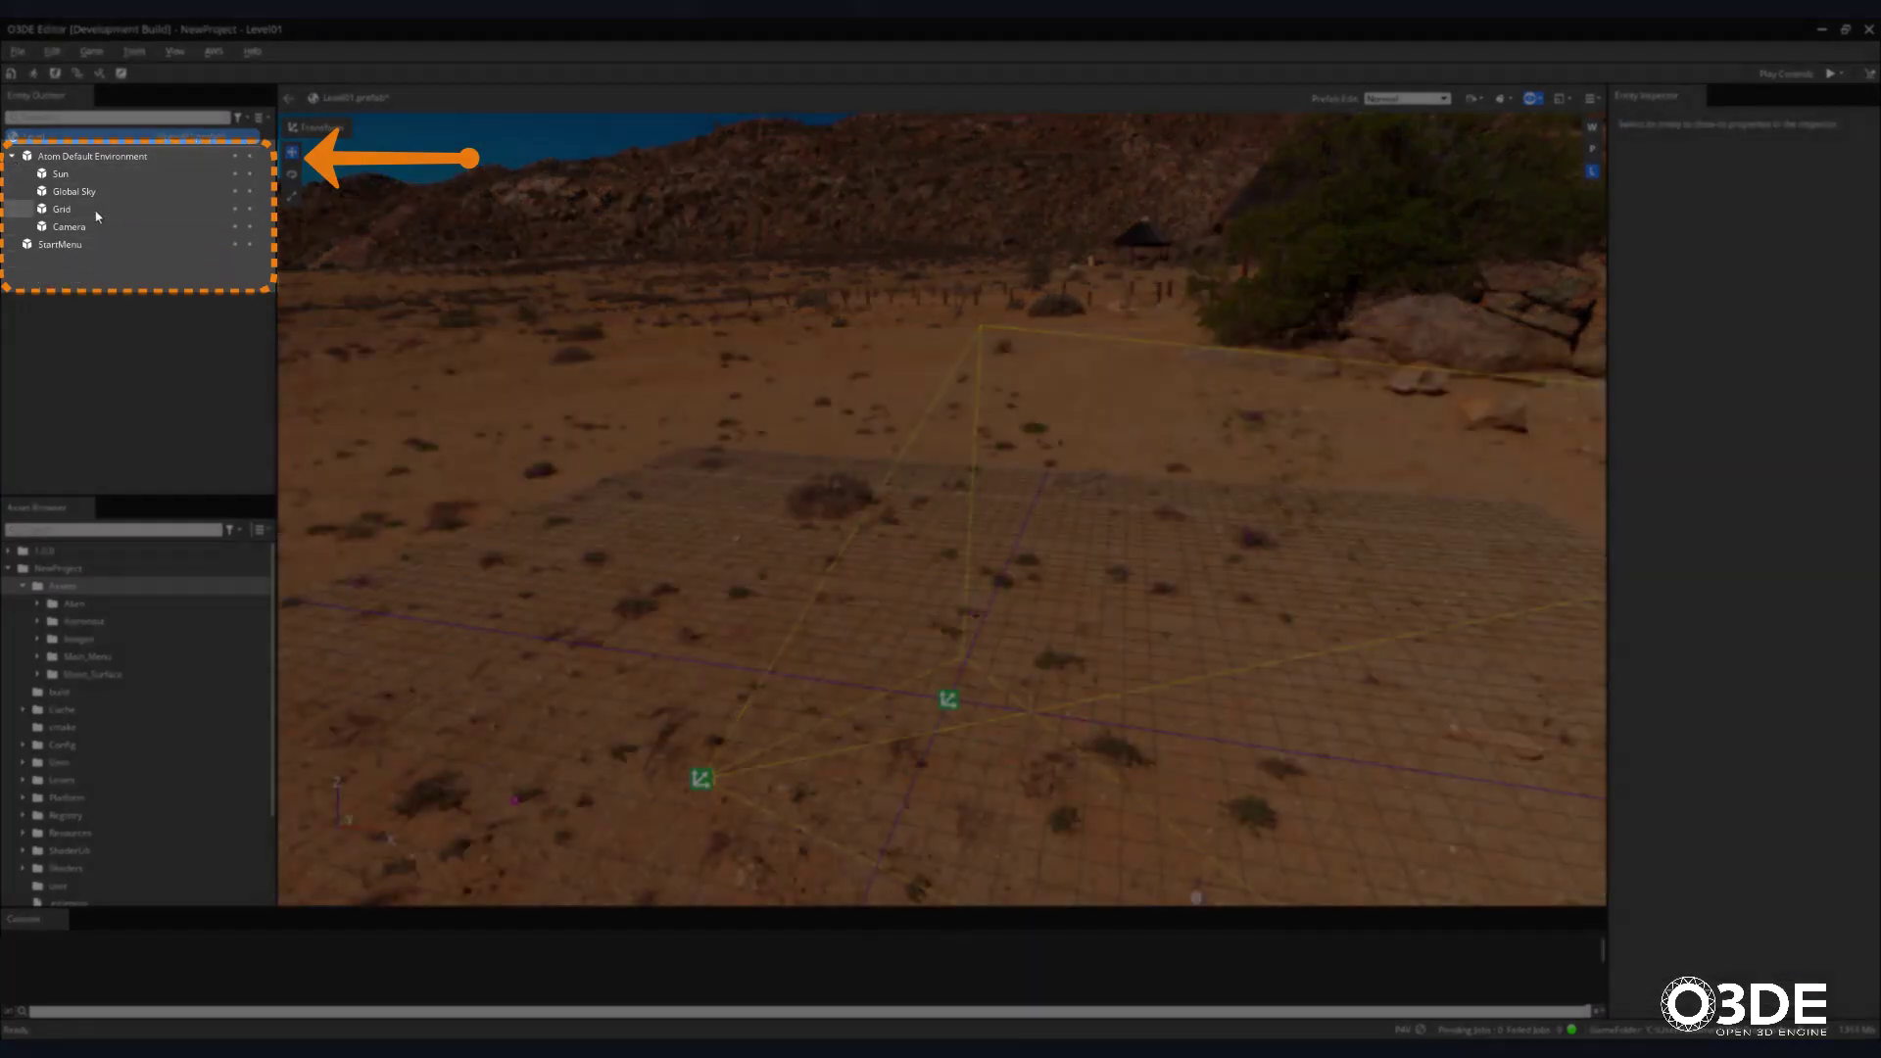
click(97, 210)
key(Delete)
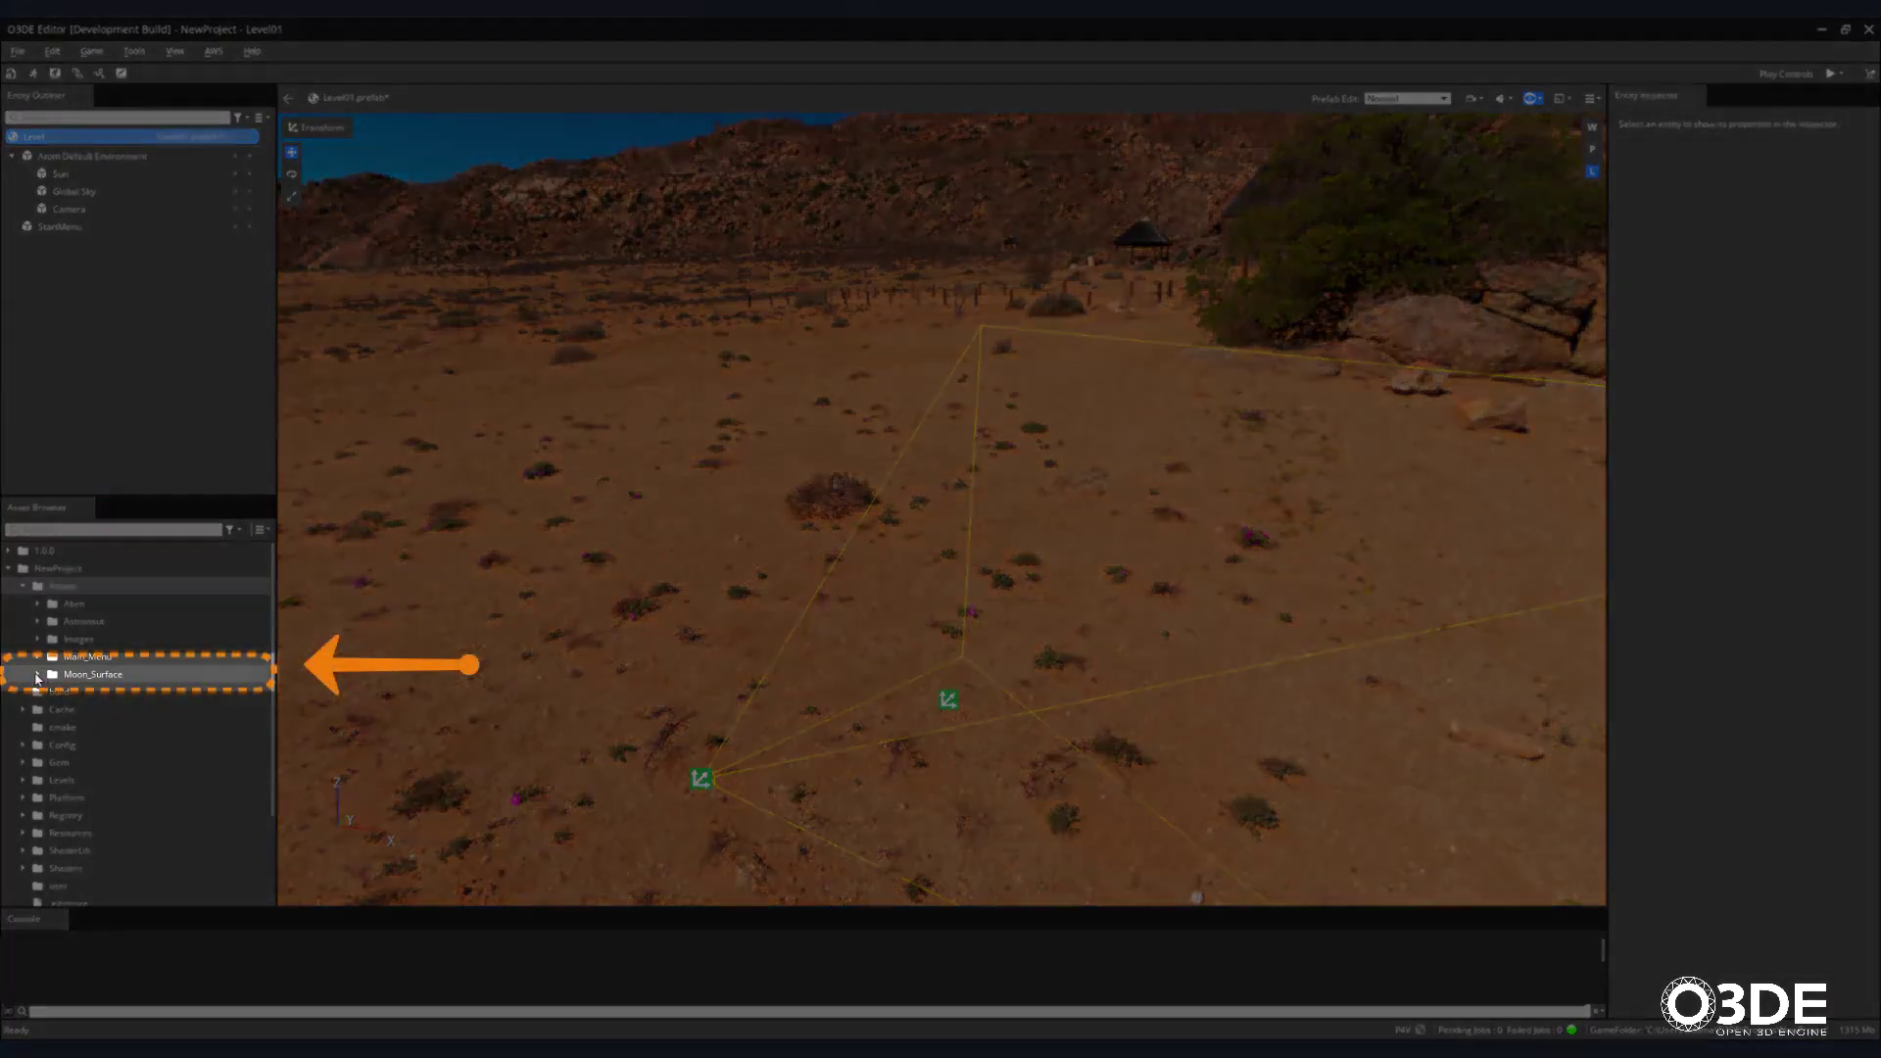
Drag Moon_Surface.fbx into the Entity Outliner and reset its position to 0, 0, 0.
click(38, 674)
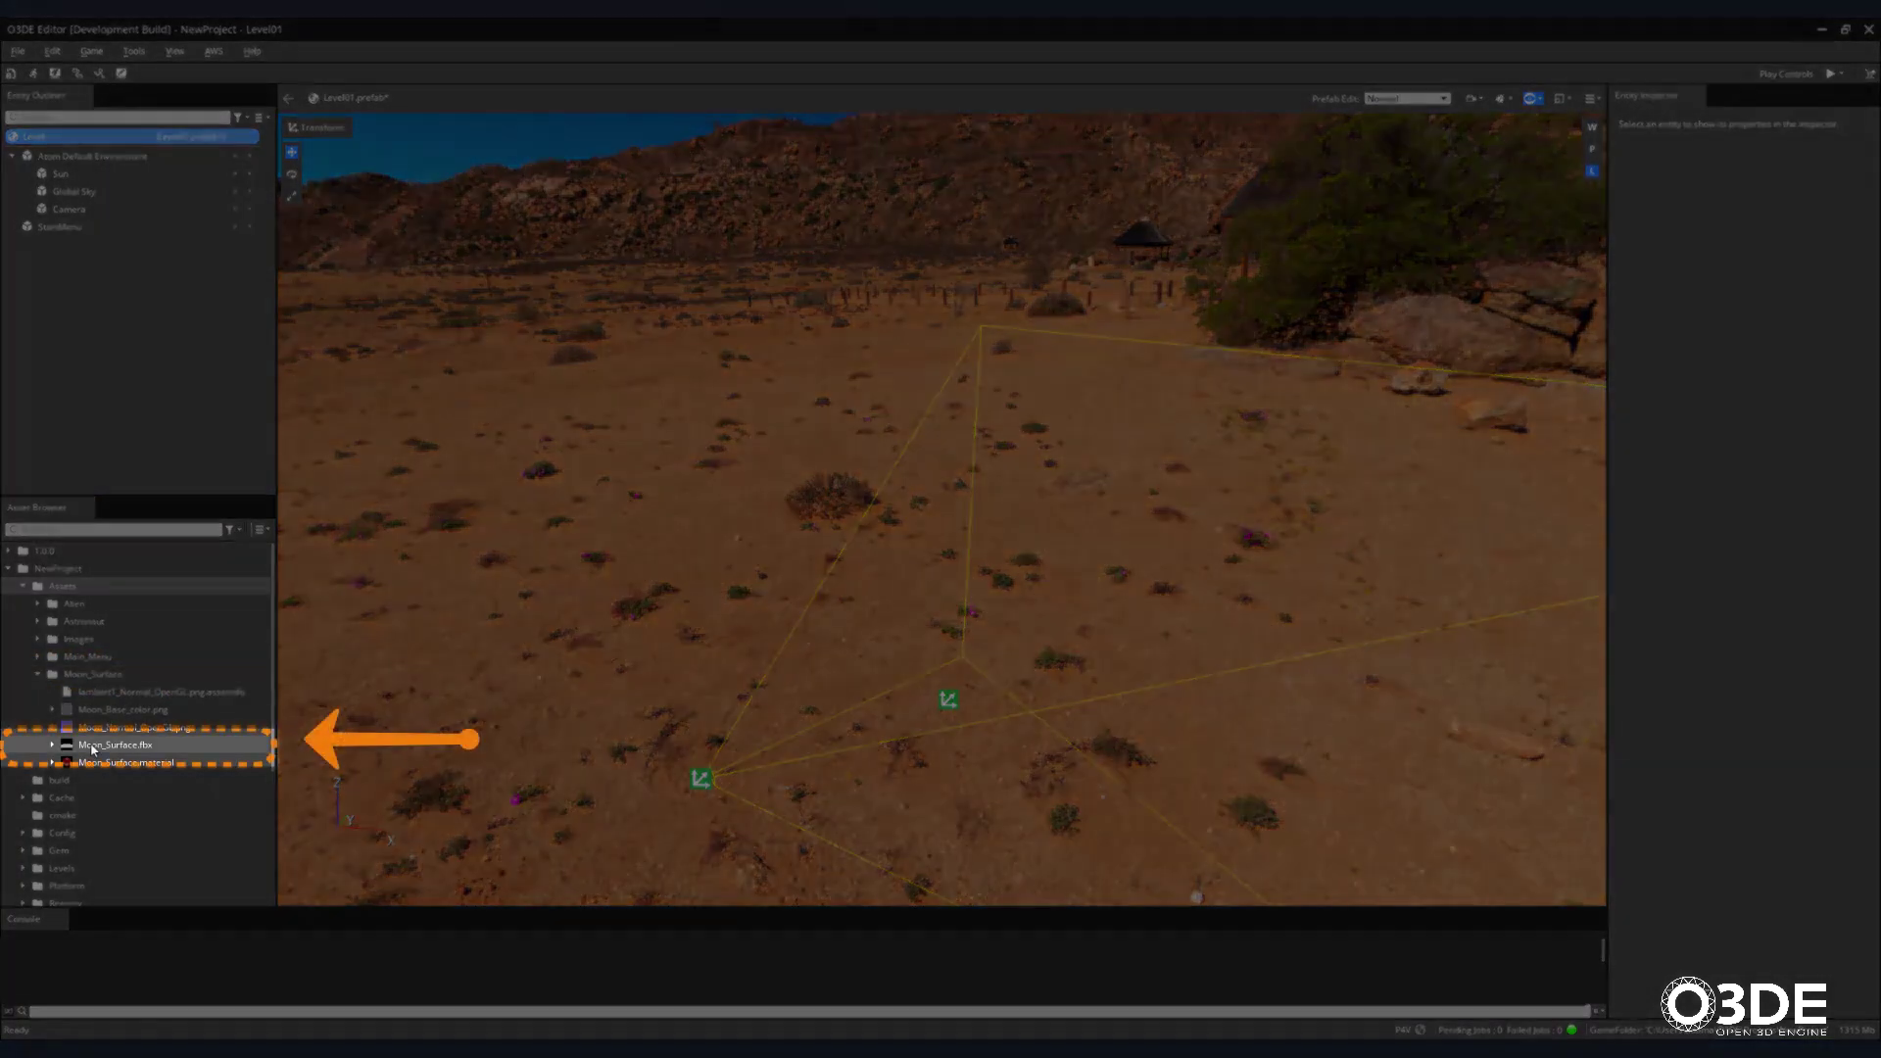
drag(93, 749, 95, 361)
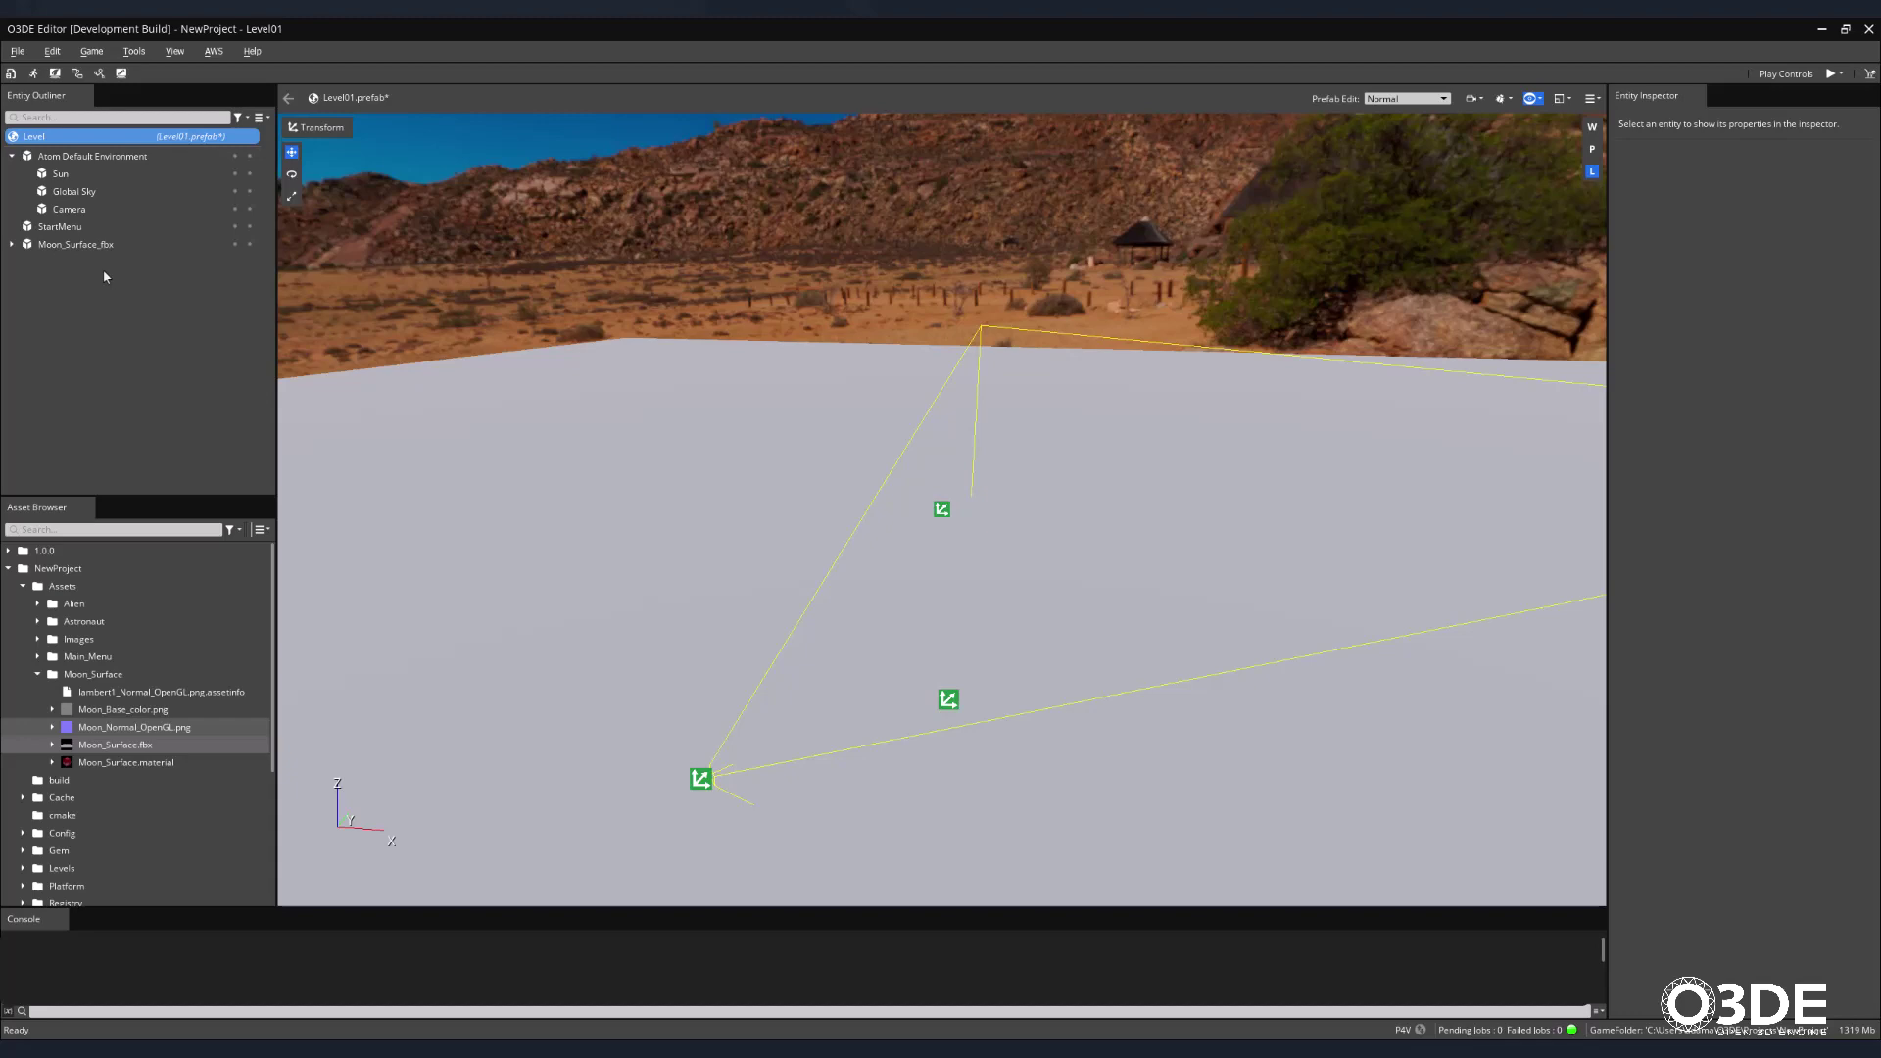
key(r)
click(75, 244)
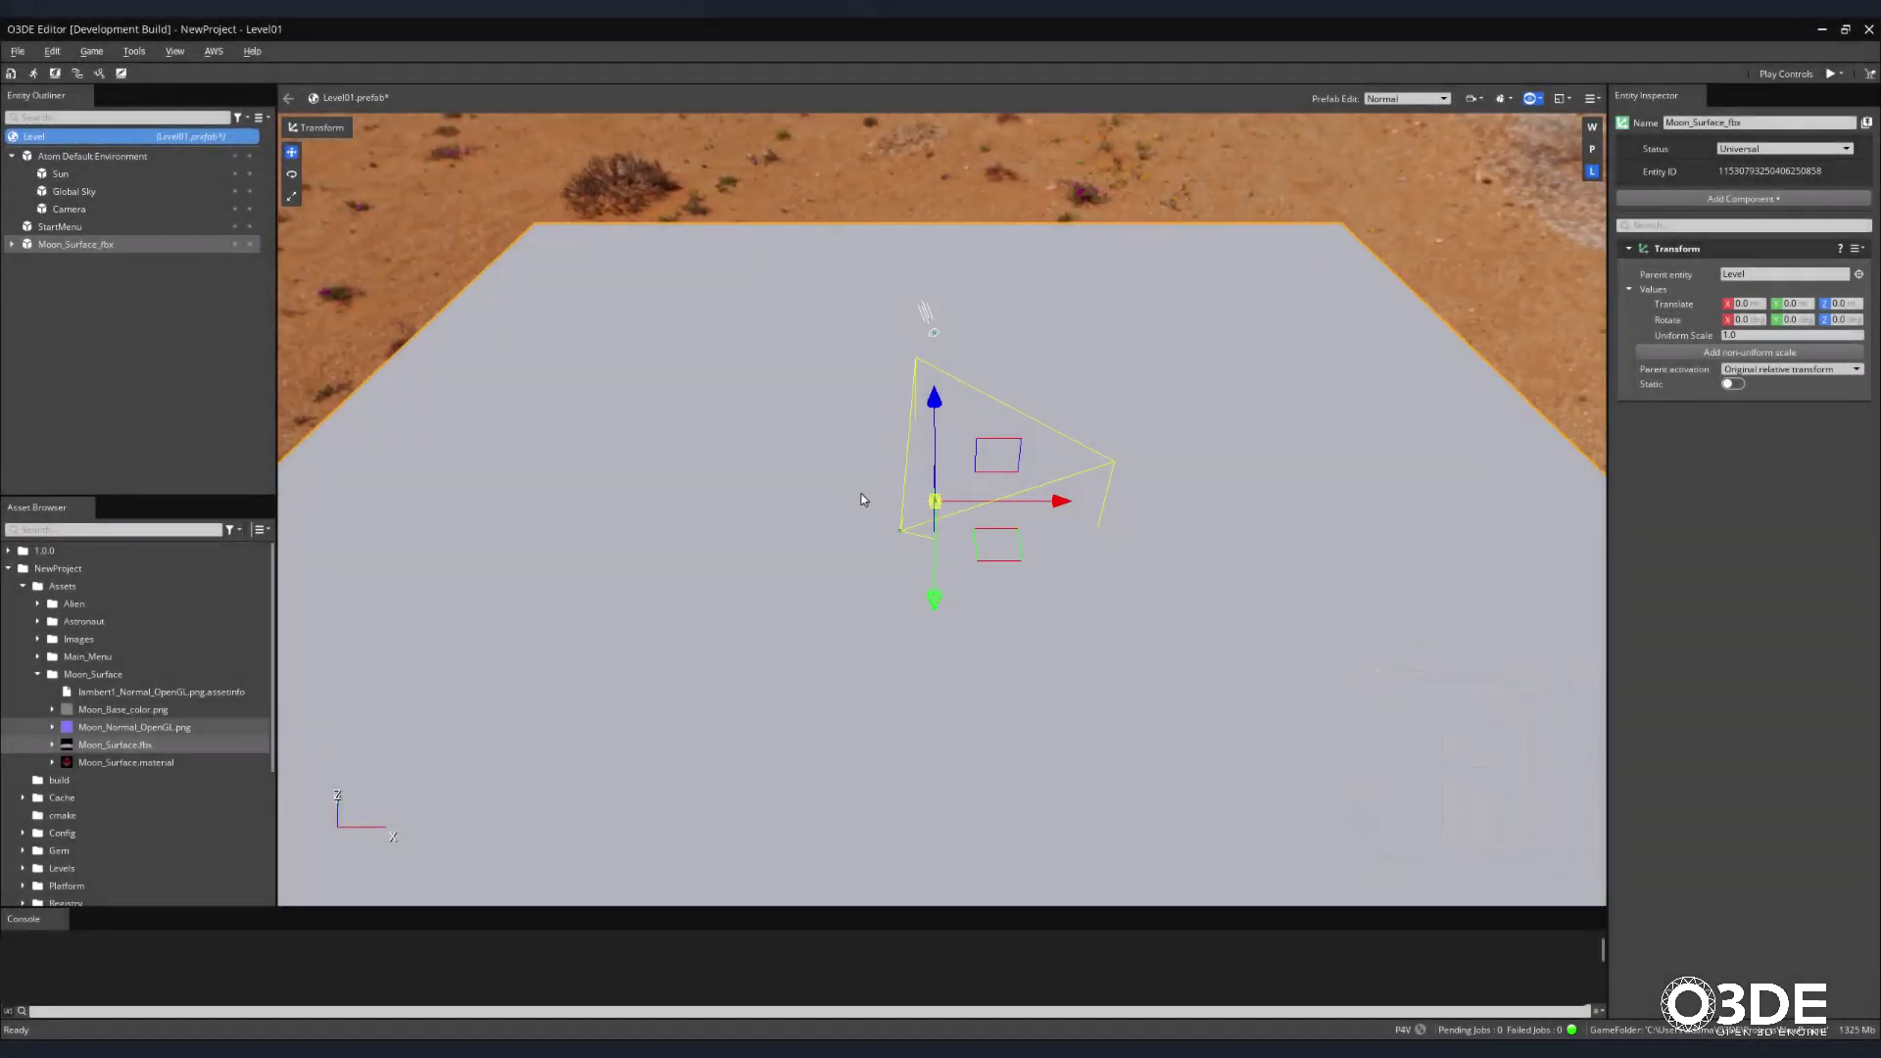
Select the MoonSurface child of Moon_Surface_fbx and add a Material component to it.
click(12, 243)
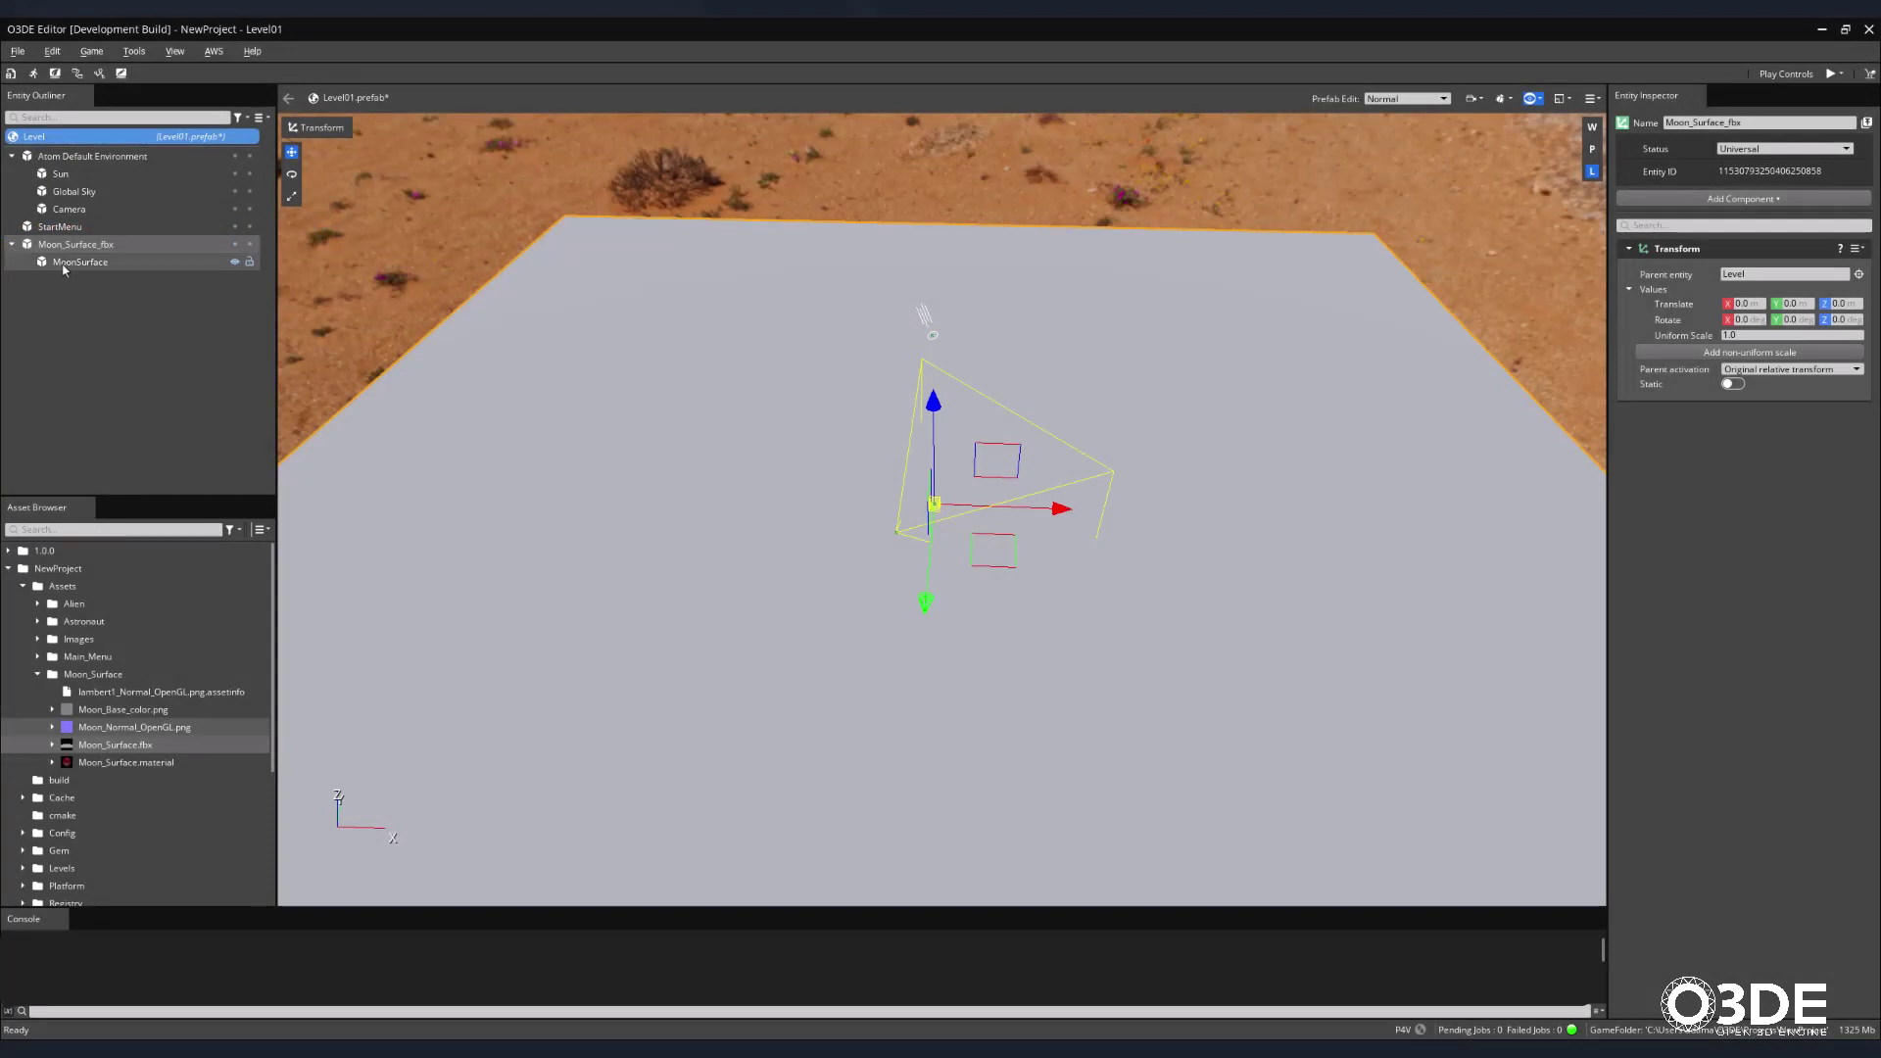
click(65, 264)
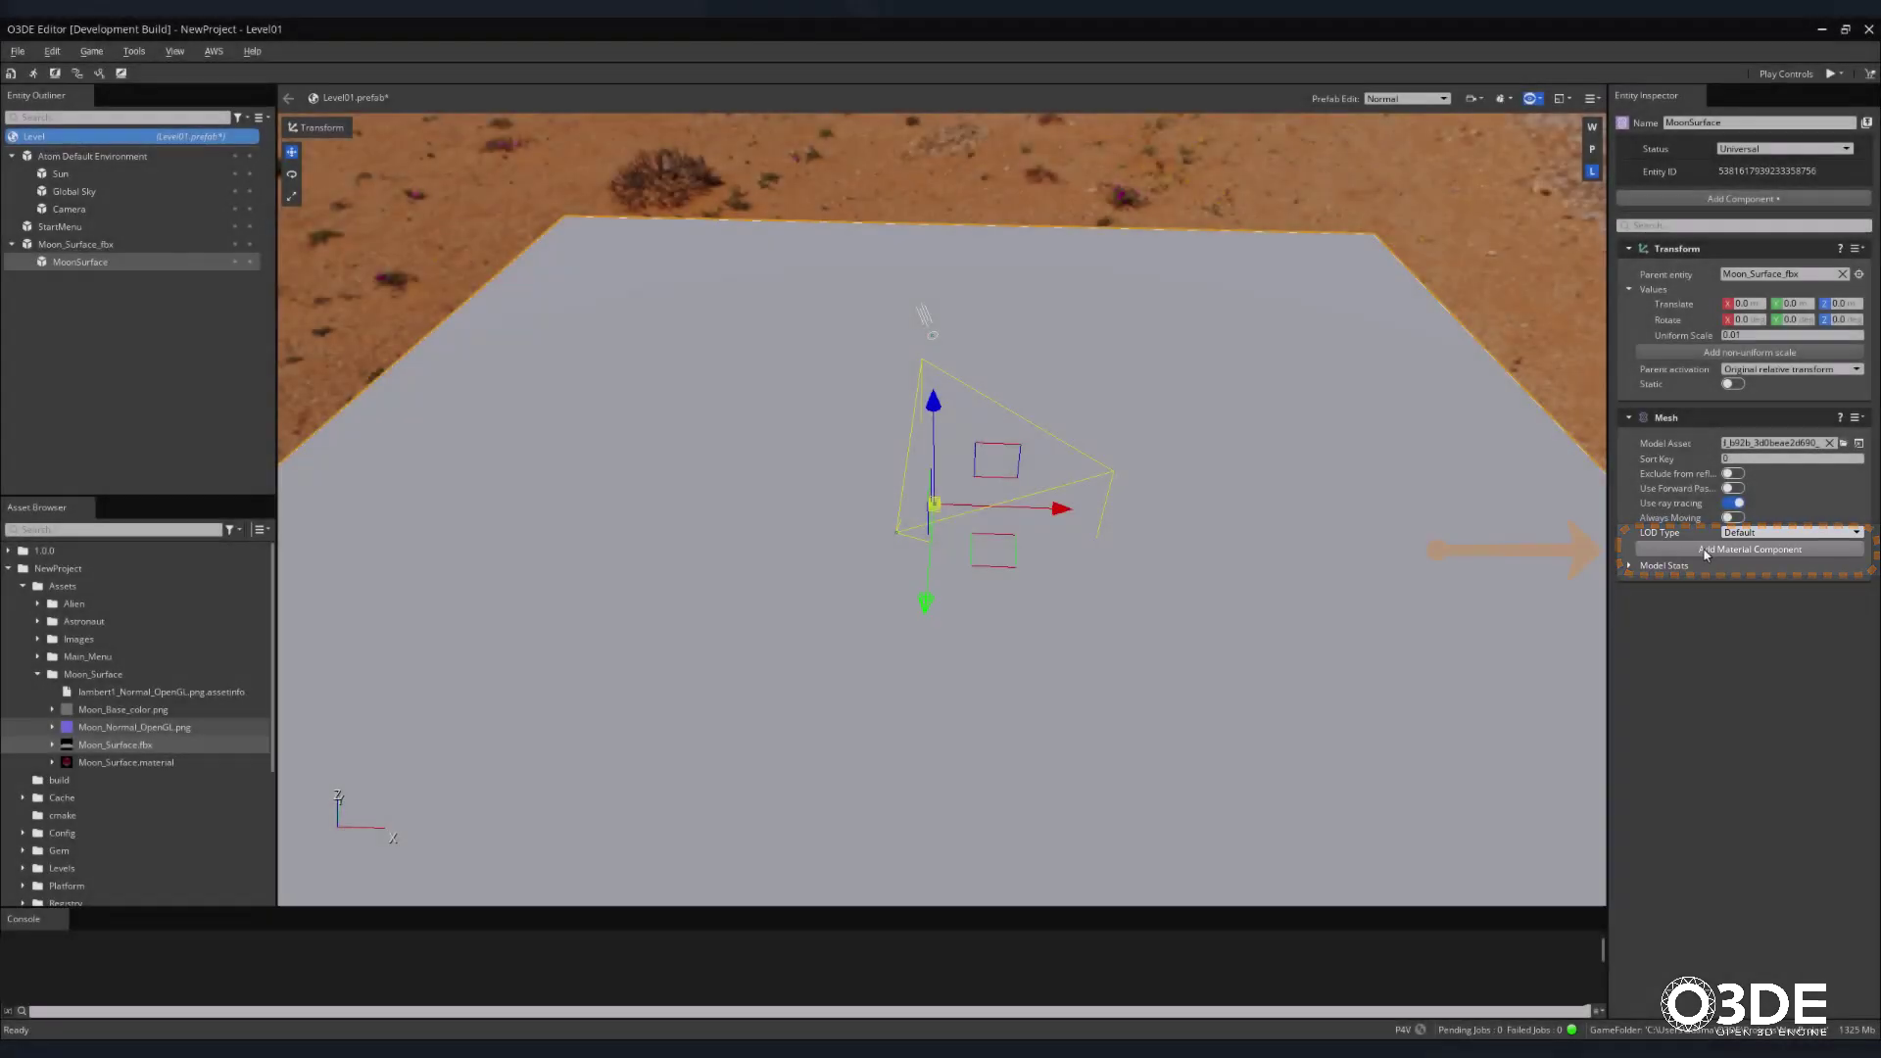
click(1704, 549)
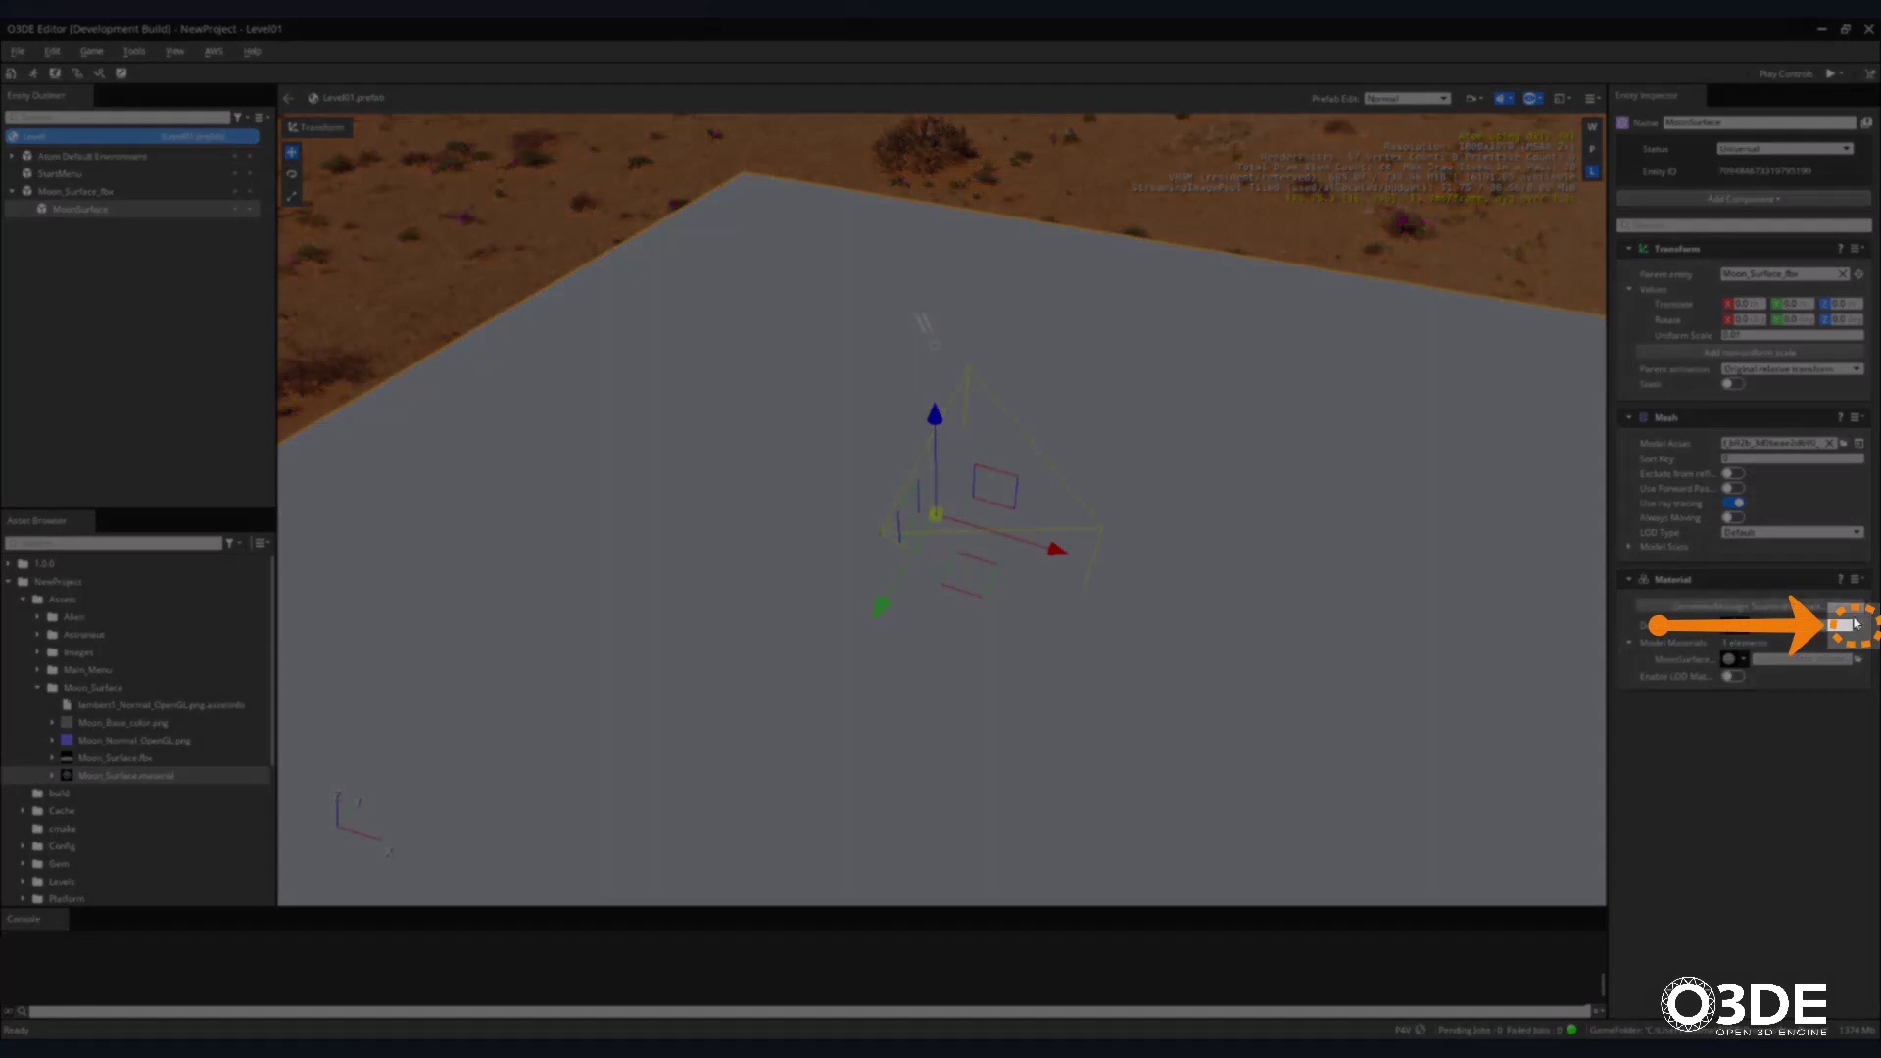
Search 'moon' and assign Moon_Surface.material as MoonSurface's default material.
click(1853, 622)
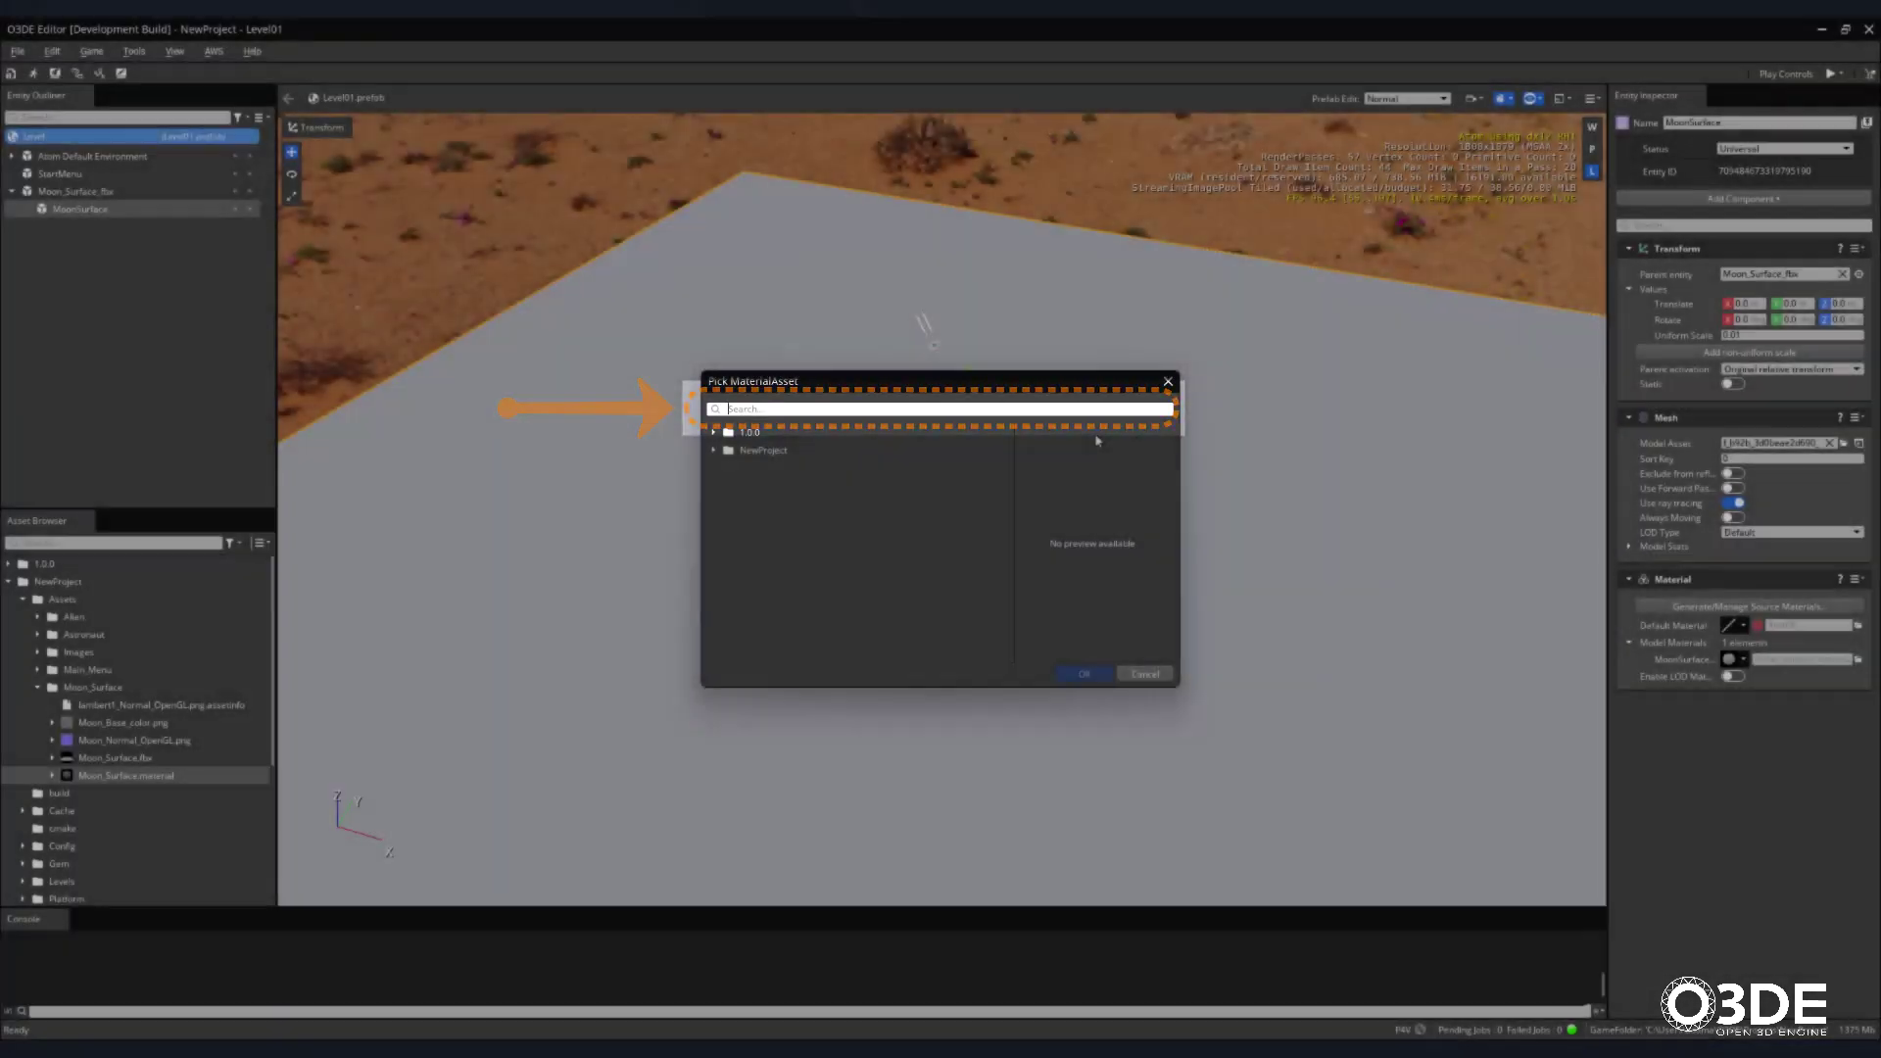
text(moon)
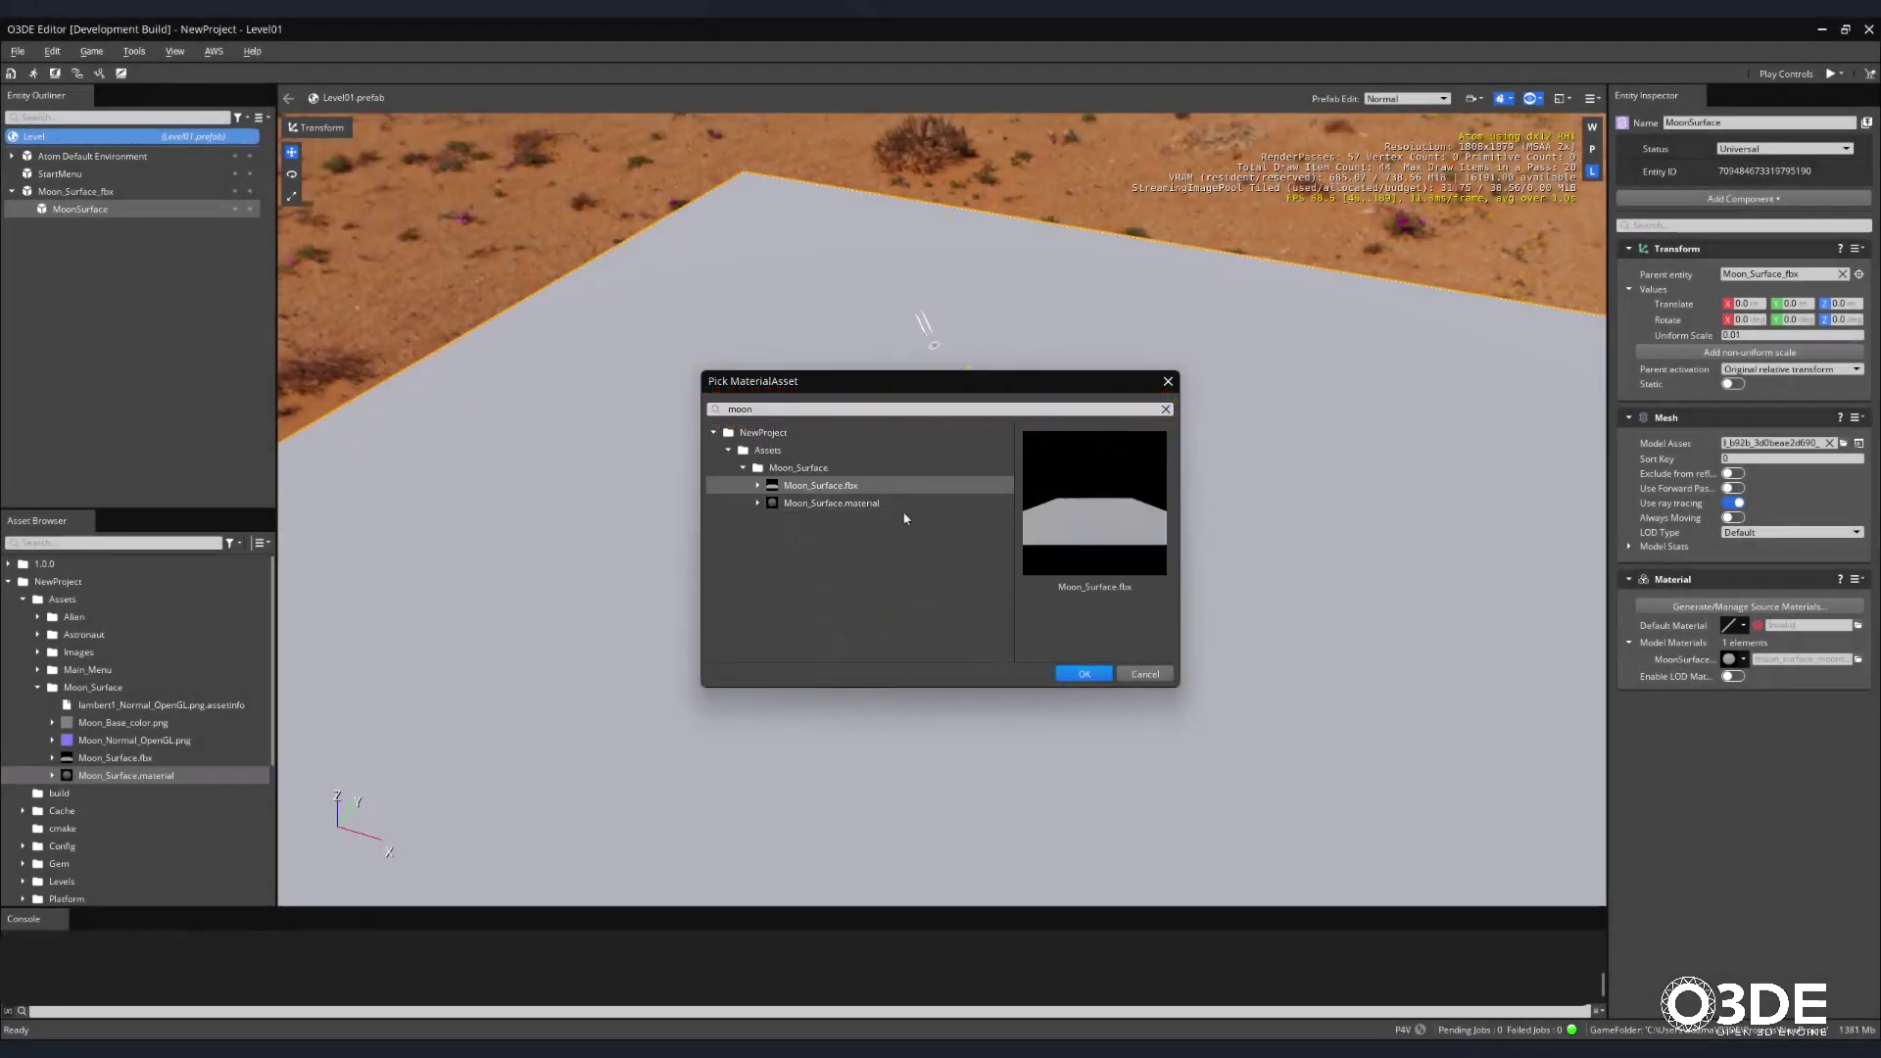
click(894, 502)
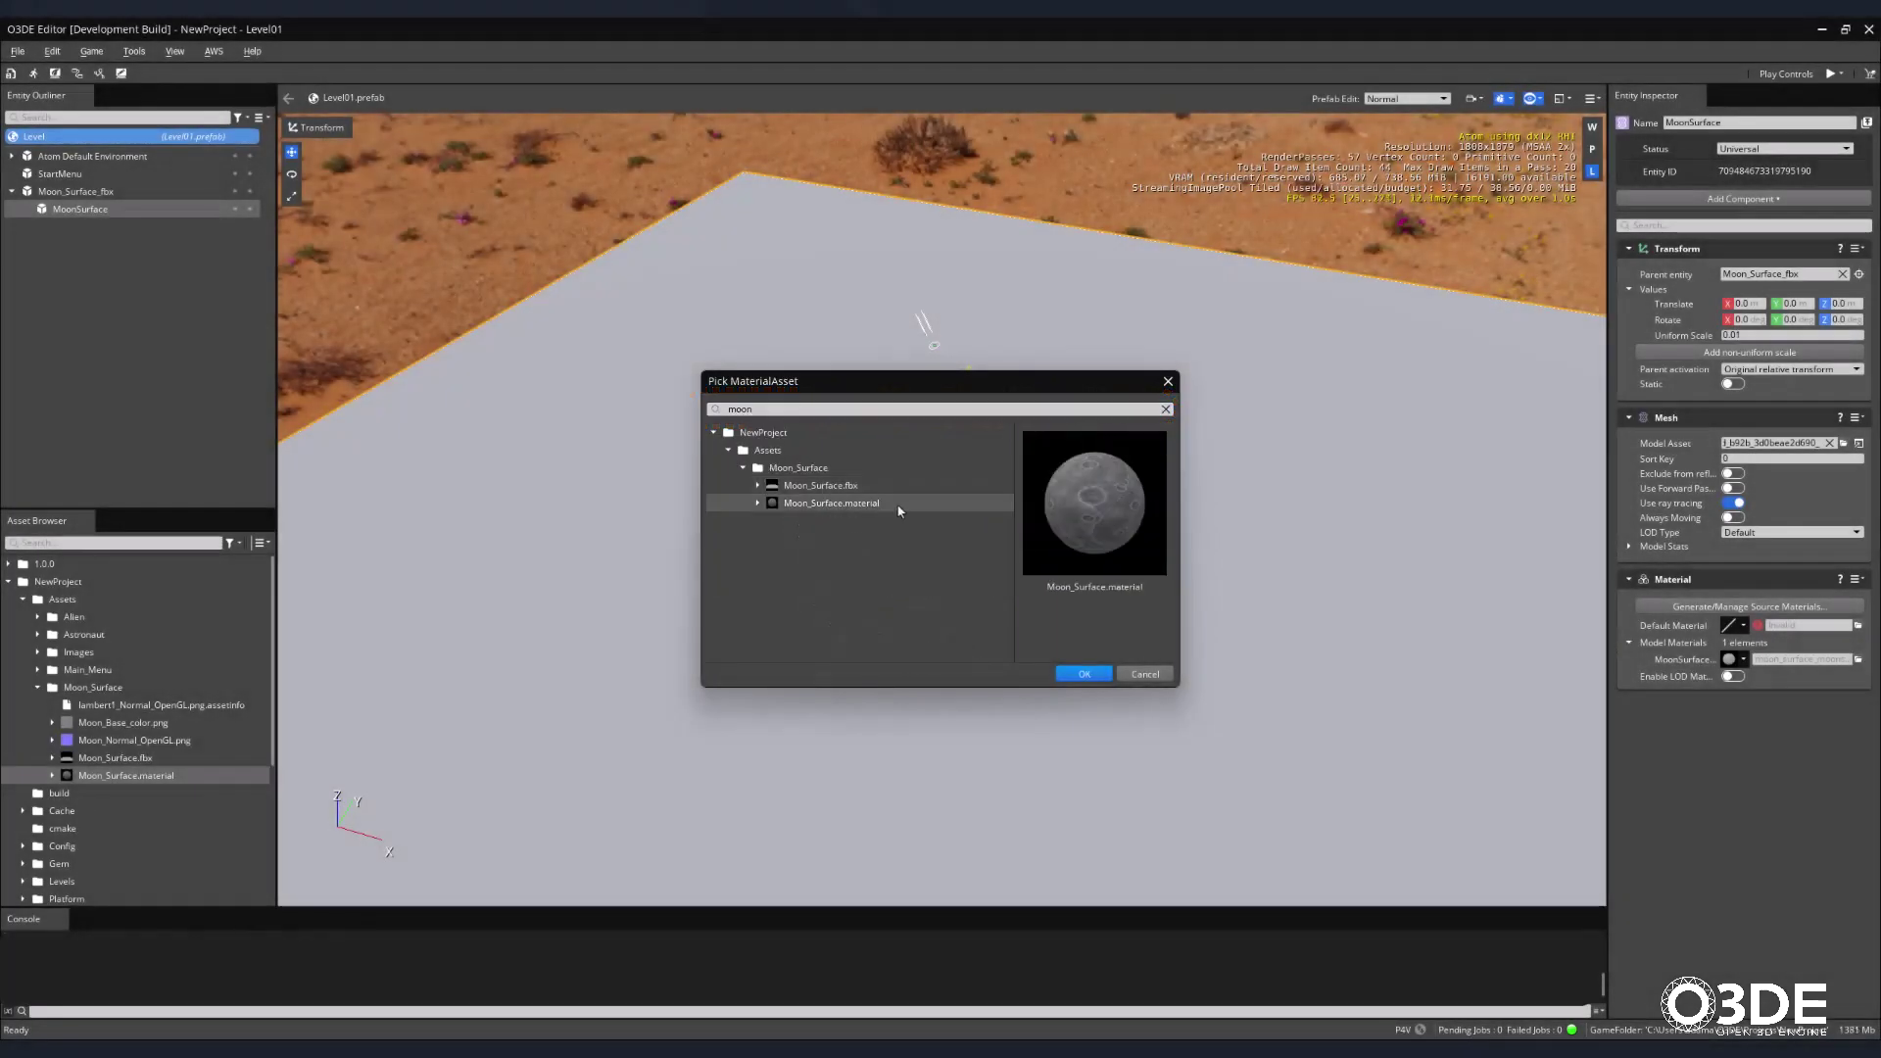
click(1084, 674)
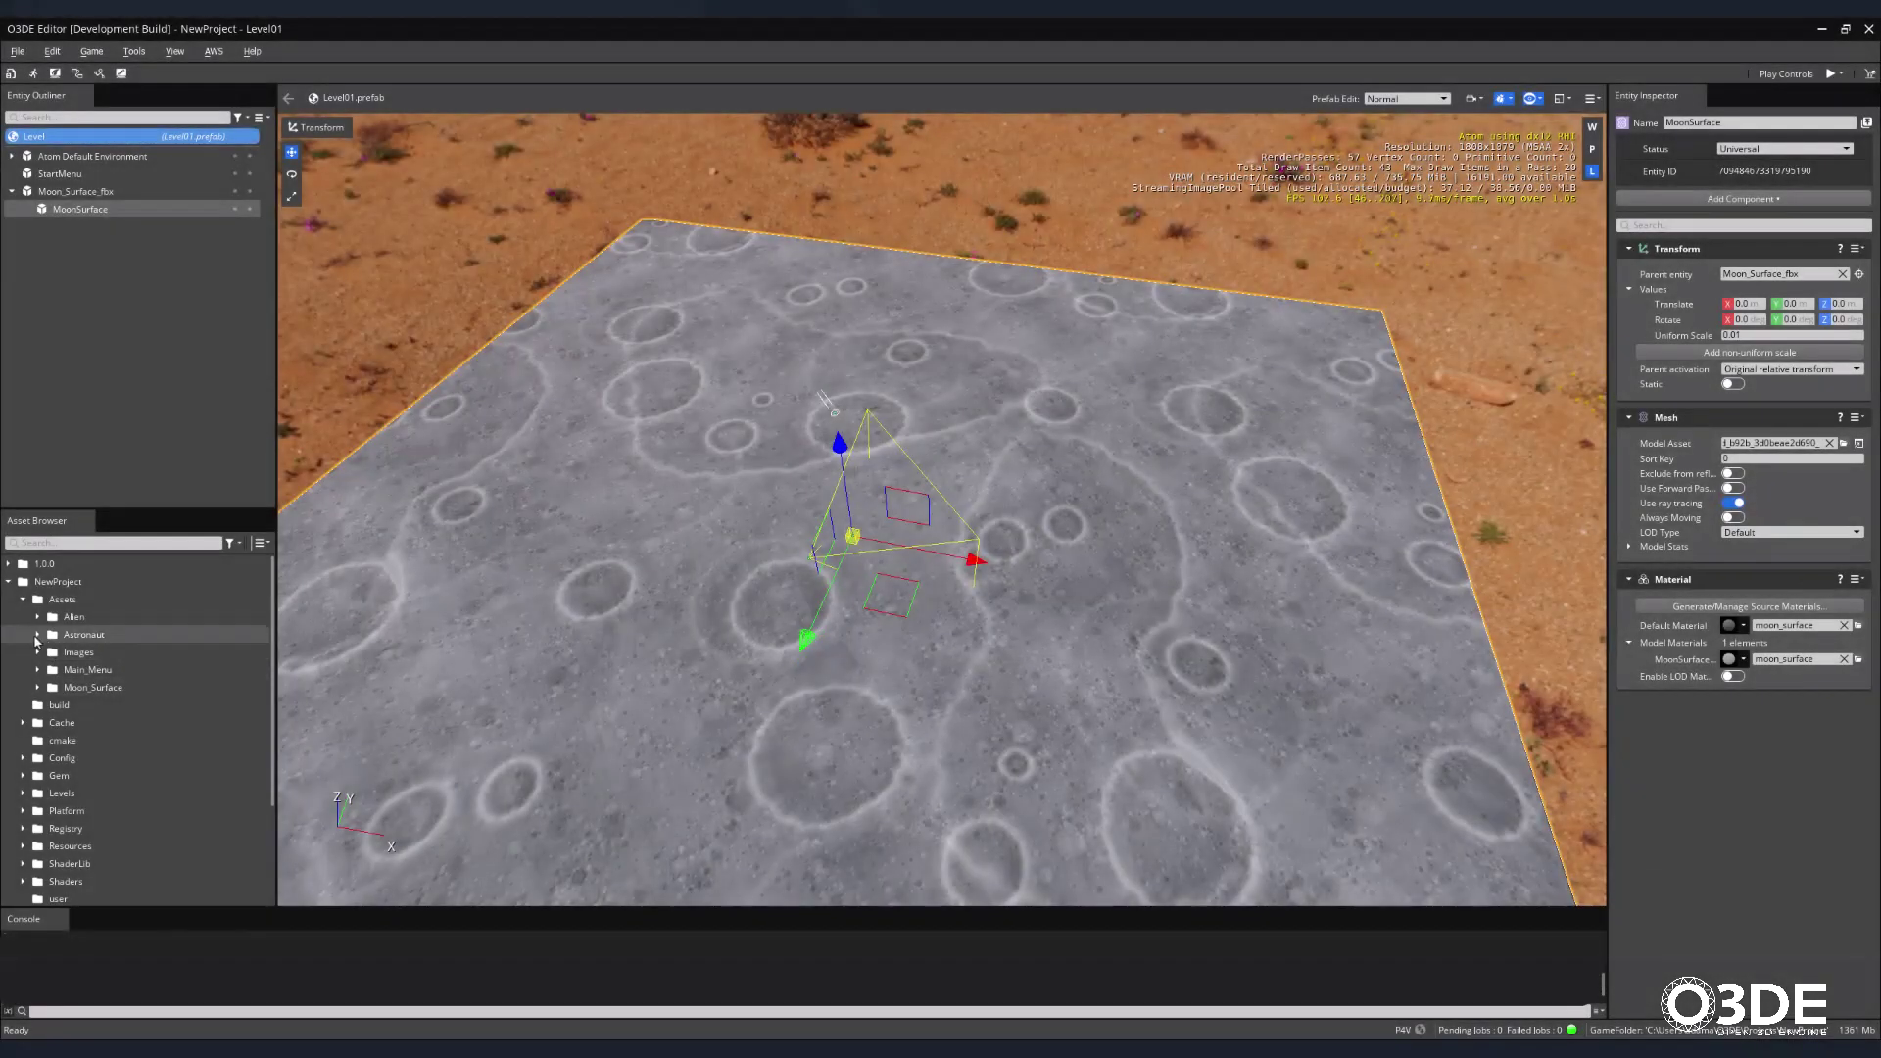
Drag Astronaut.fbx from the Astronaut folder into the viewport and reset it to the origin.
click(37, 635)
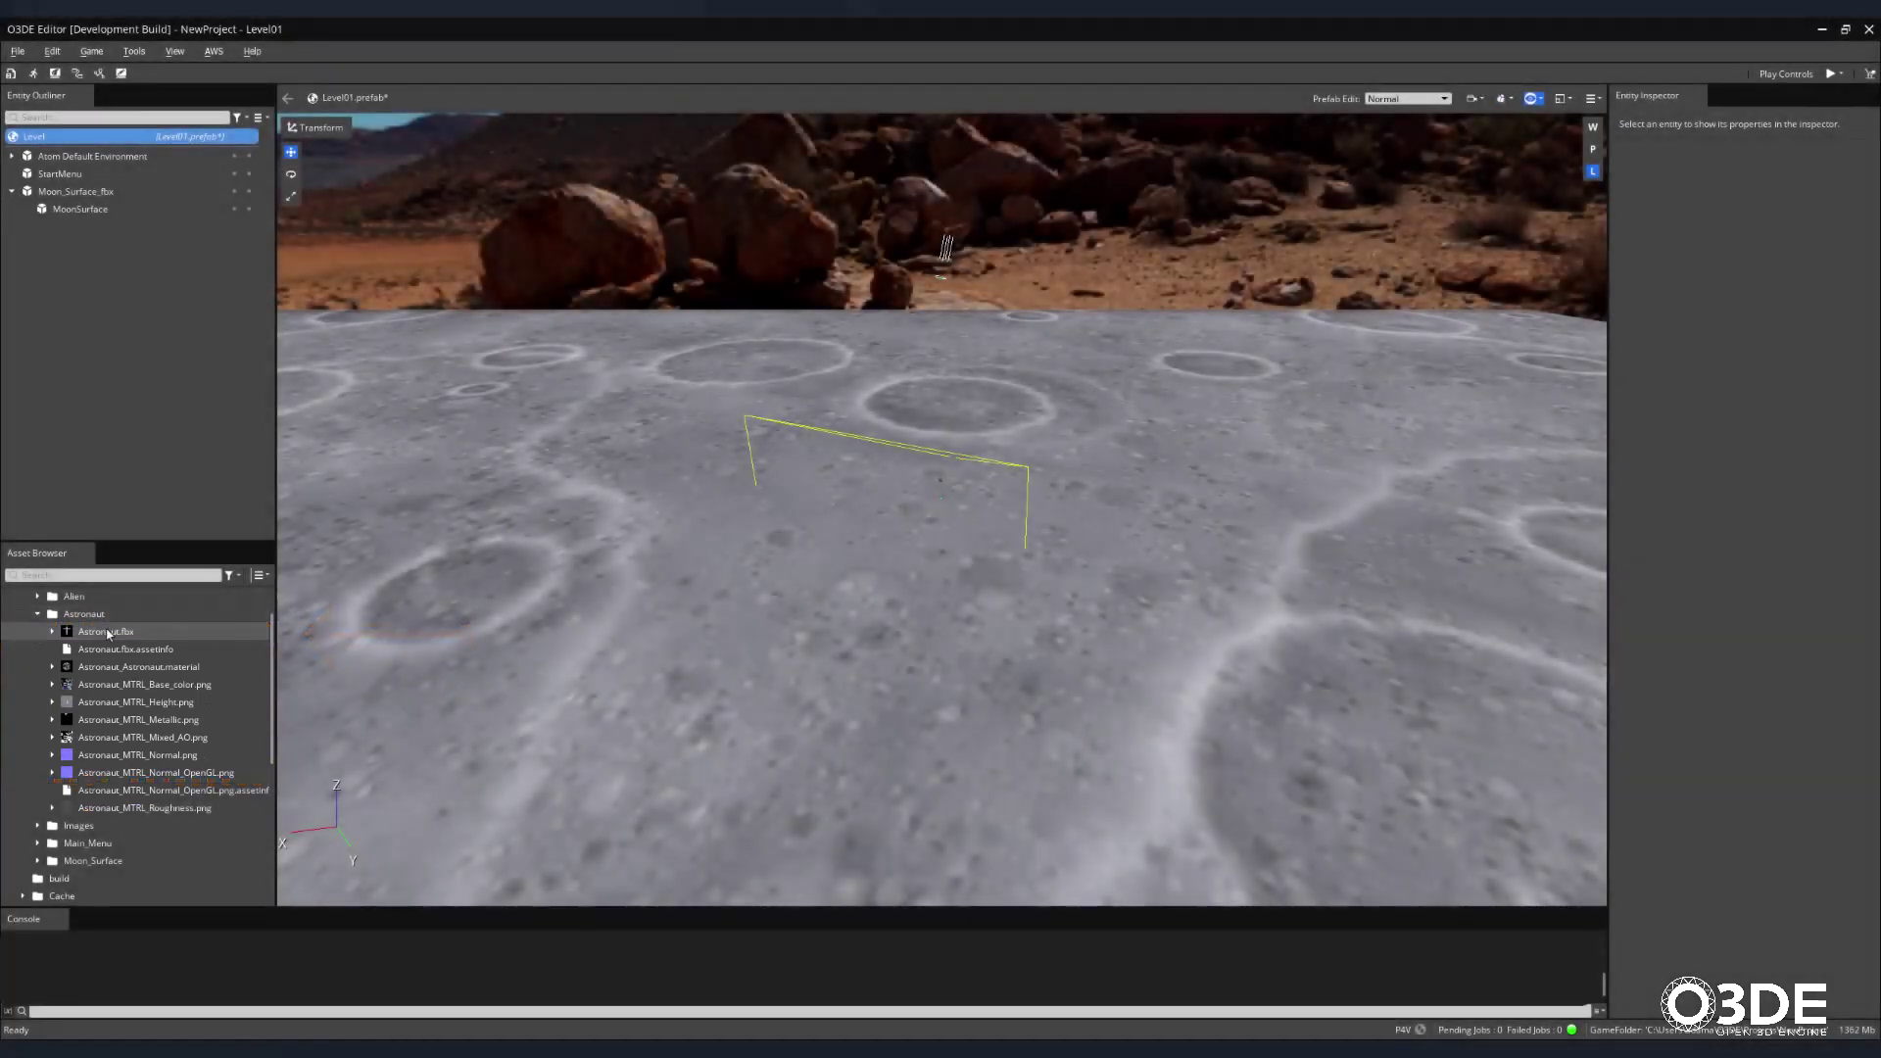
drag(106, 633, 928, 627)
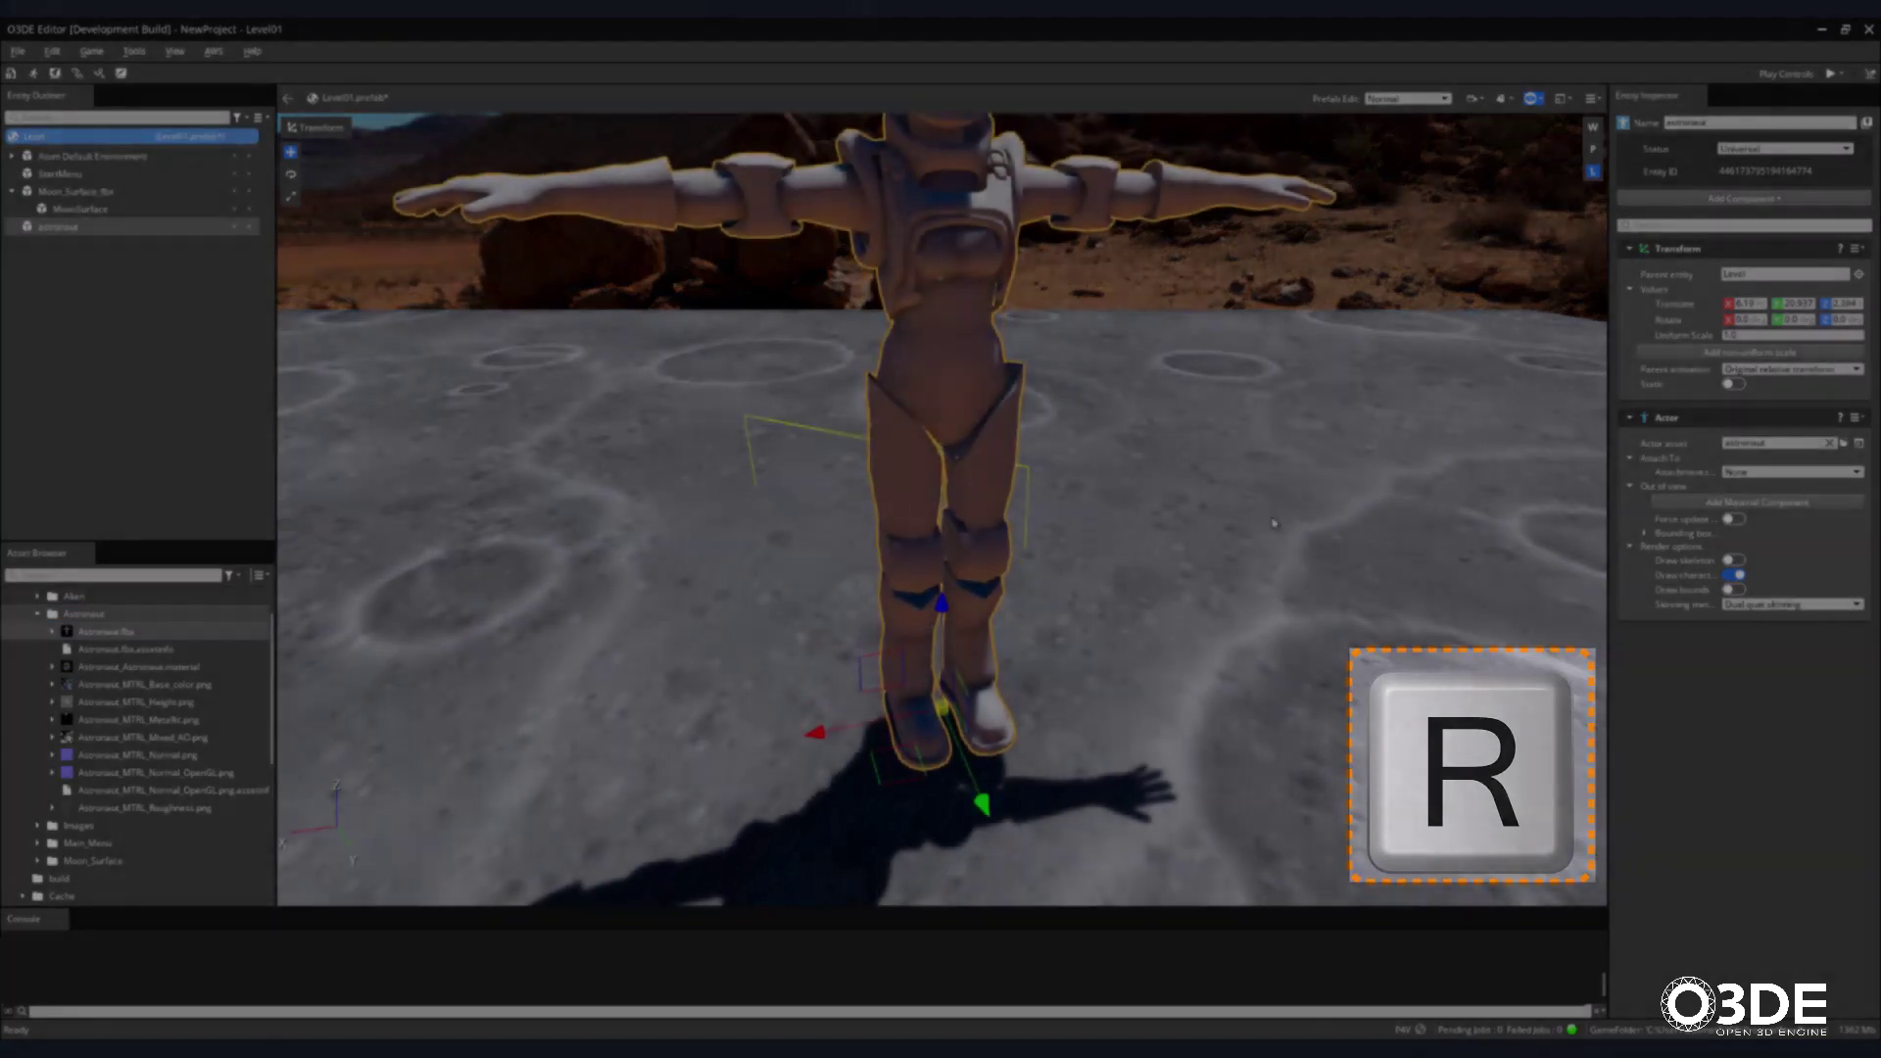
key(r)
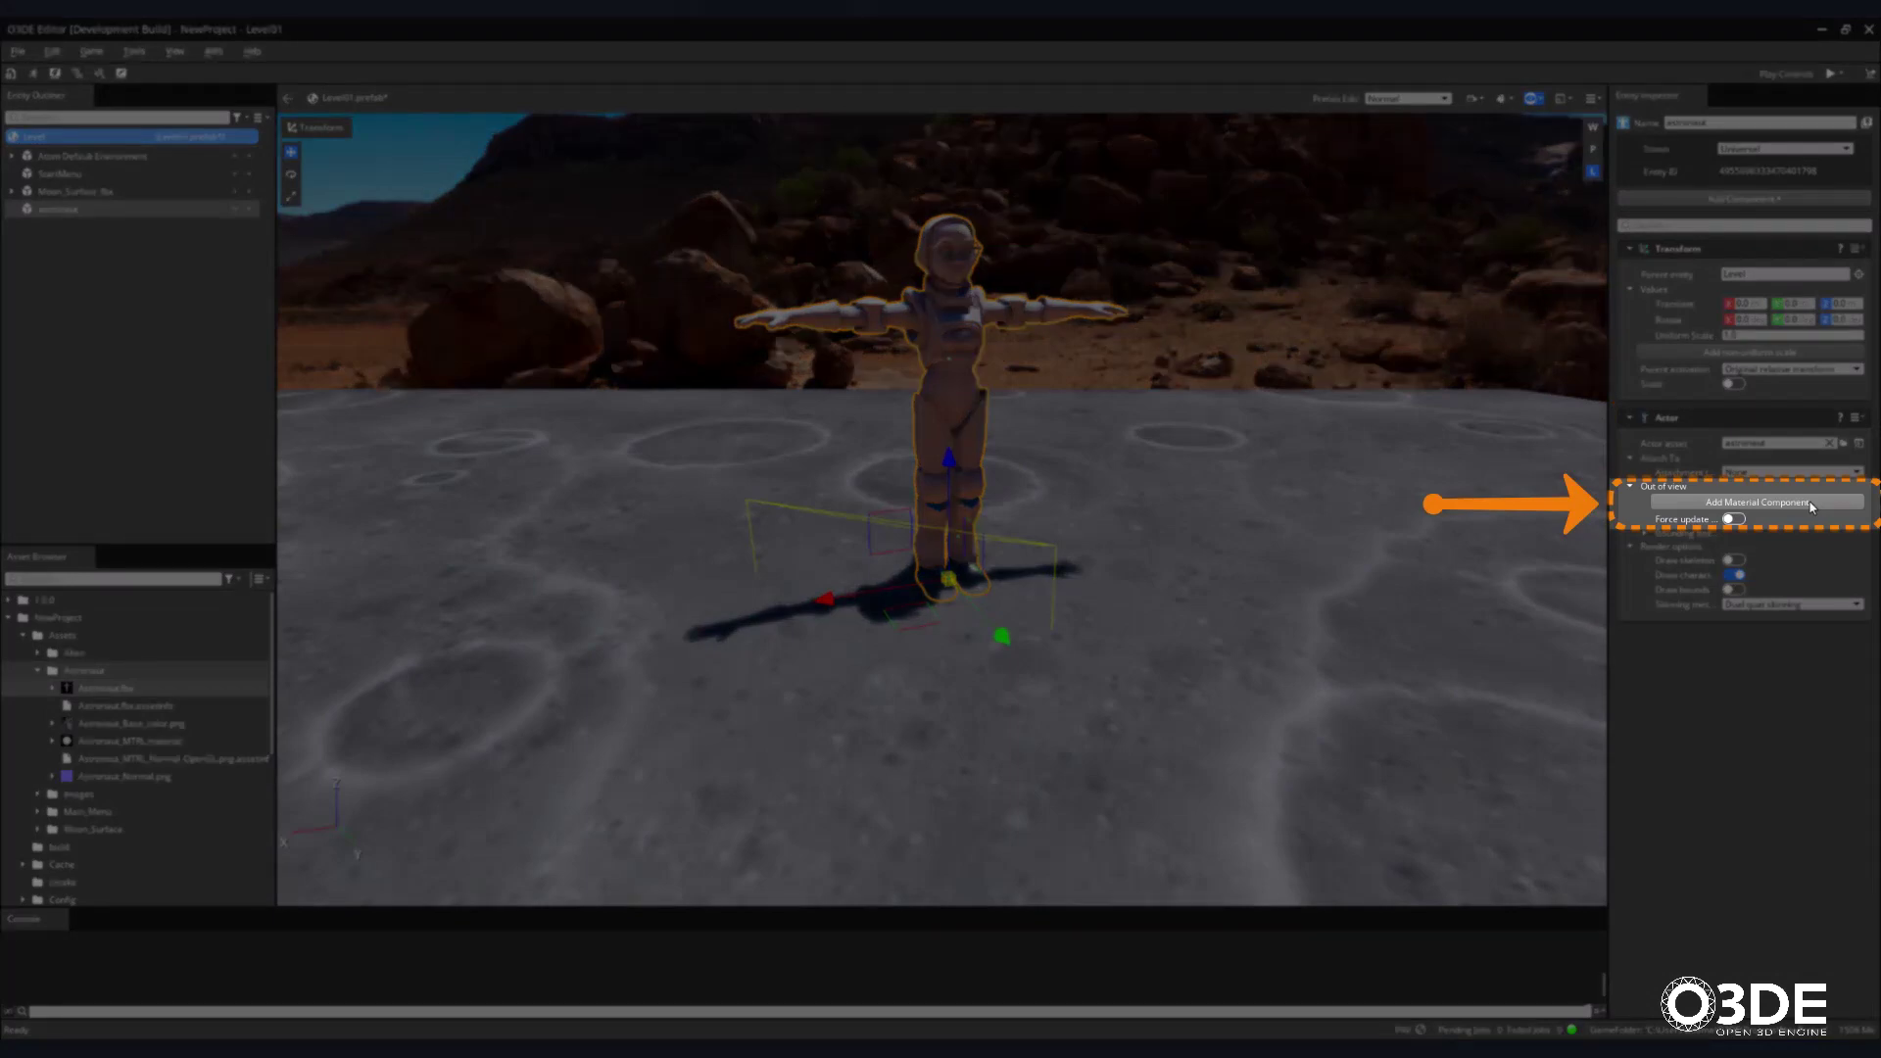
Add a Material component to the astronaut with Astronaut_MTRL.material as its default material.
click(1811, 503)
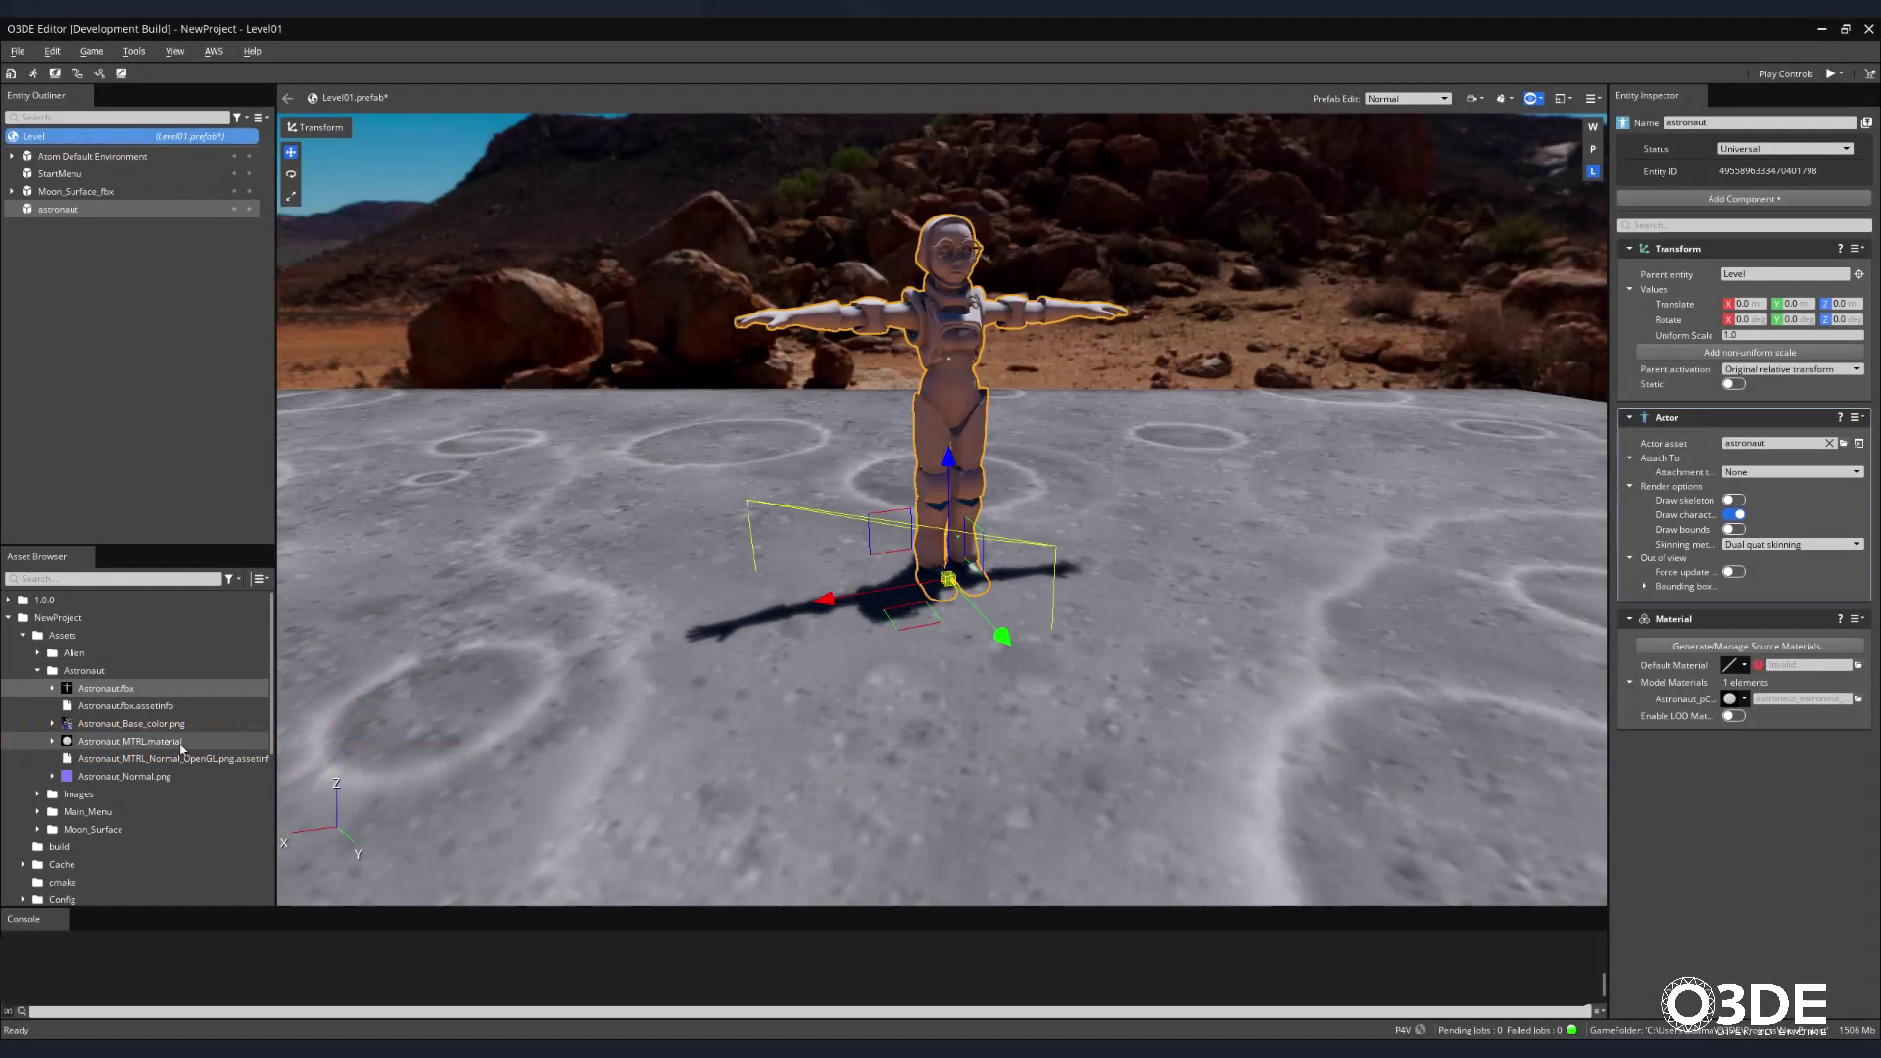
drag(181, 748, 1790, 699)
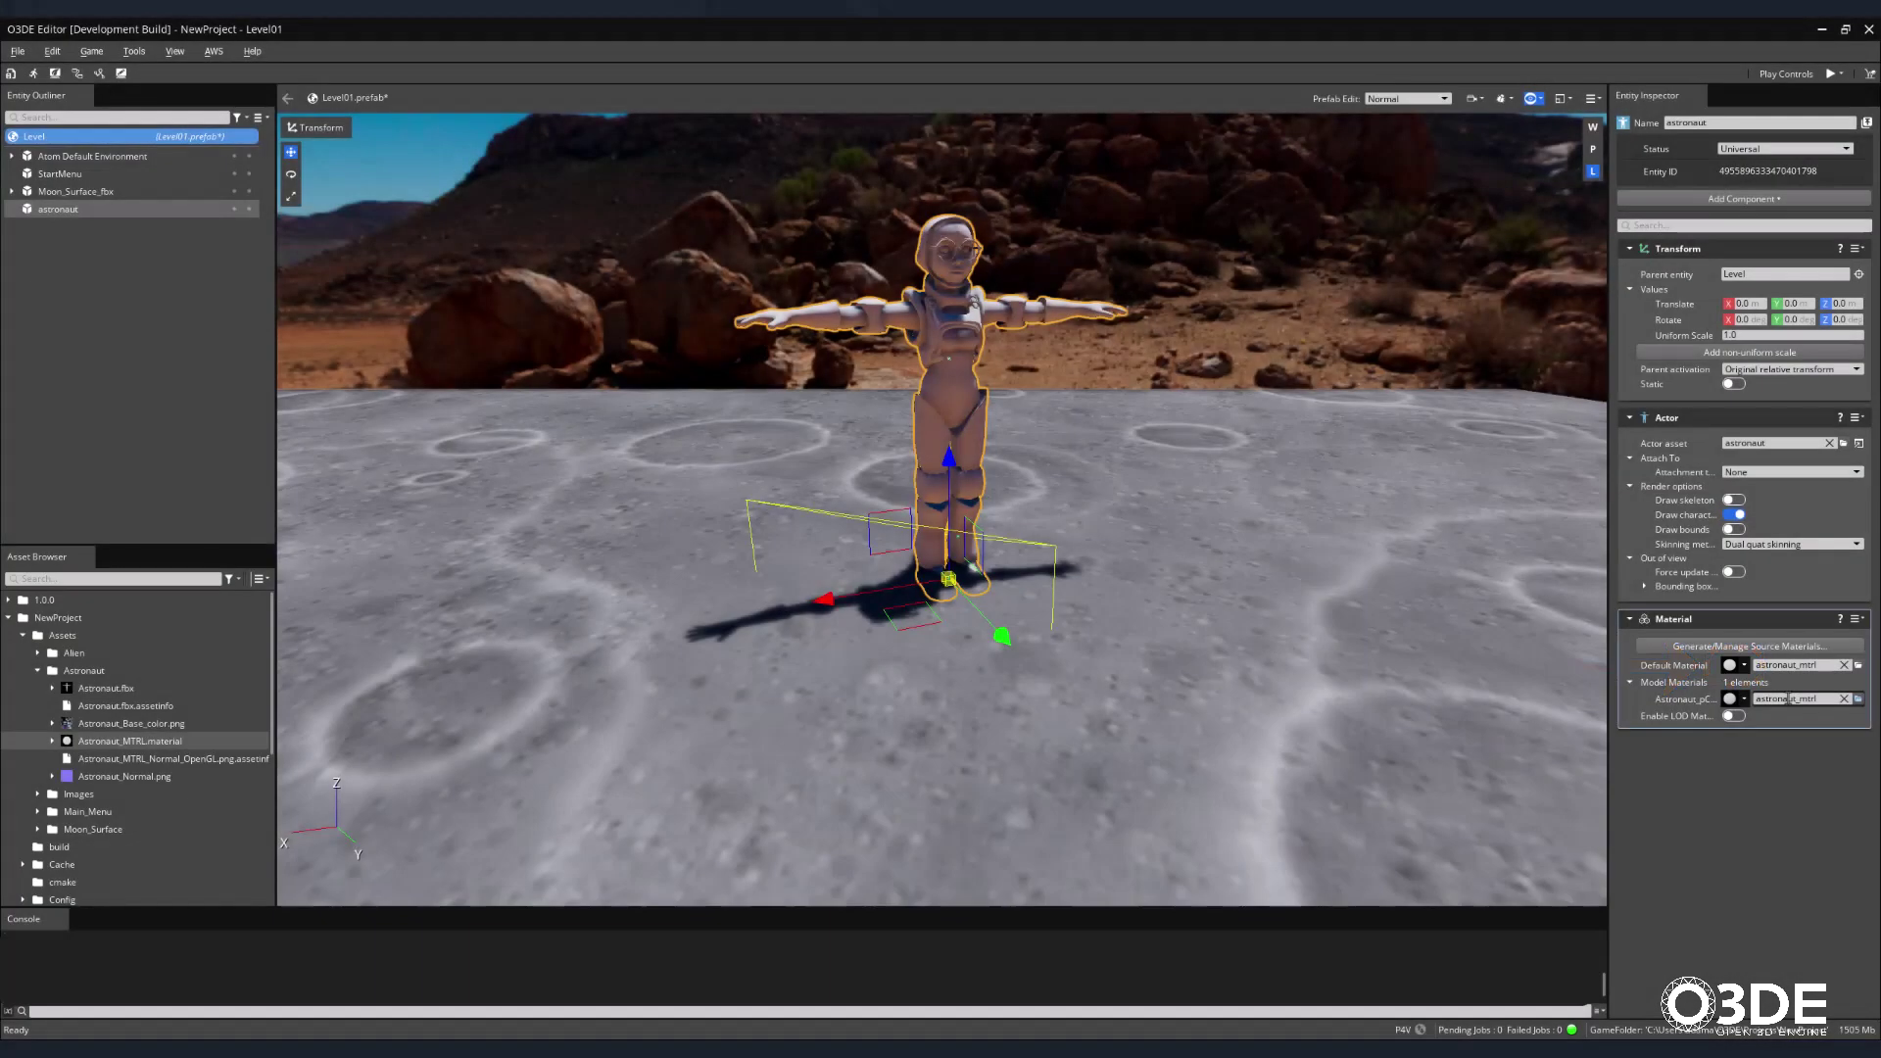
In the Material Instance Editor, set Astronaut_Base_color.png as base colour and Astronaut_Normal.png as normal.
click(1743, 665)
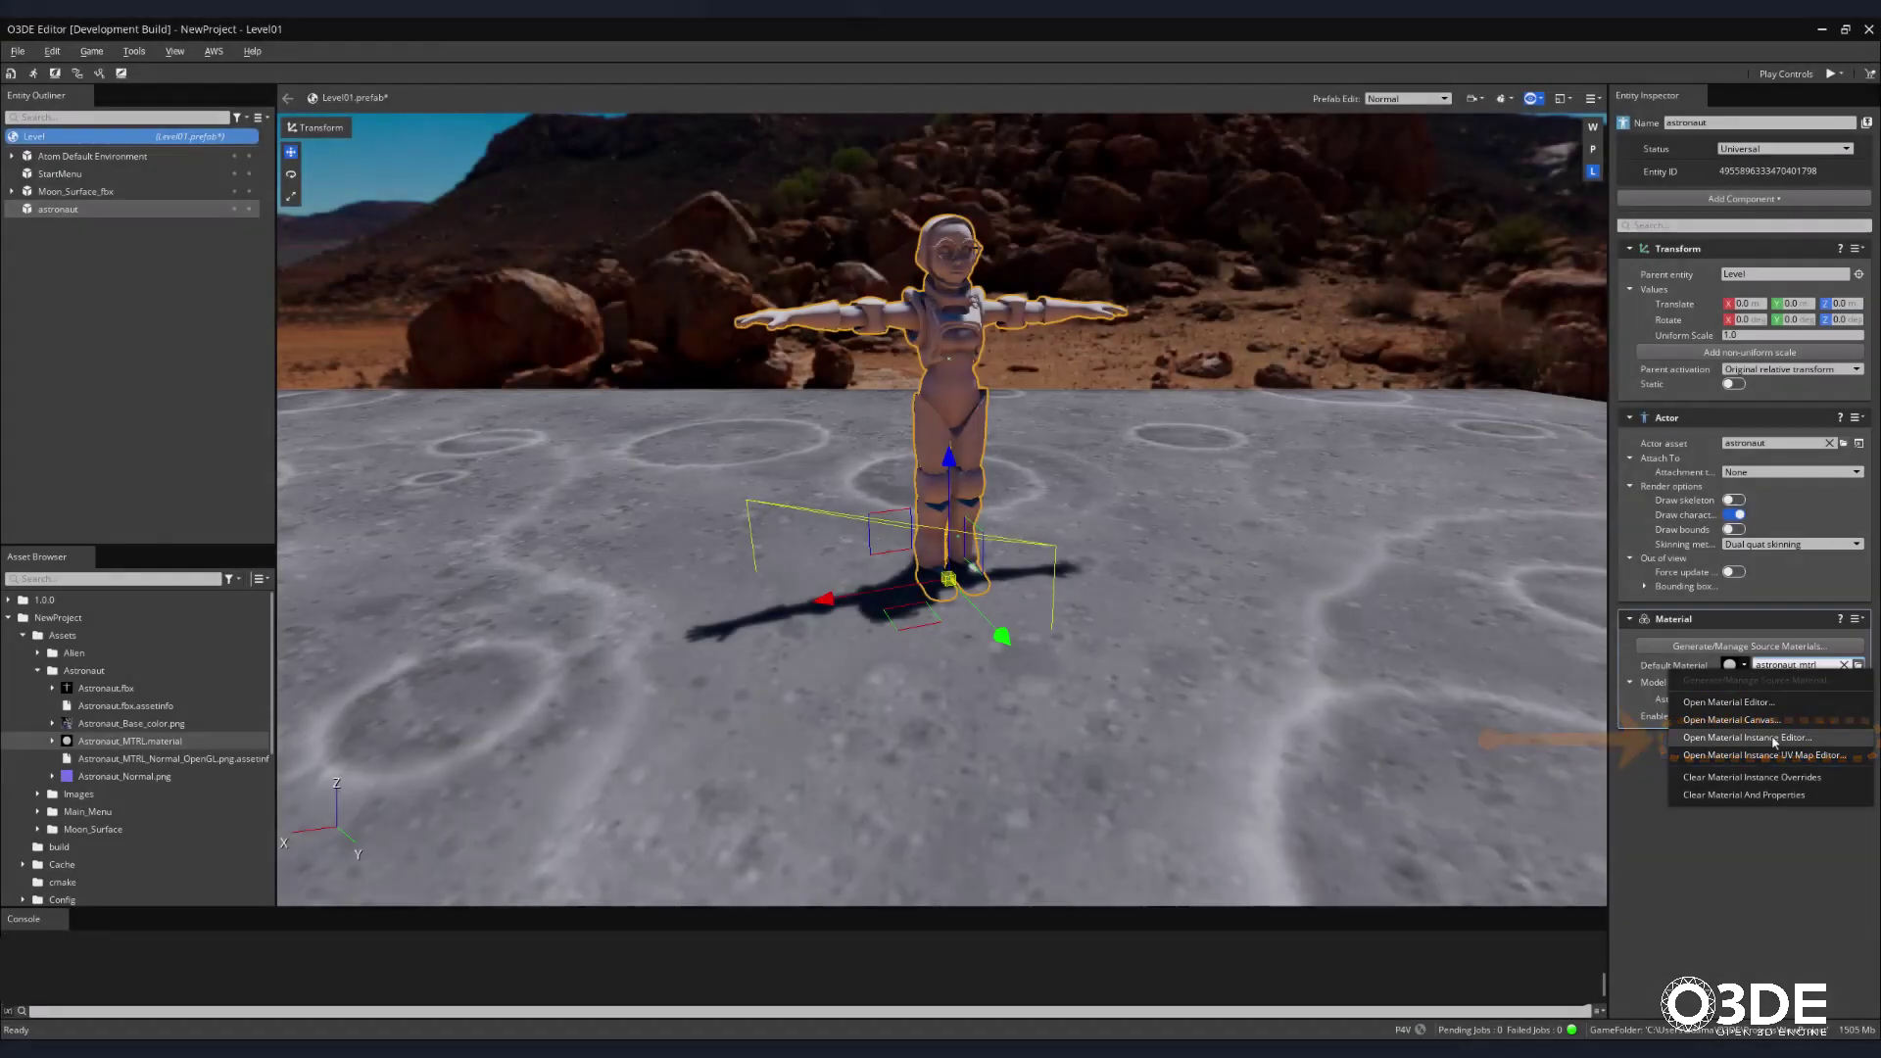
click(1747, 736)
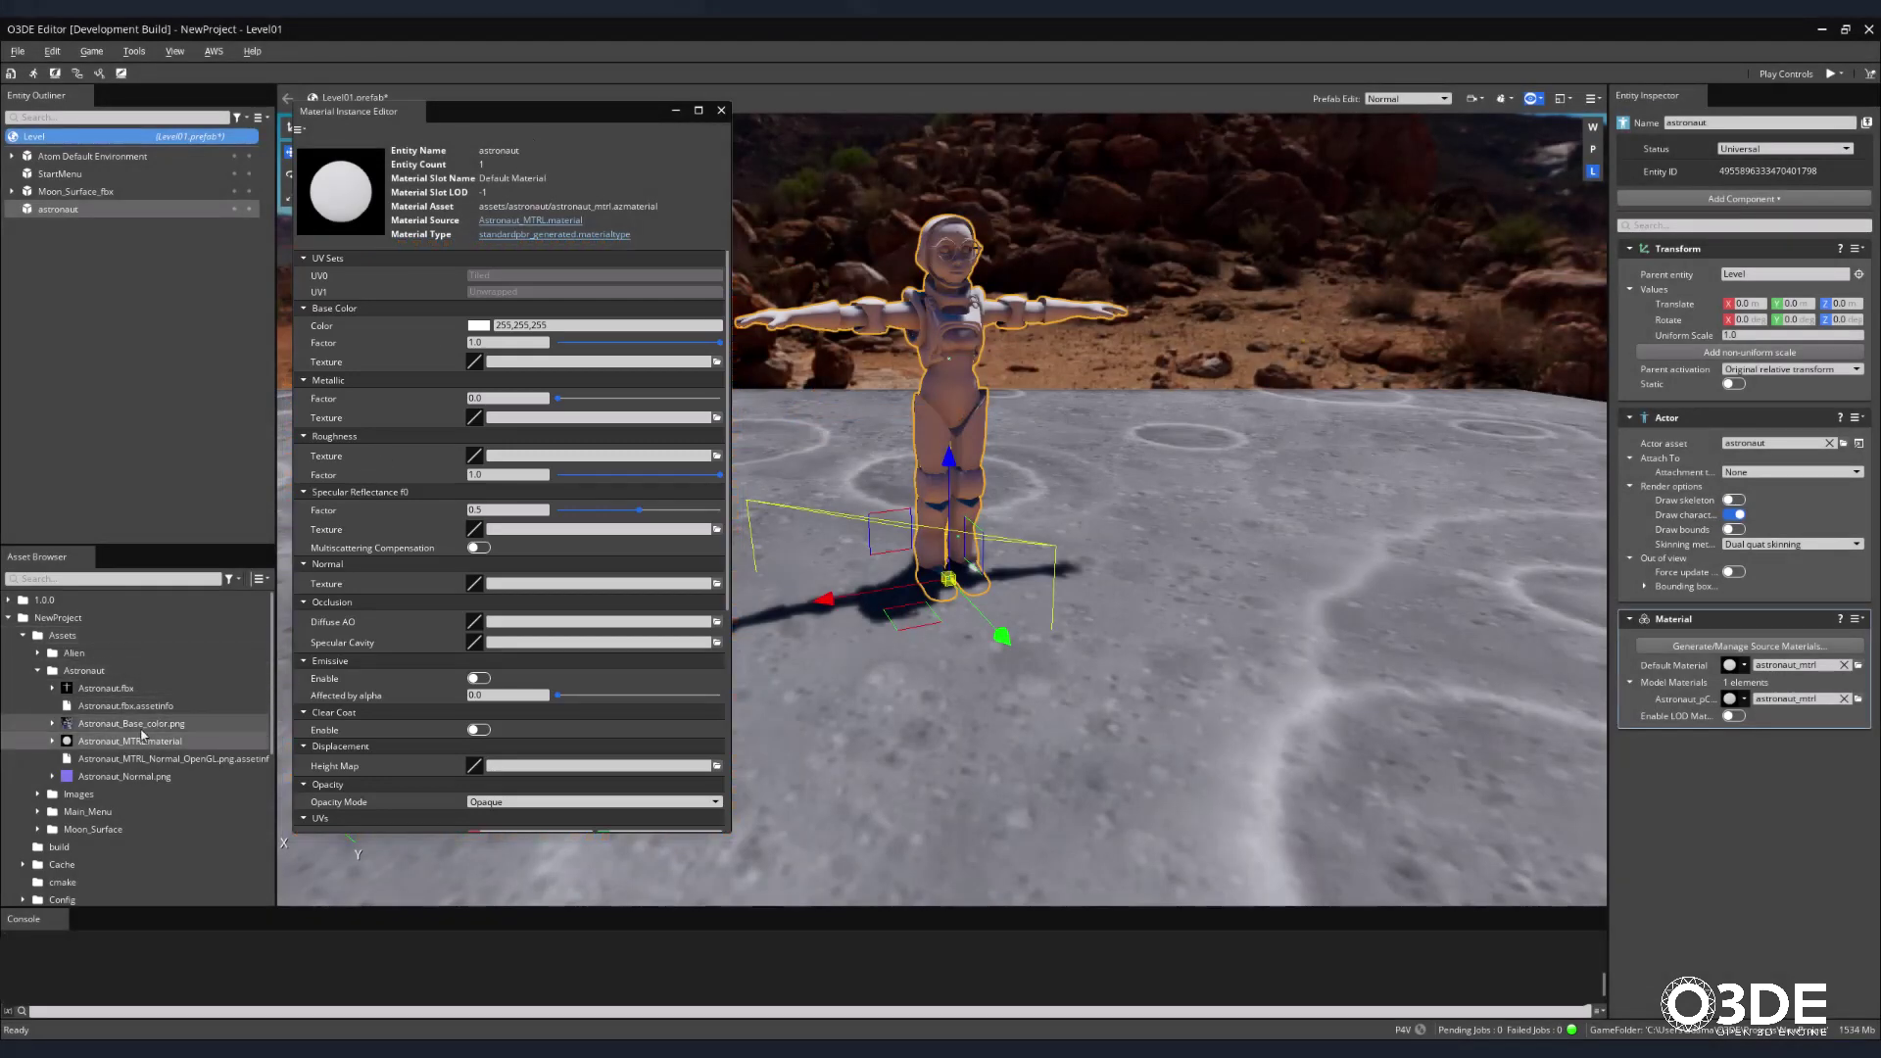
drag(161, 725, 608, 361)
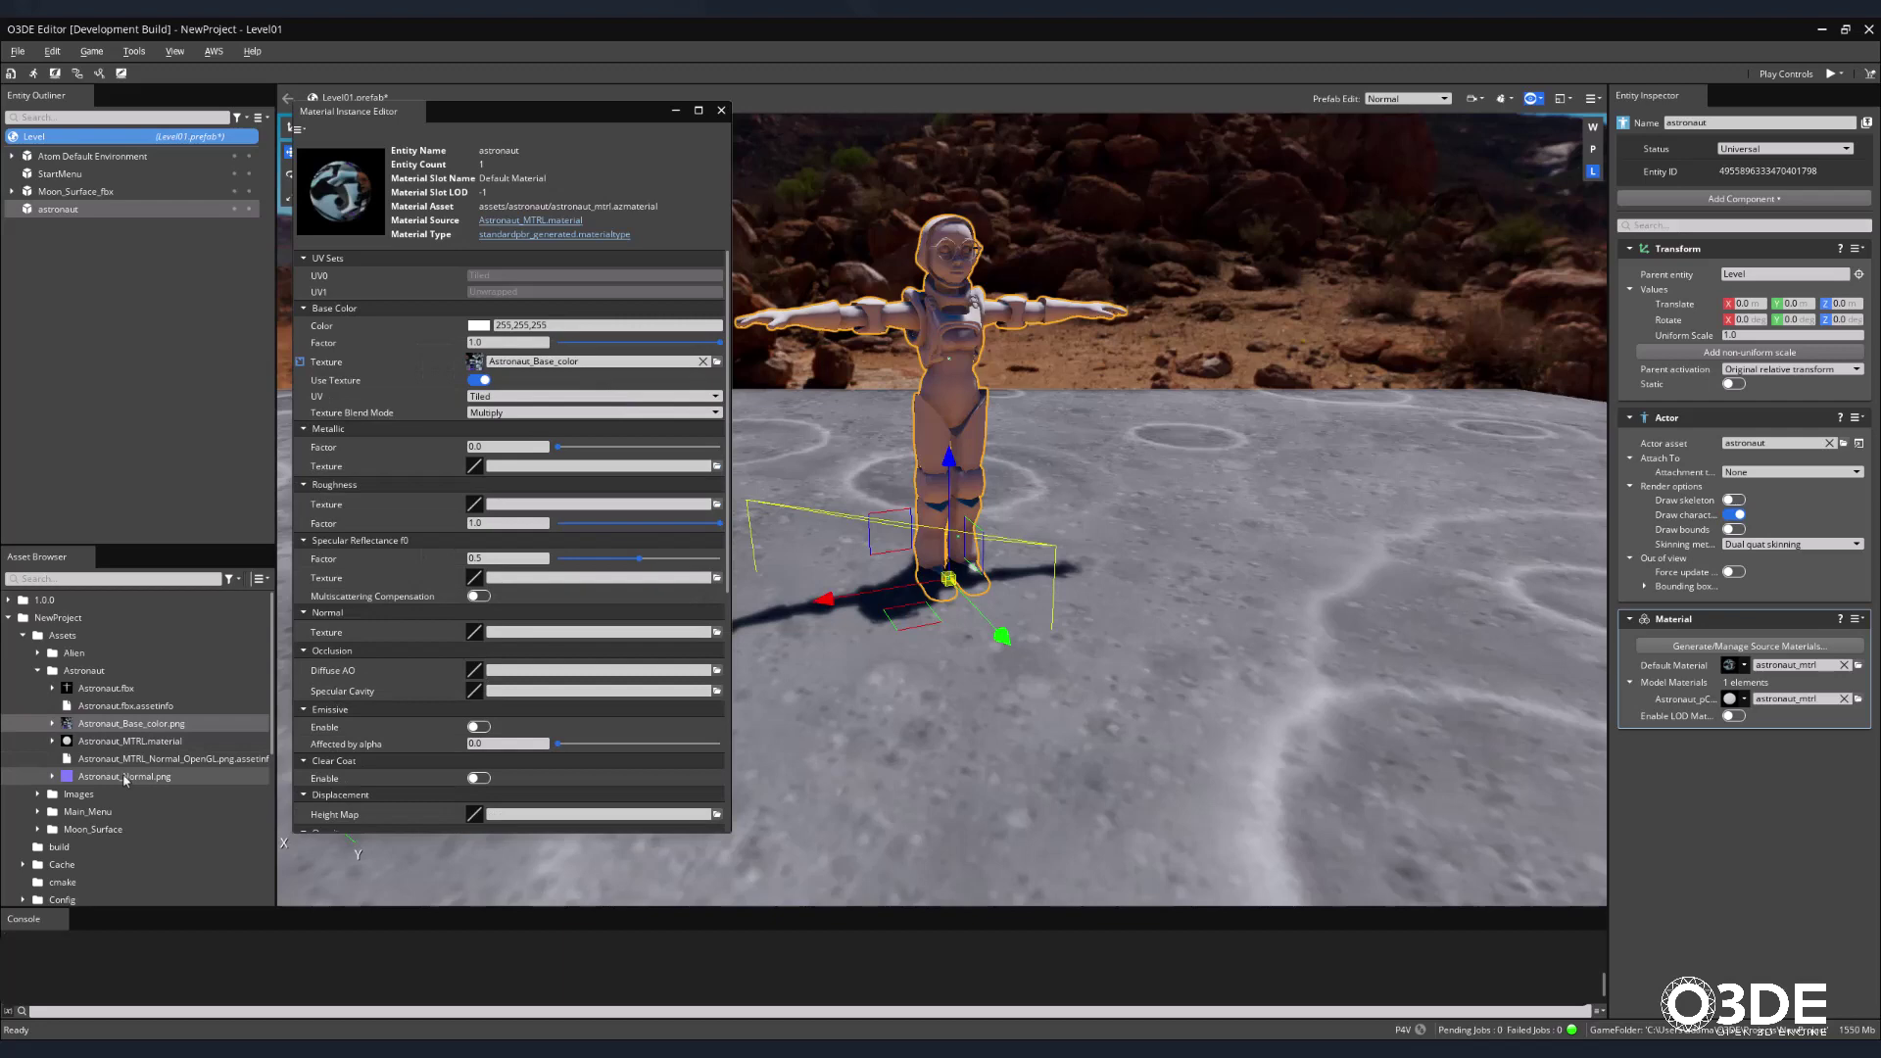
drag(125, 779, 540, 631)
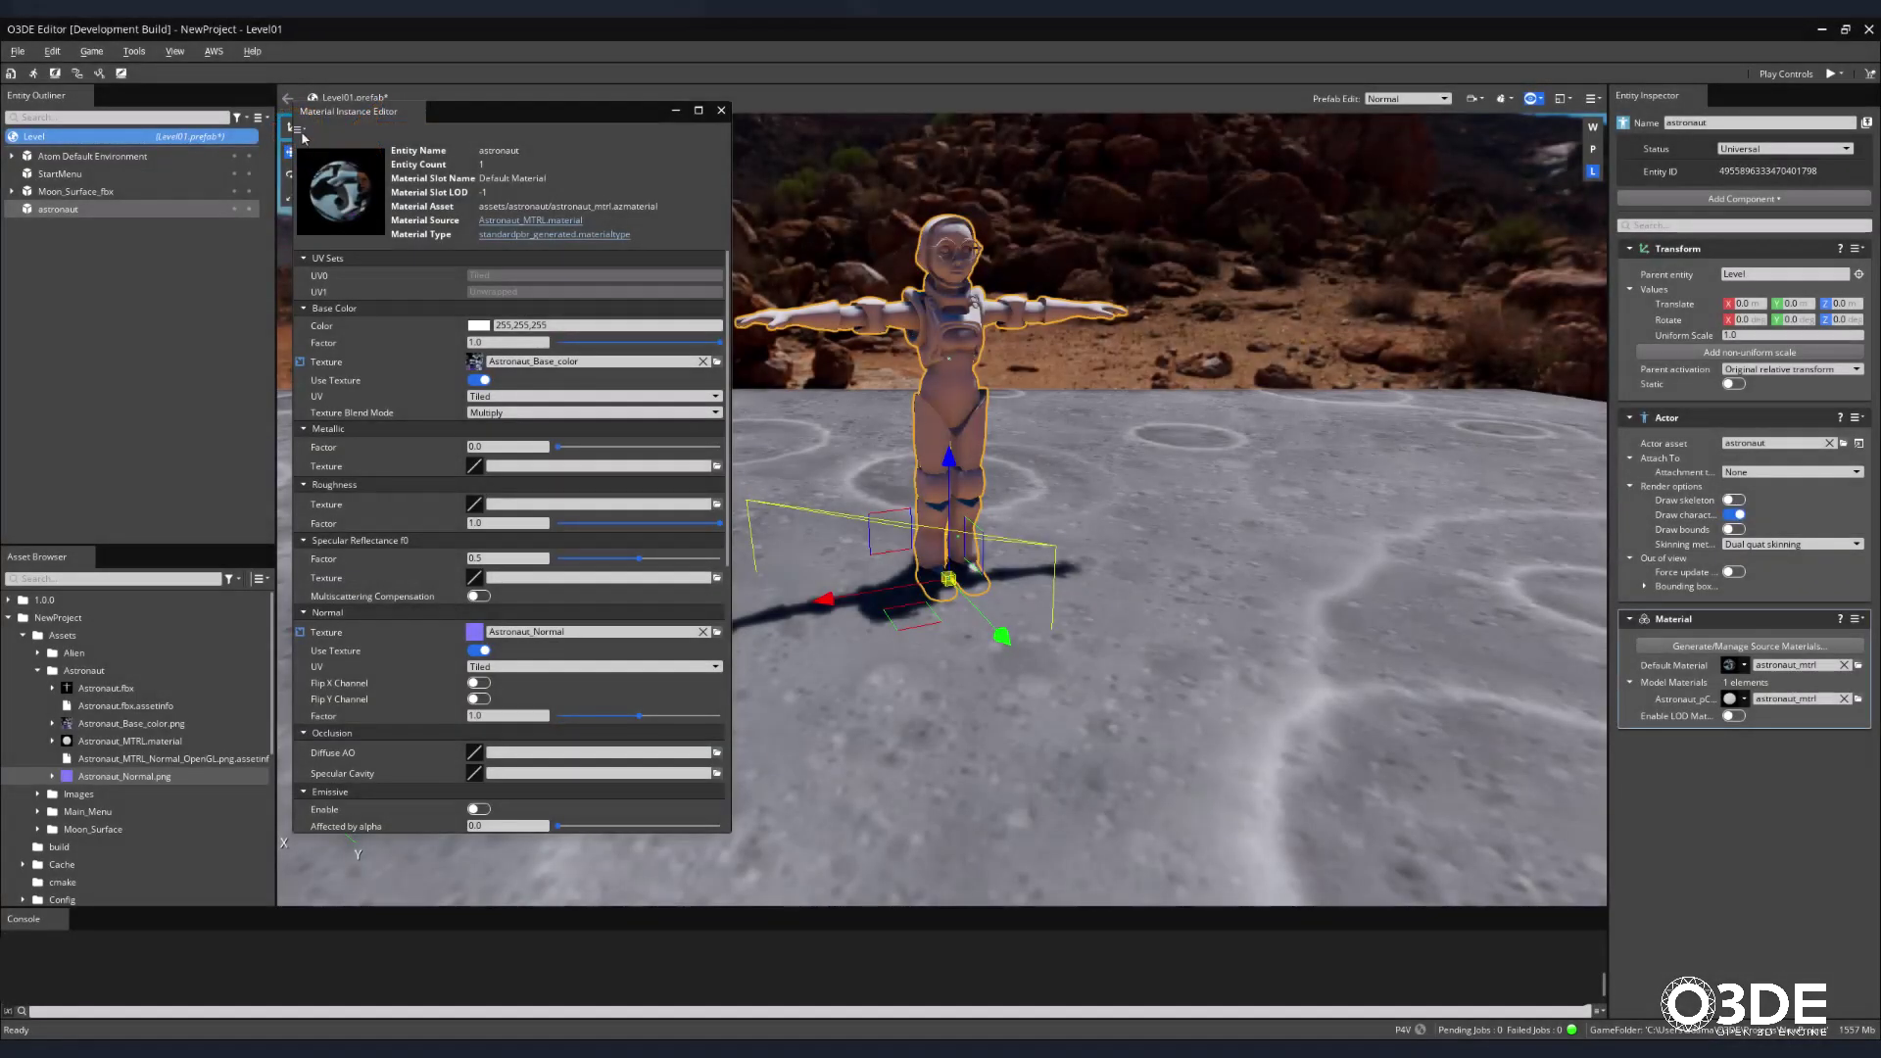
Save the material edits over Astronaut_MTRL.material, confirming the file replacement.
click(297, 128)
click(352, 162)
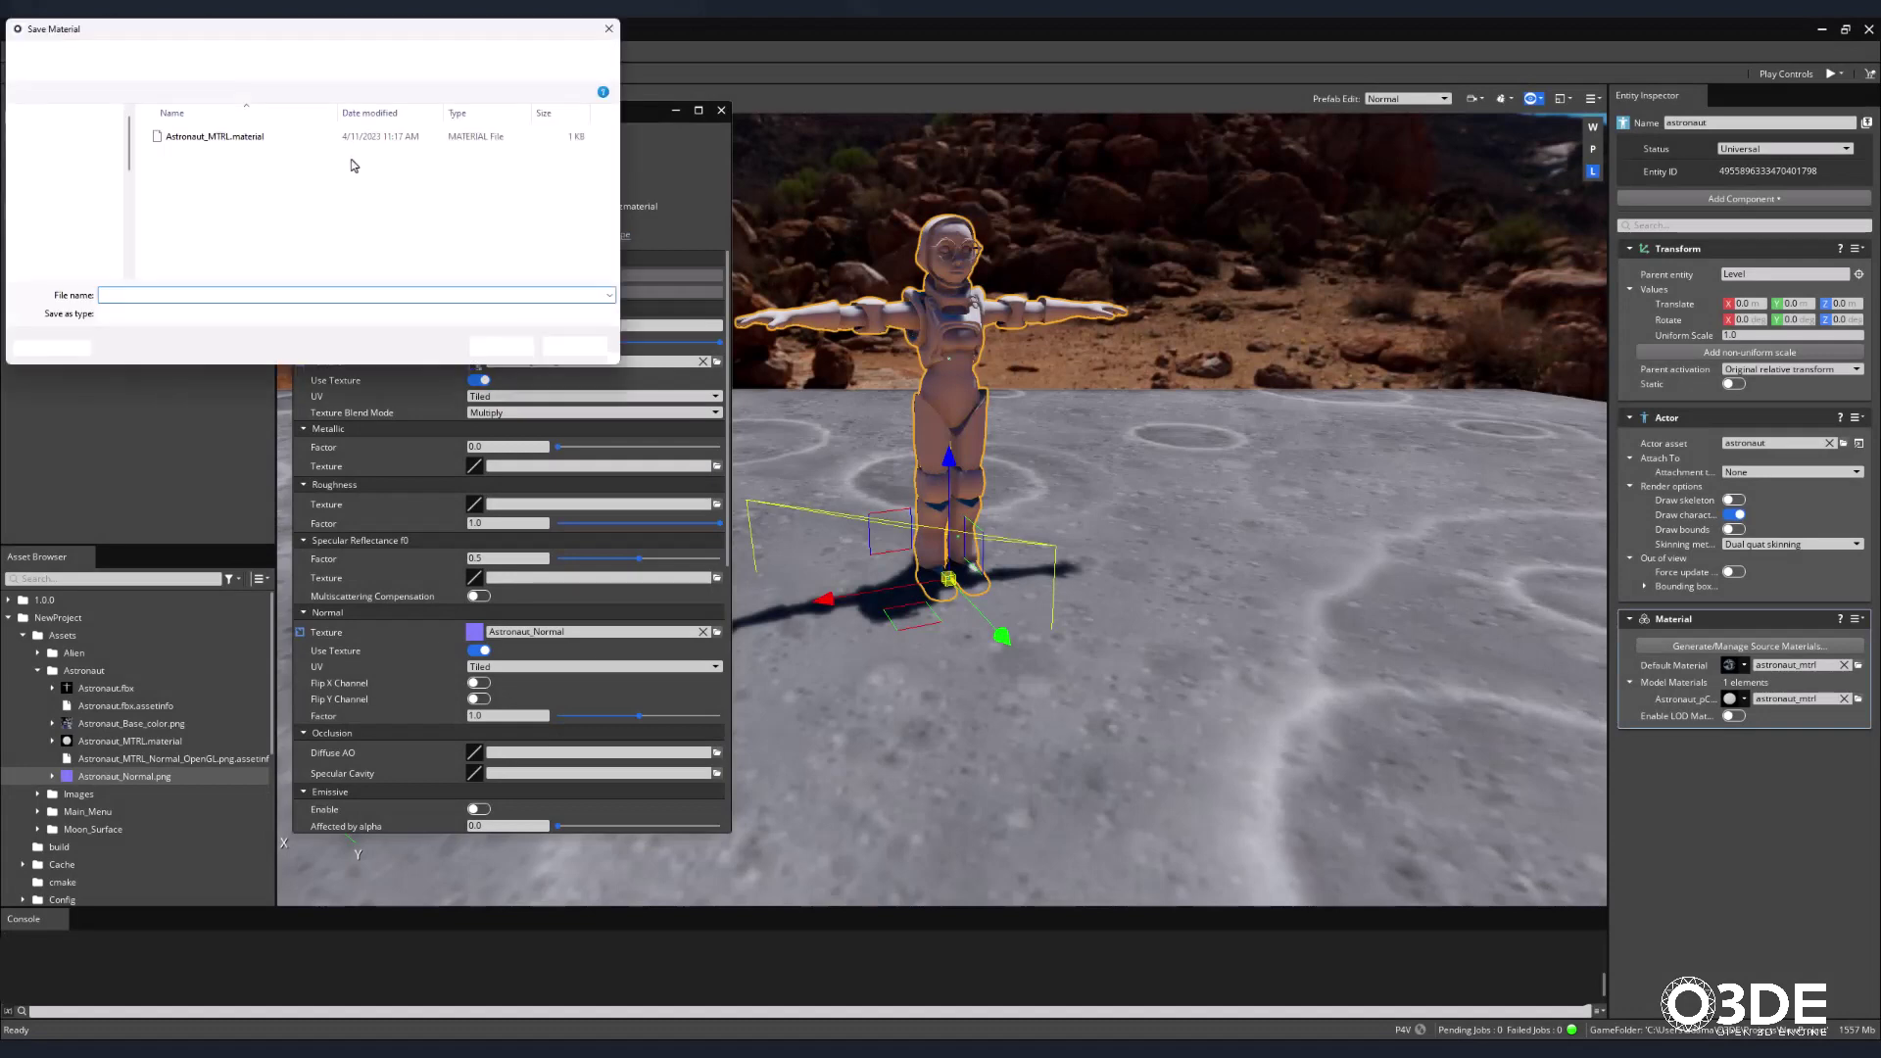
click(506, 346)
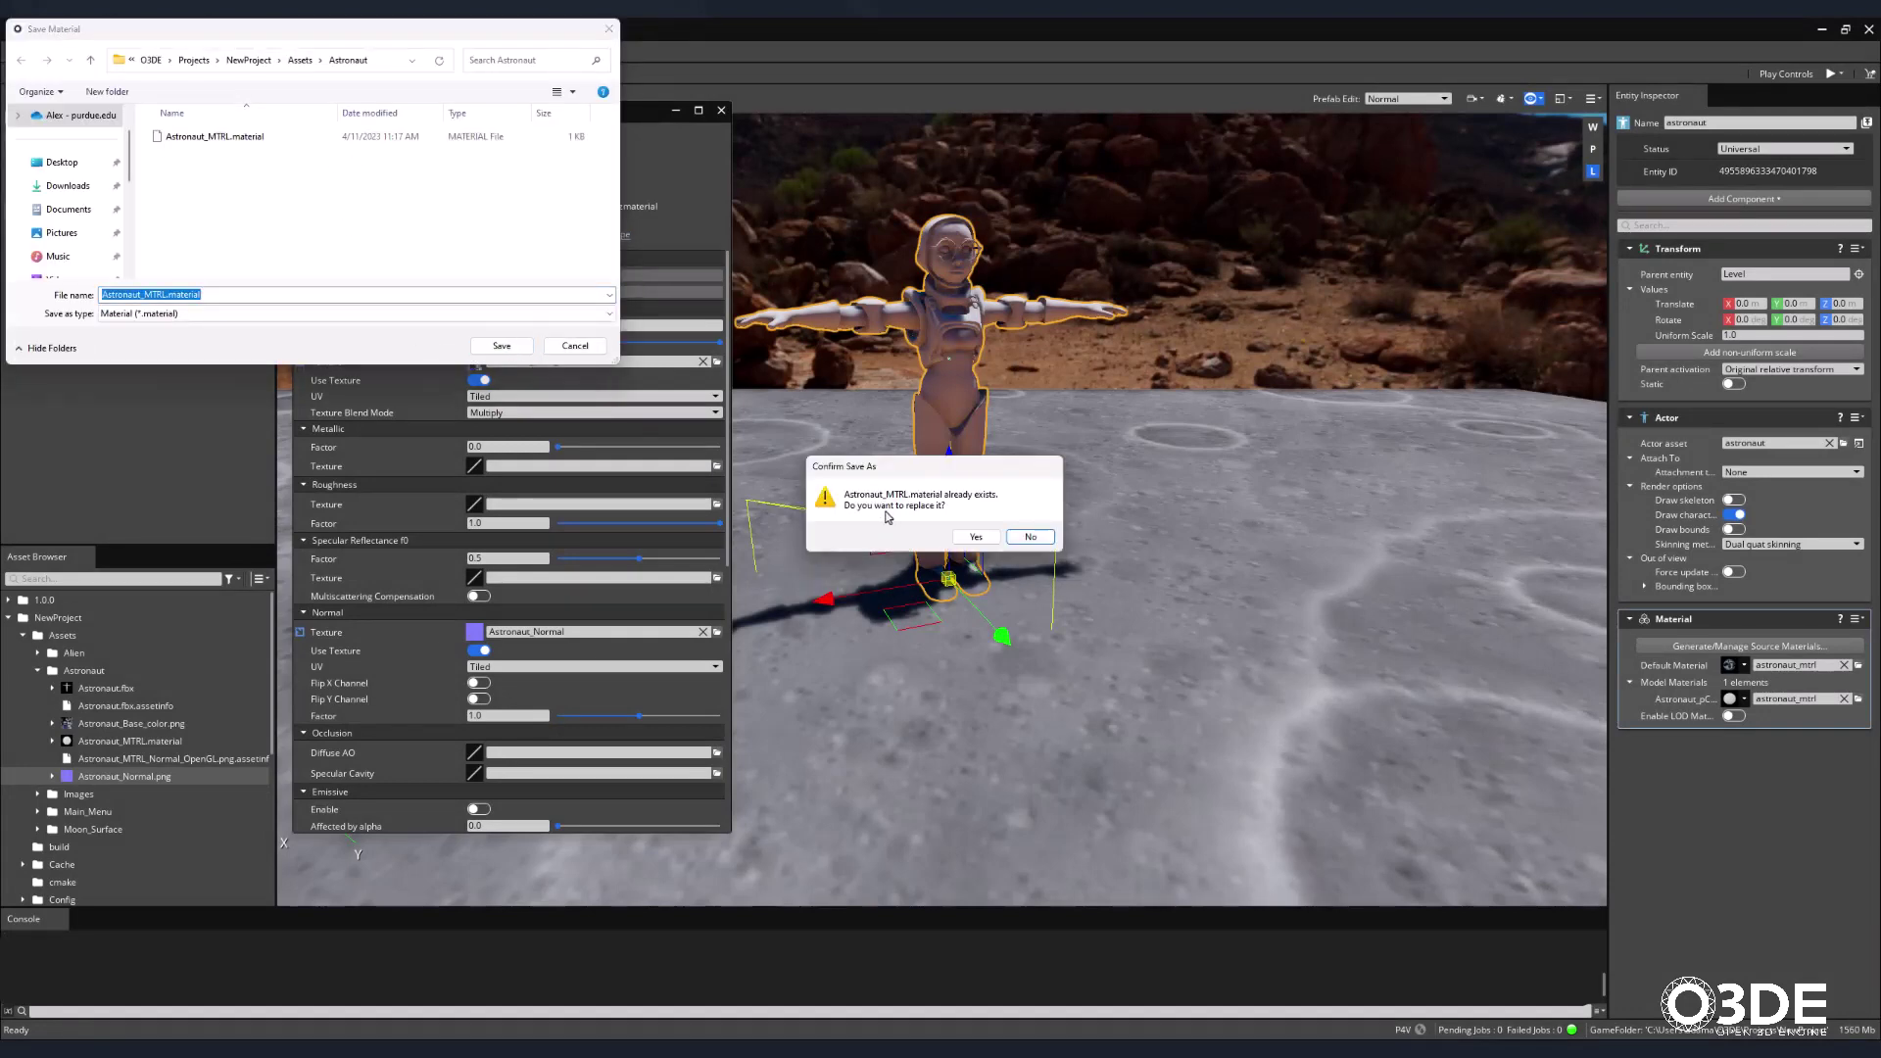
click(976, 537)
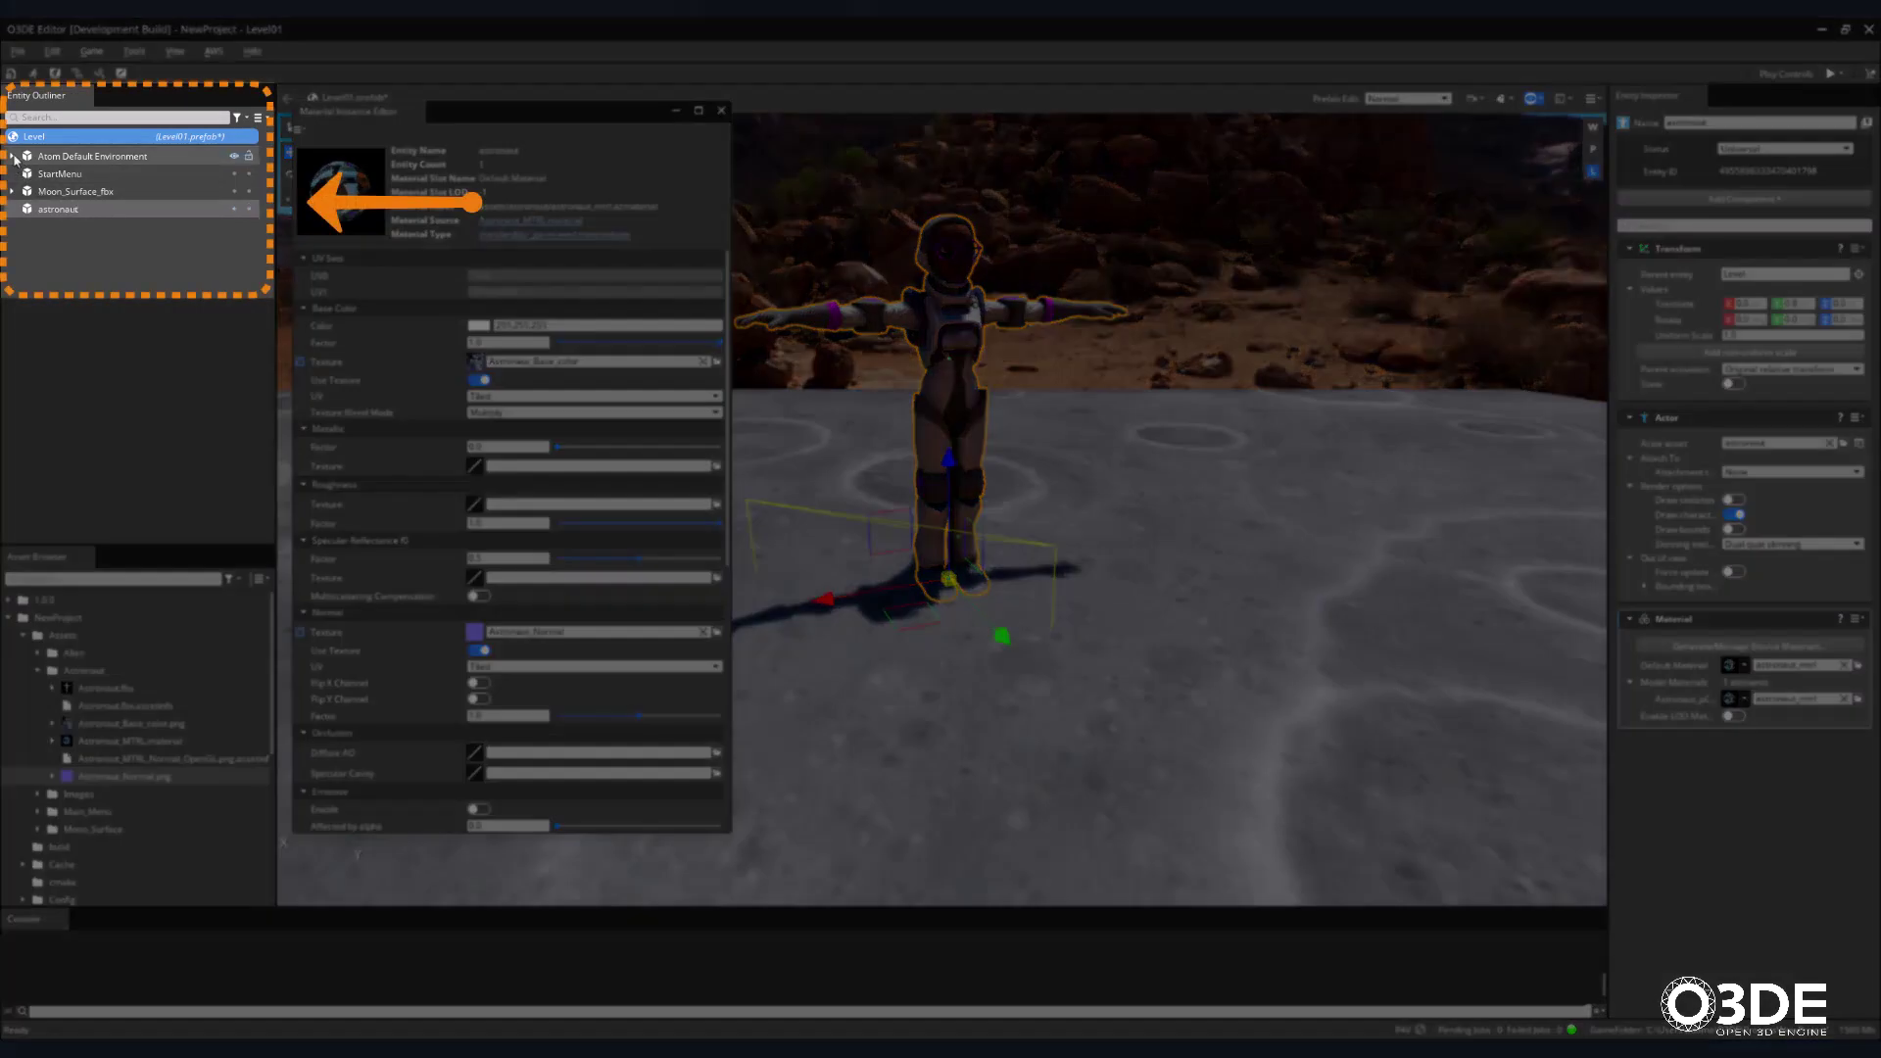
Select the Sun under Atom Default Environment and set its X rotation to 180.
click(12, 156)
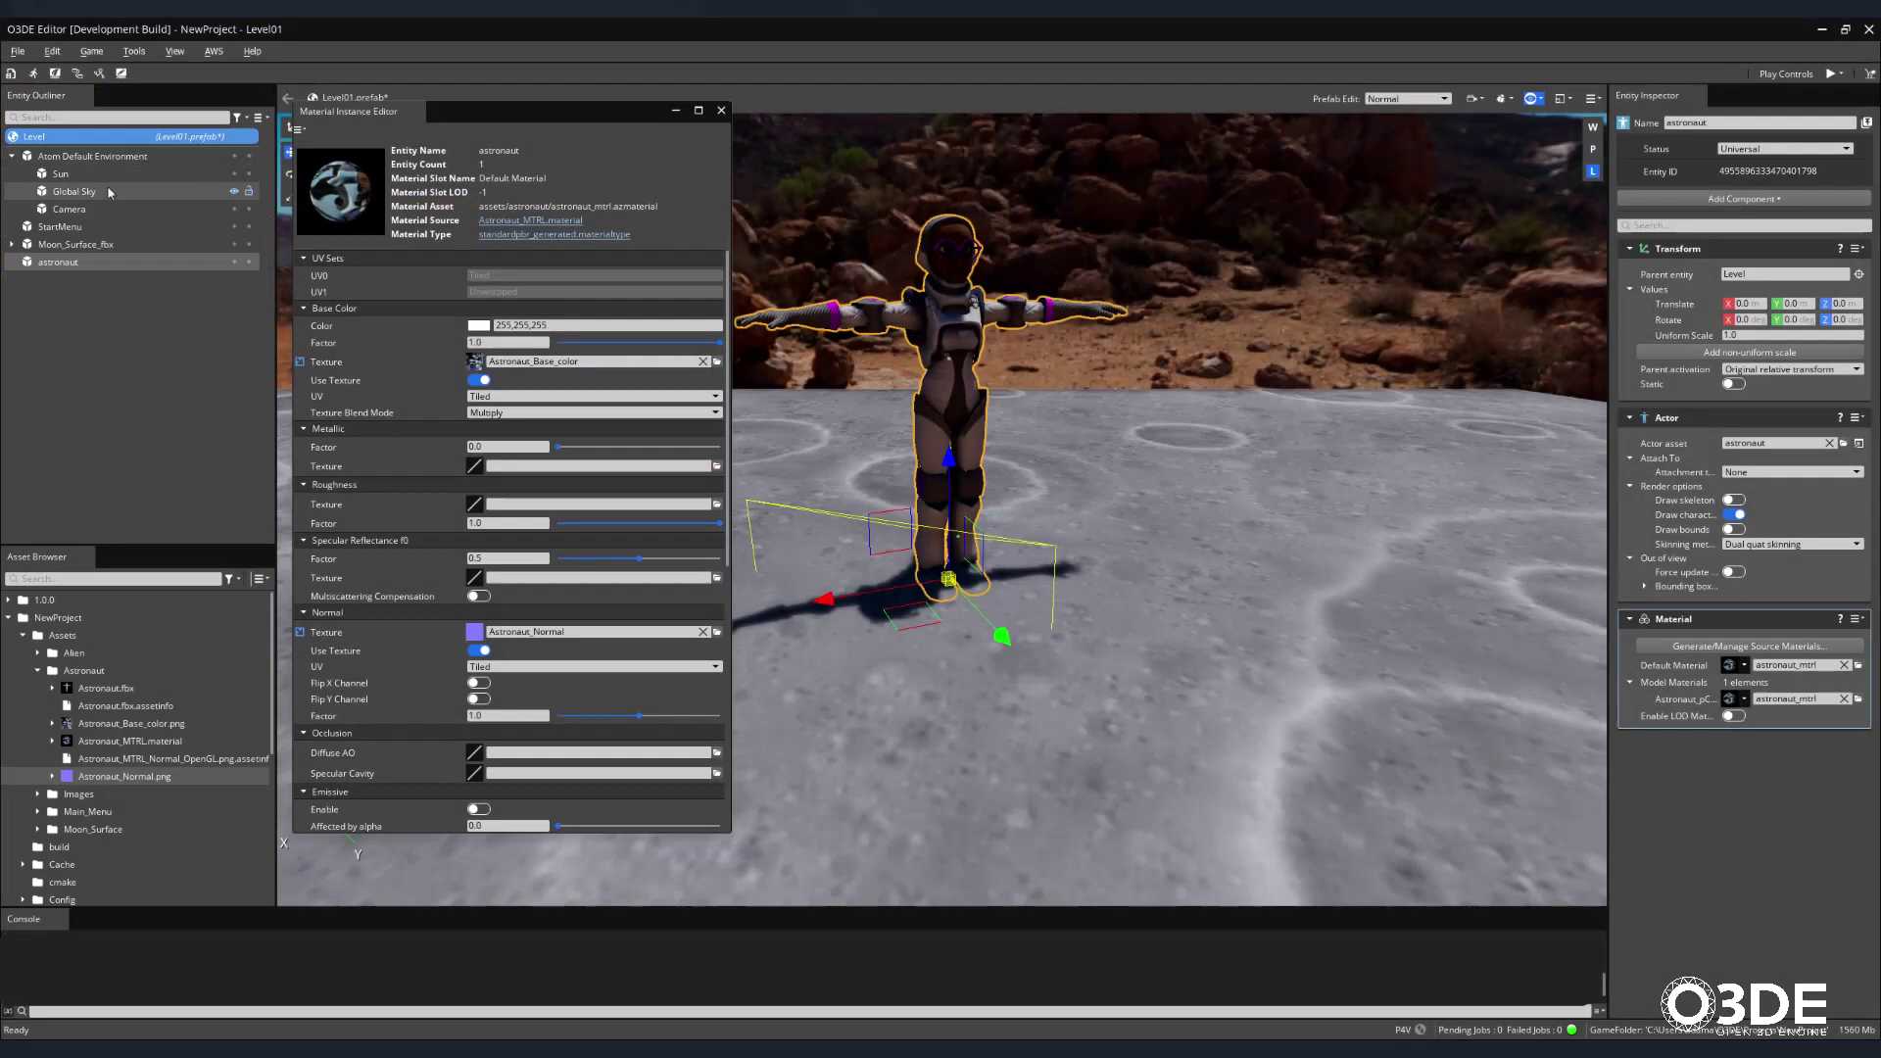
click(107, 176)
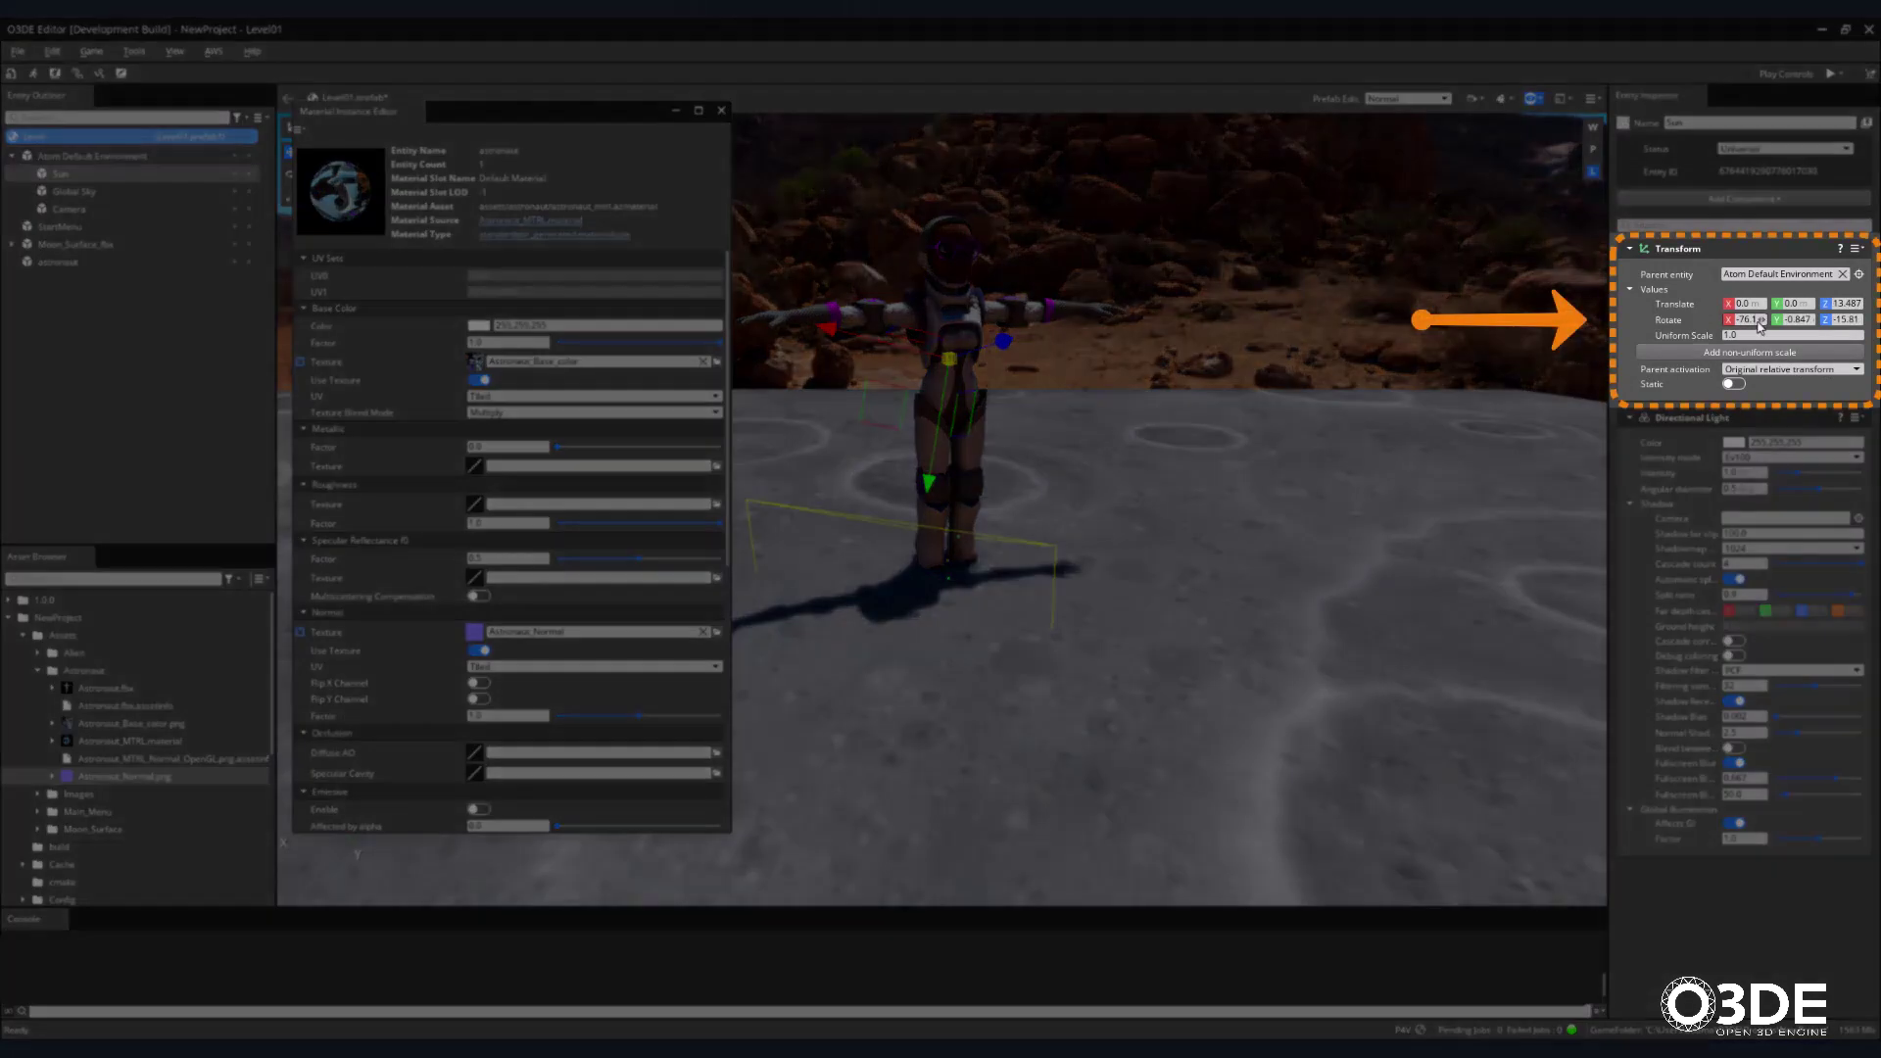
click(1745, 320)
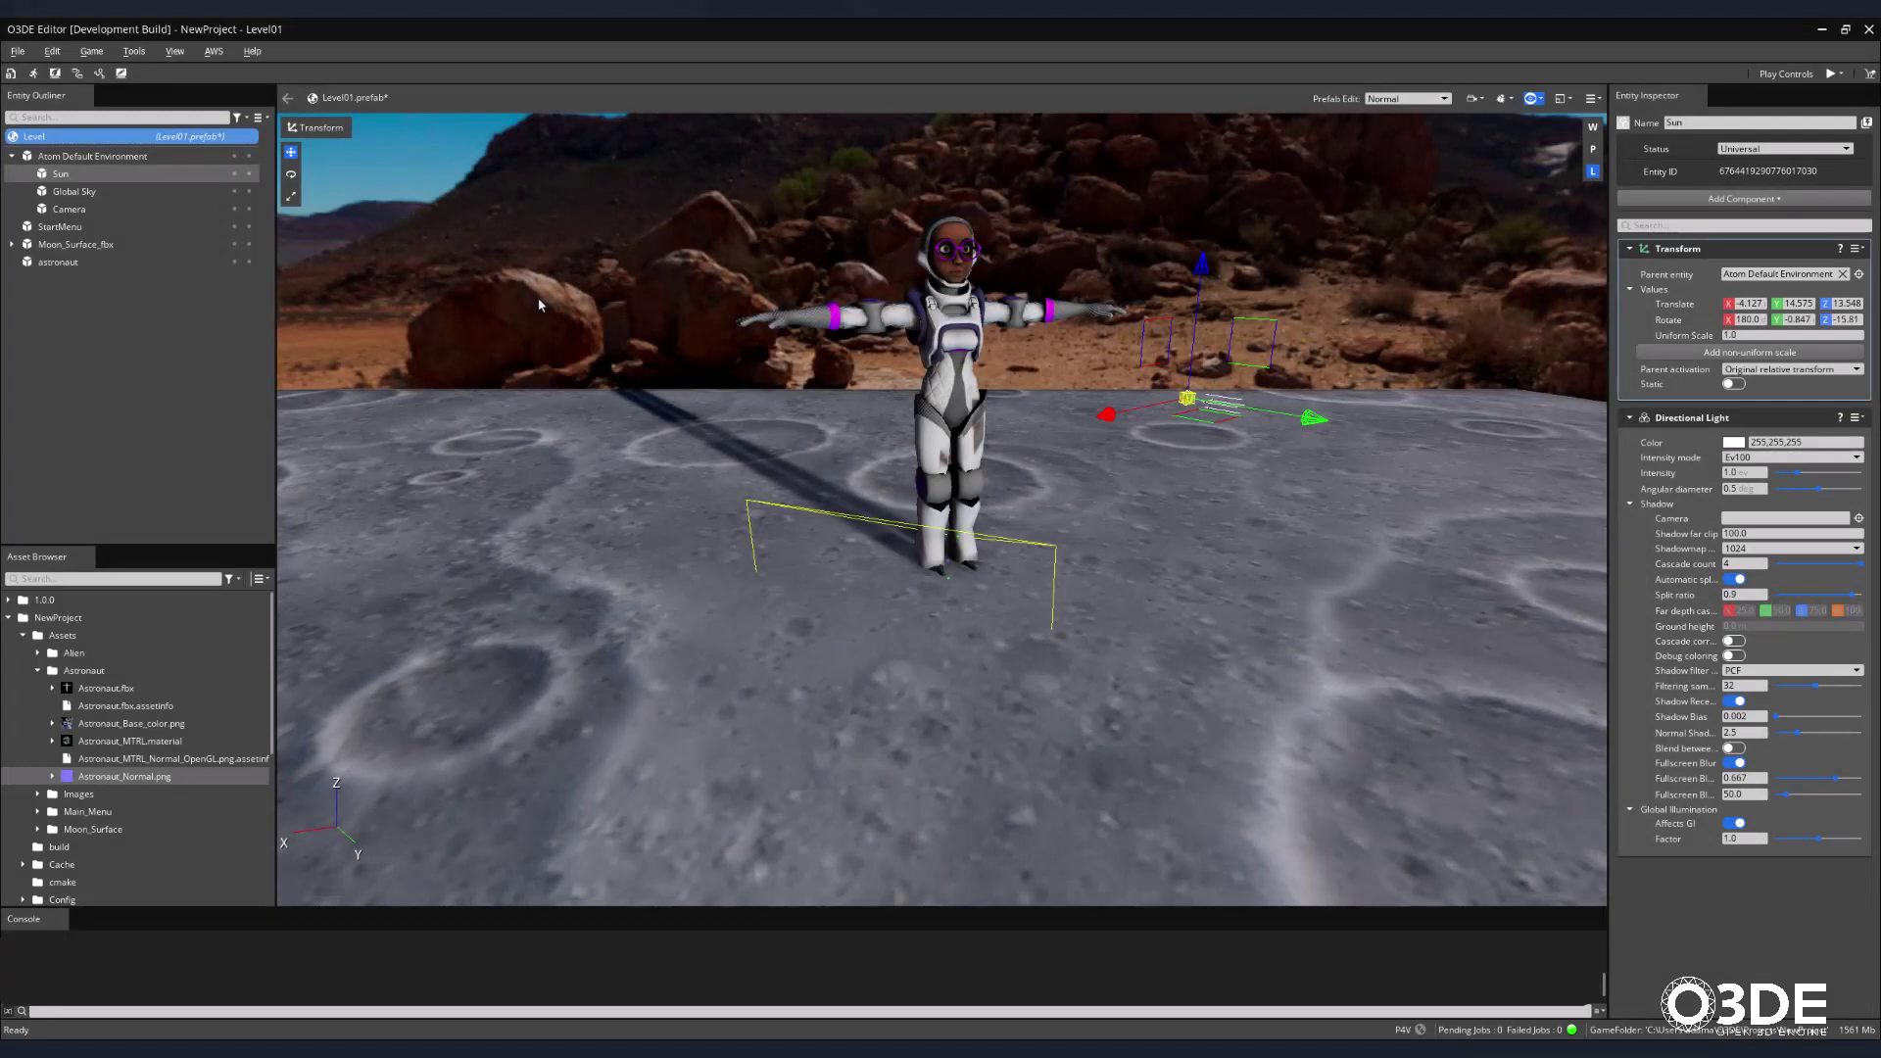
Add a Simple Motion component to the astronaut entity and enable Preview In Editor.
click(117, 262)
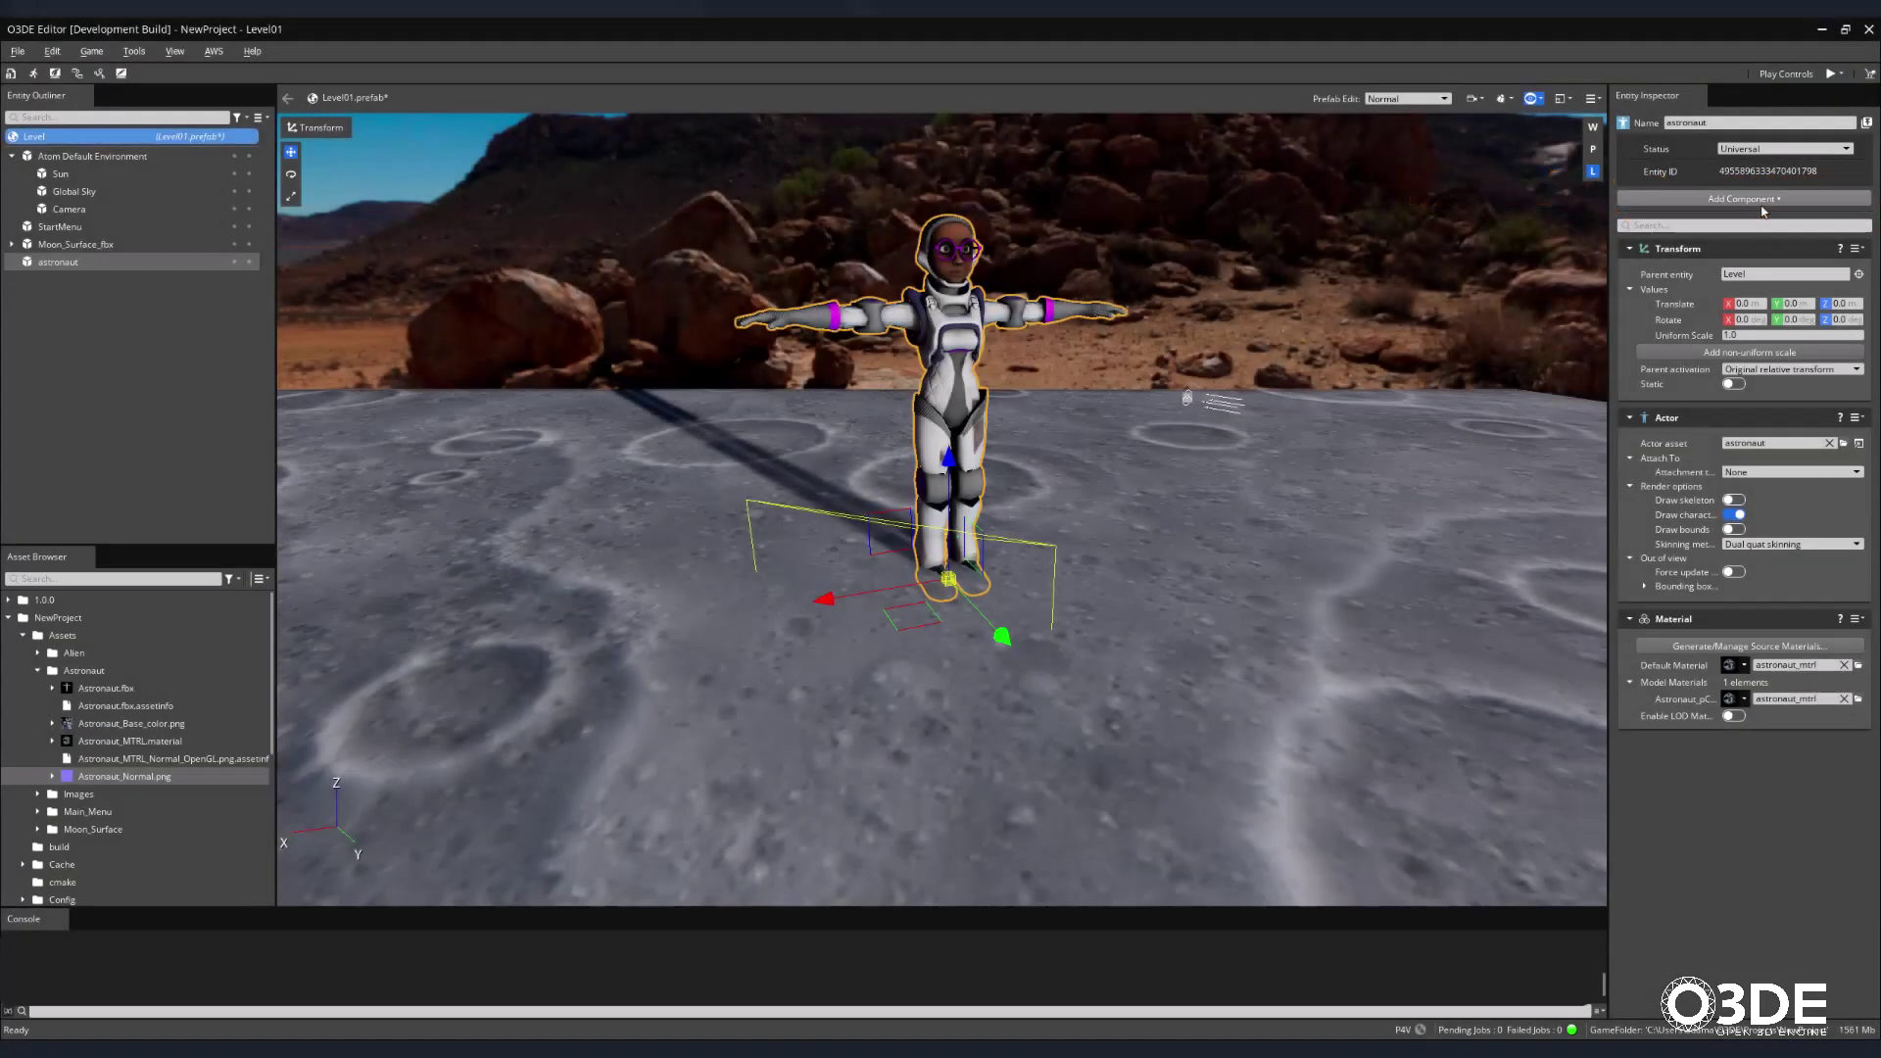
click(1761, 200)
text(simple)
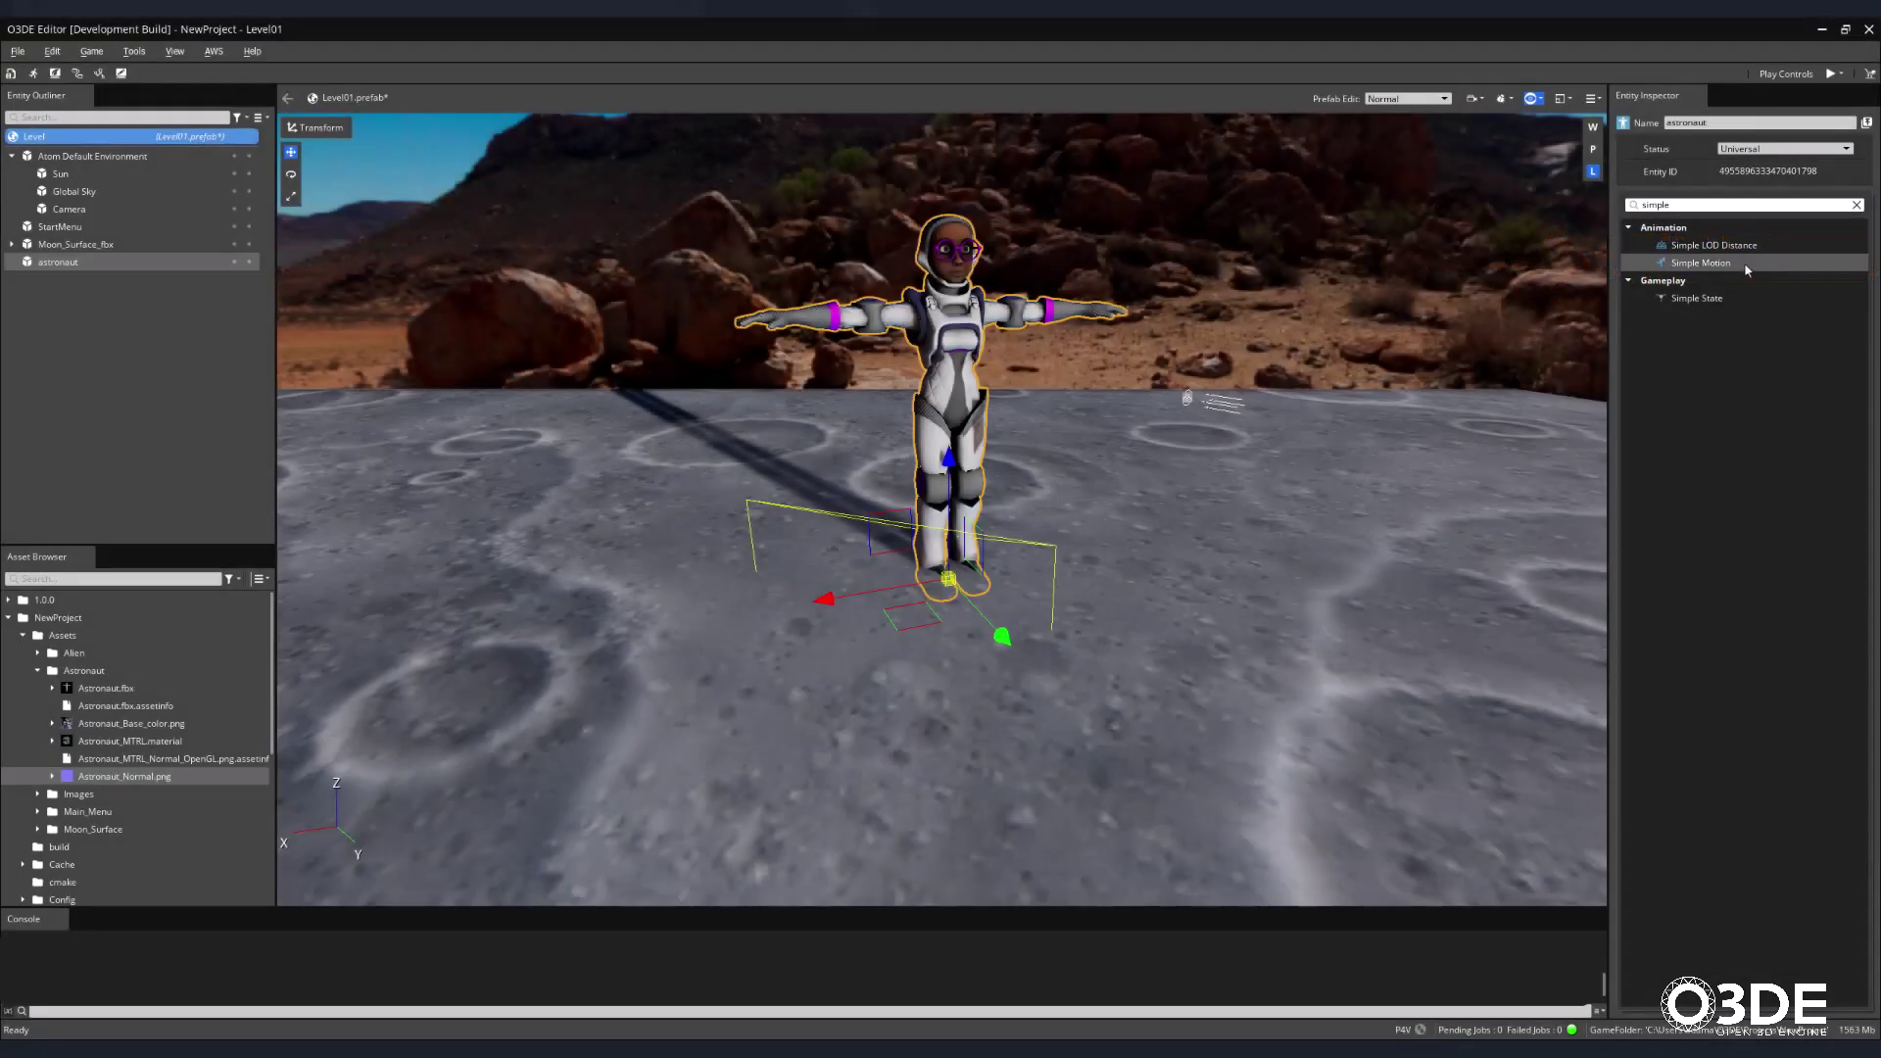
click(1745, 264)
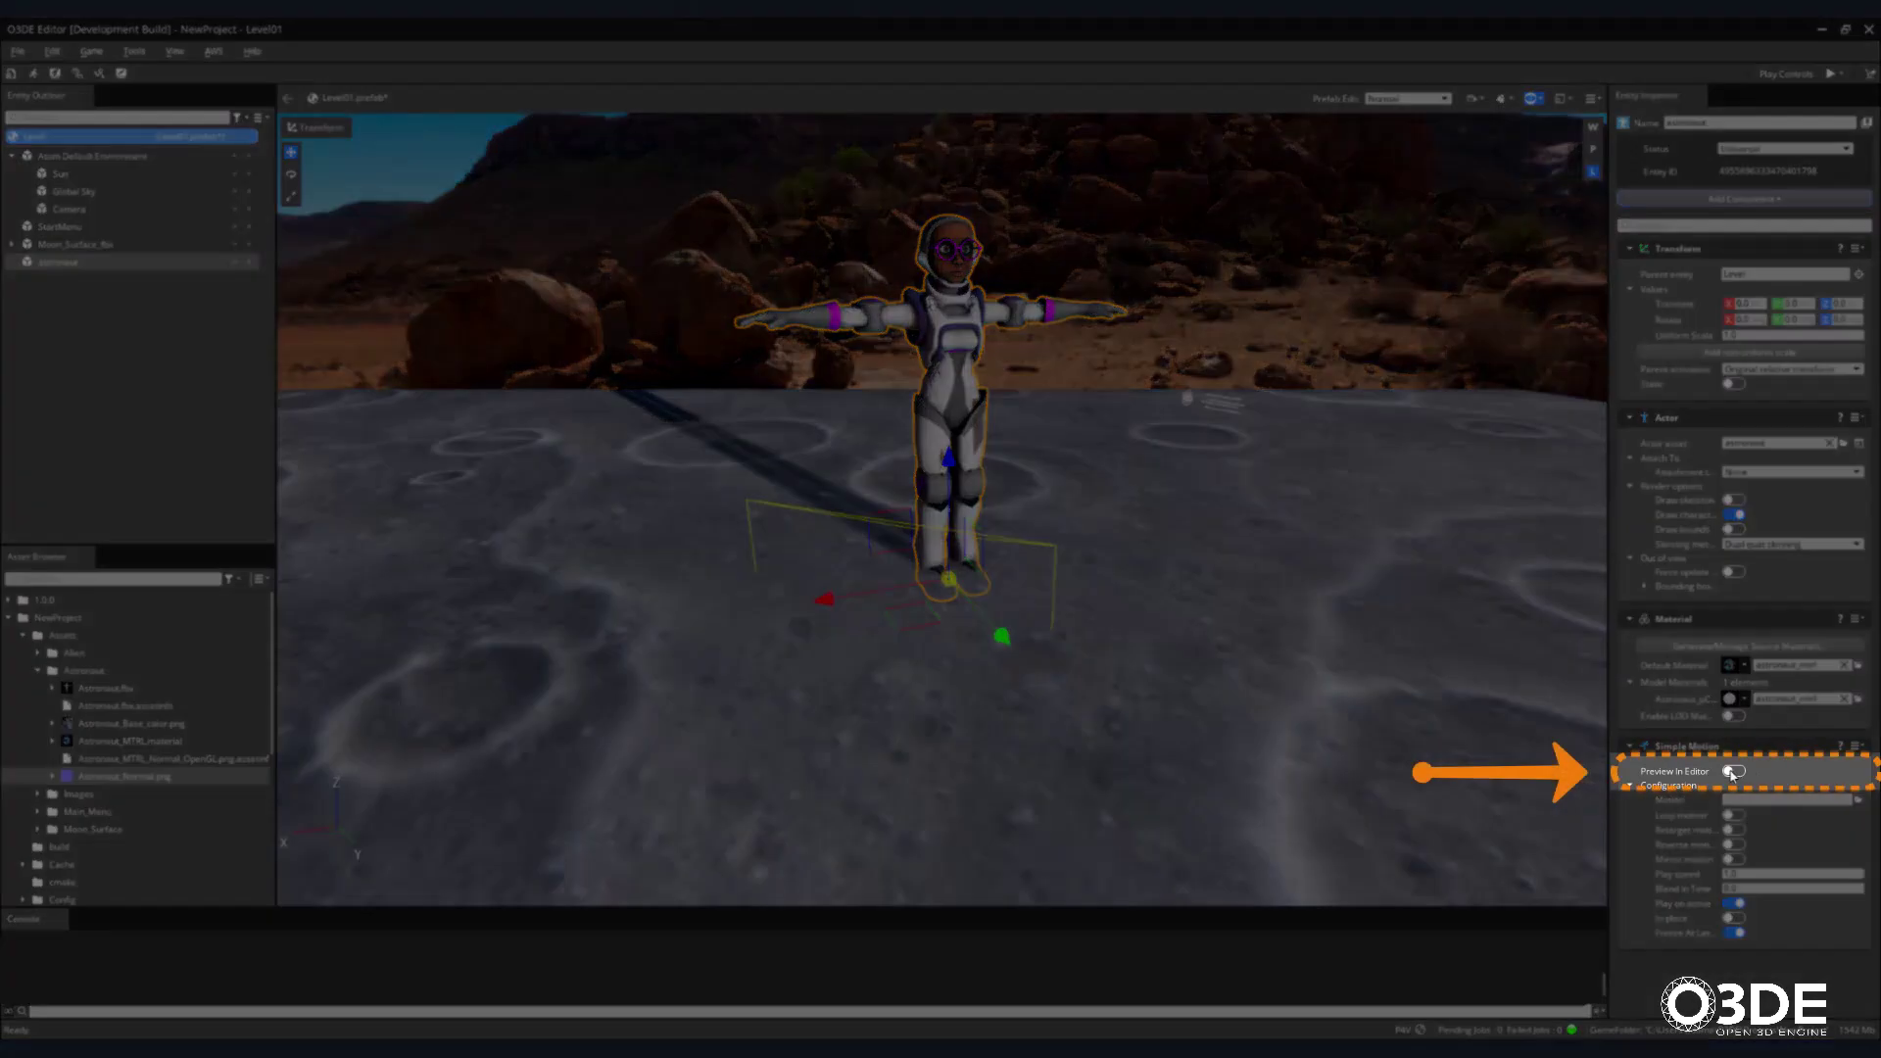
click(1733, 772)
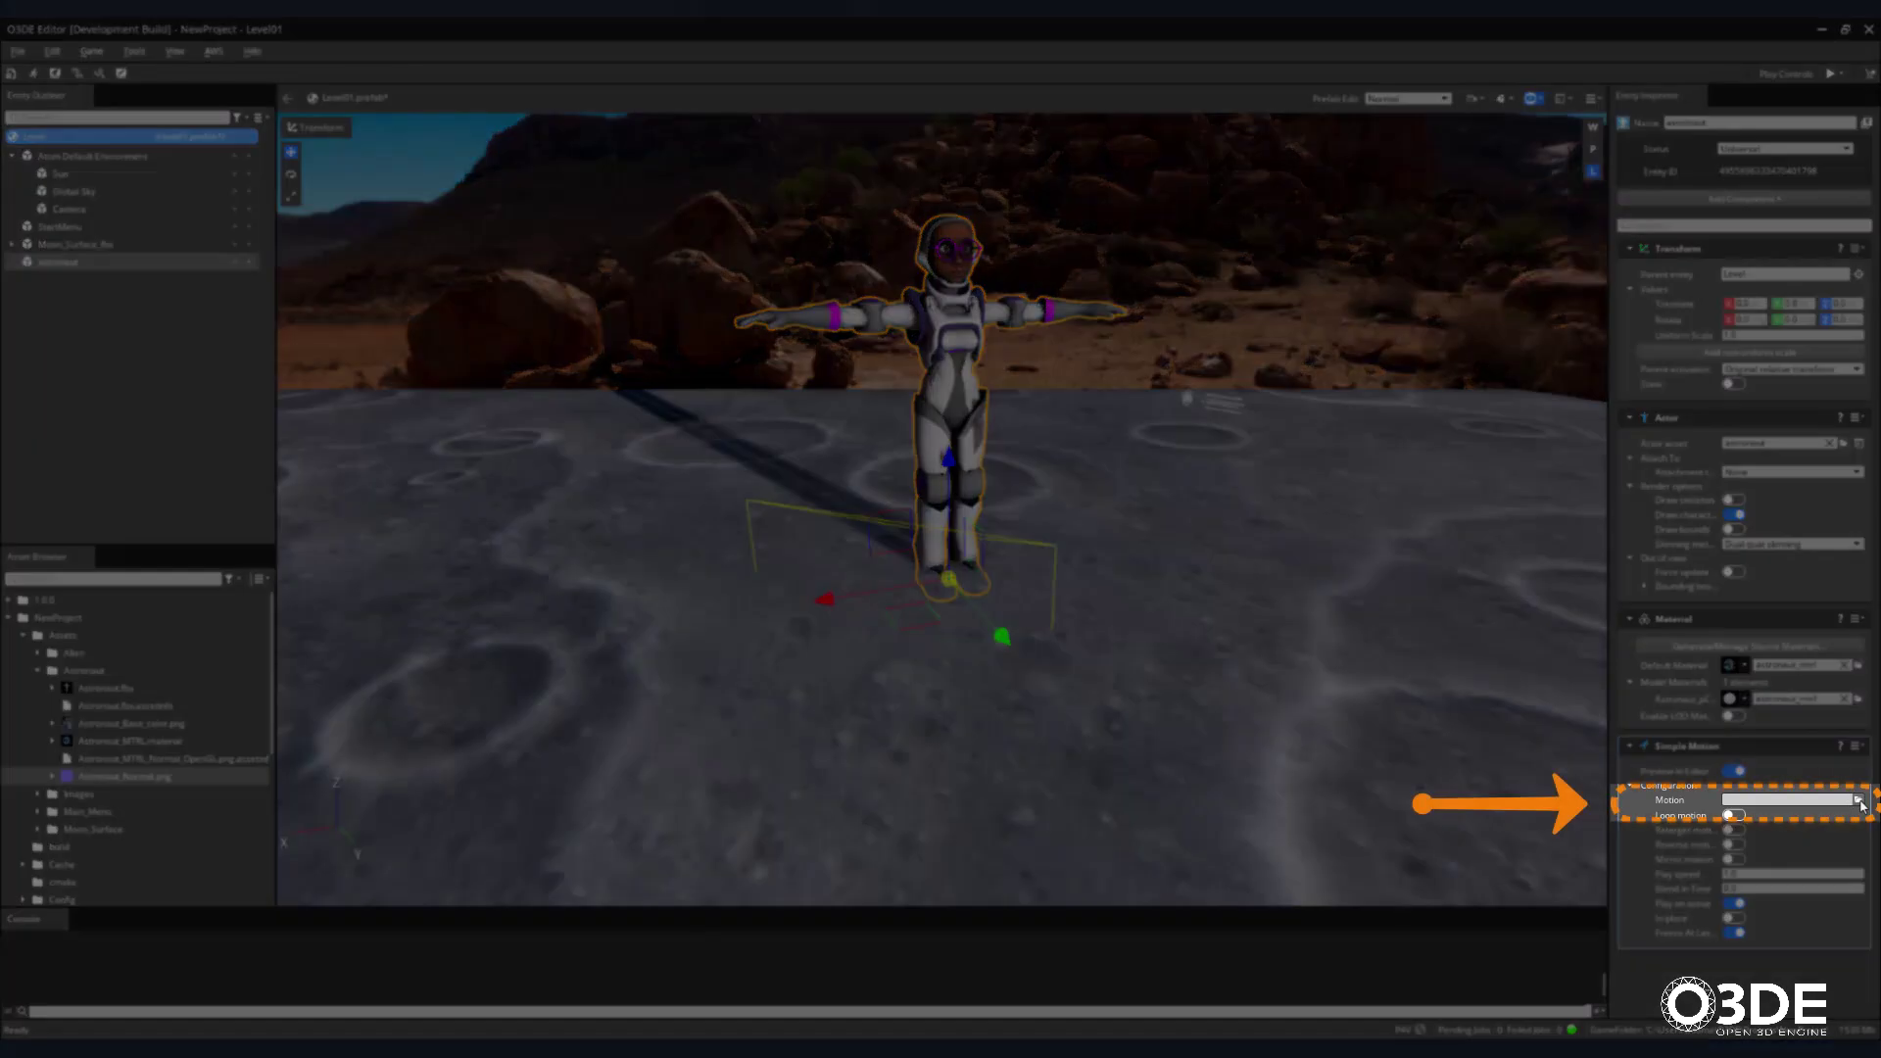
Set the Simple Motion's Motion field to the alien_attack_v2 animation.
click(1859, 801)
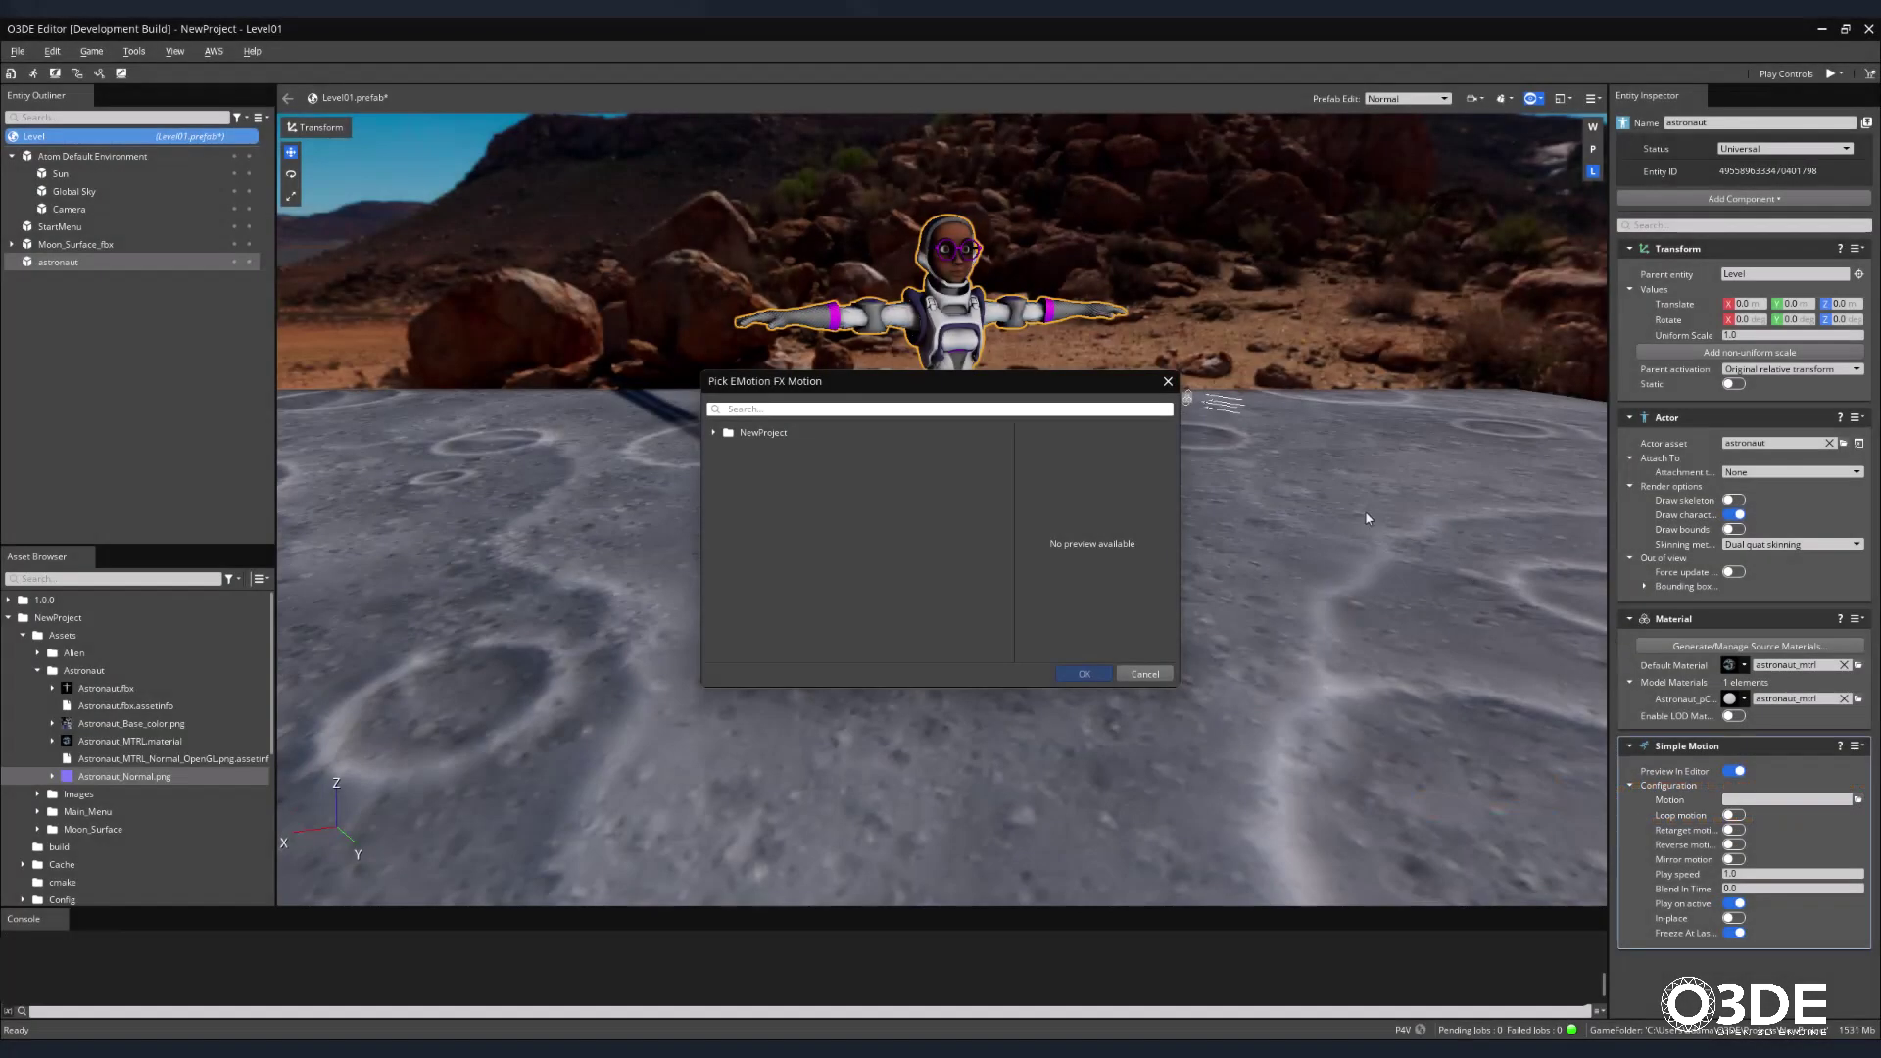
text(alien)
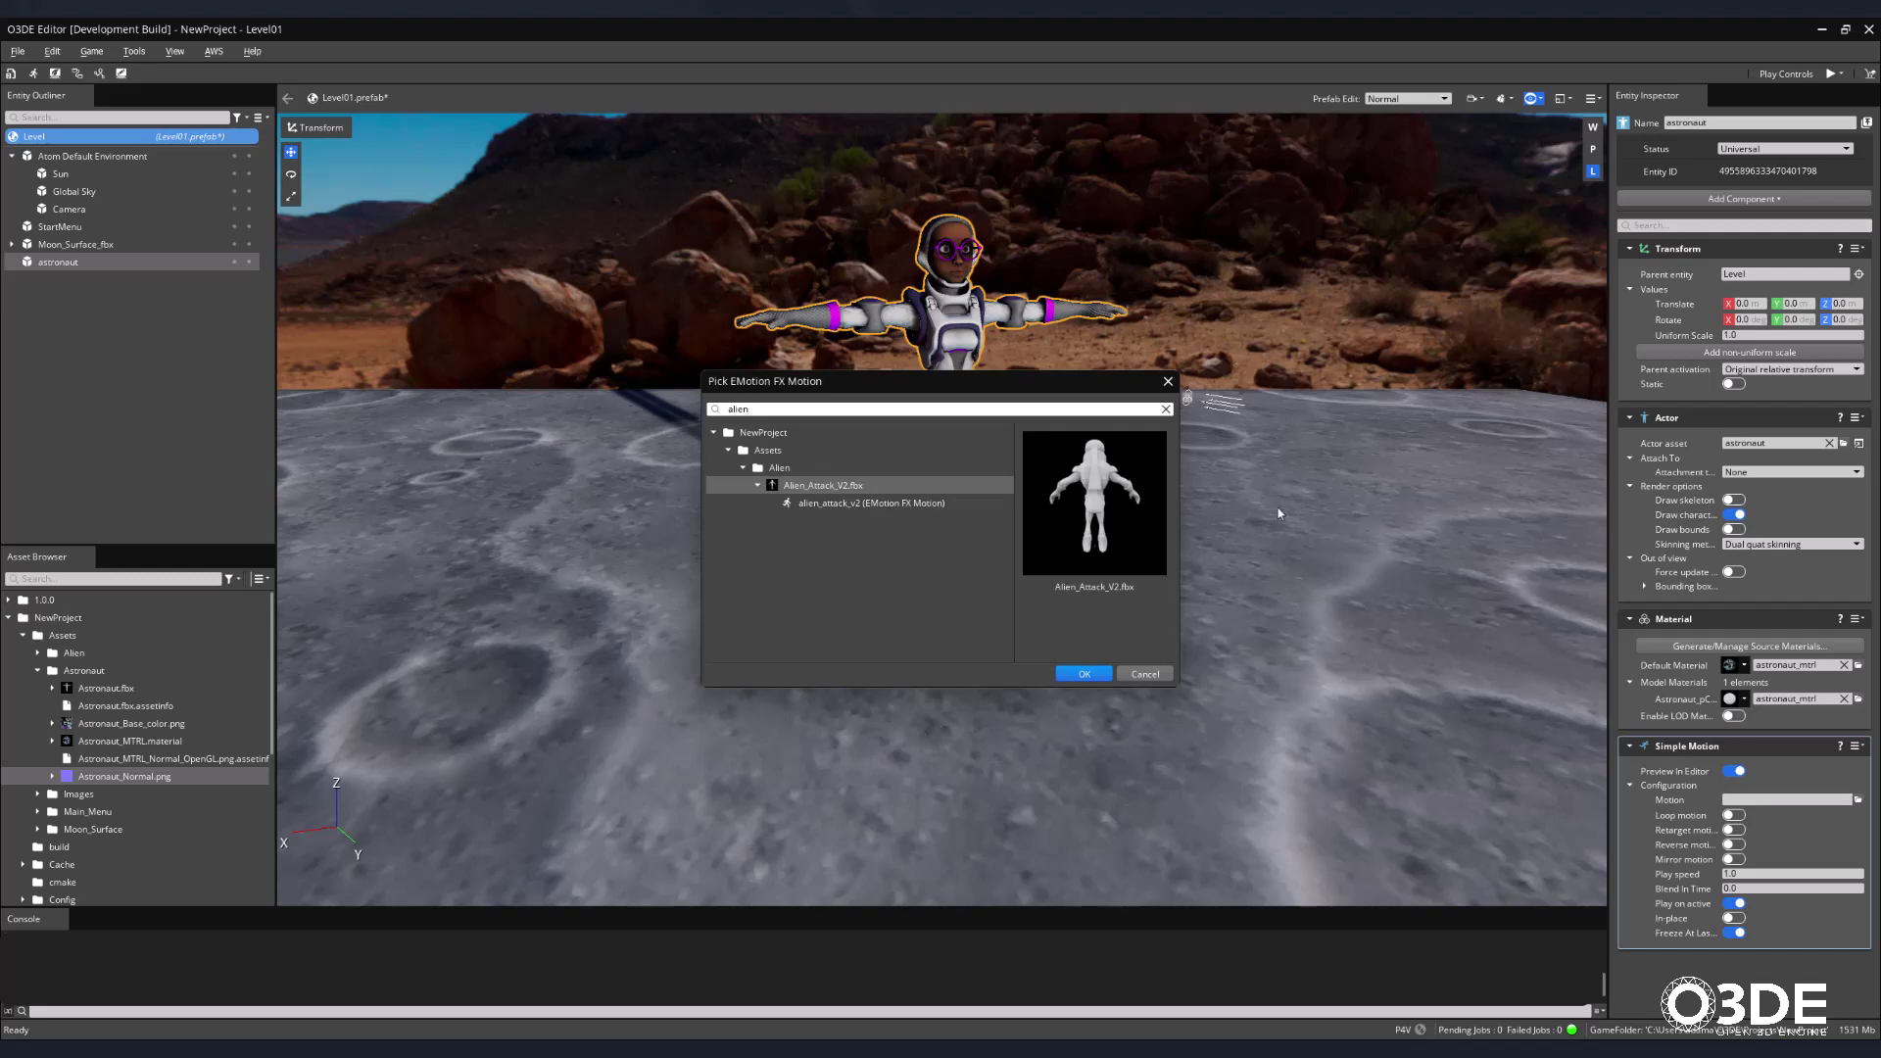
click(903, 504)
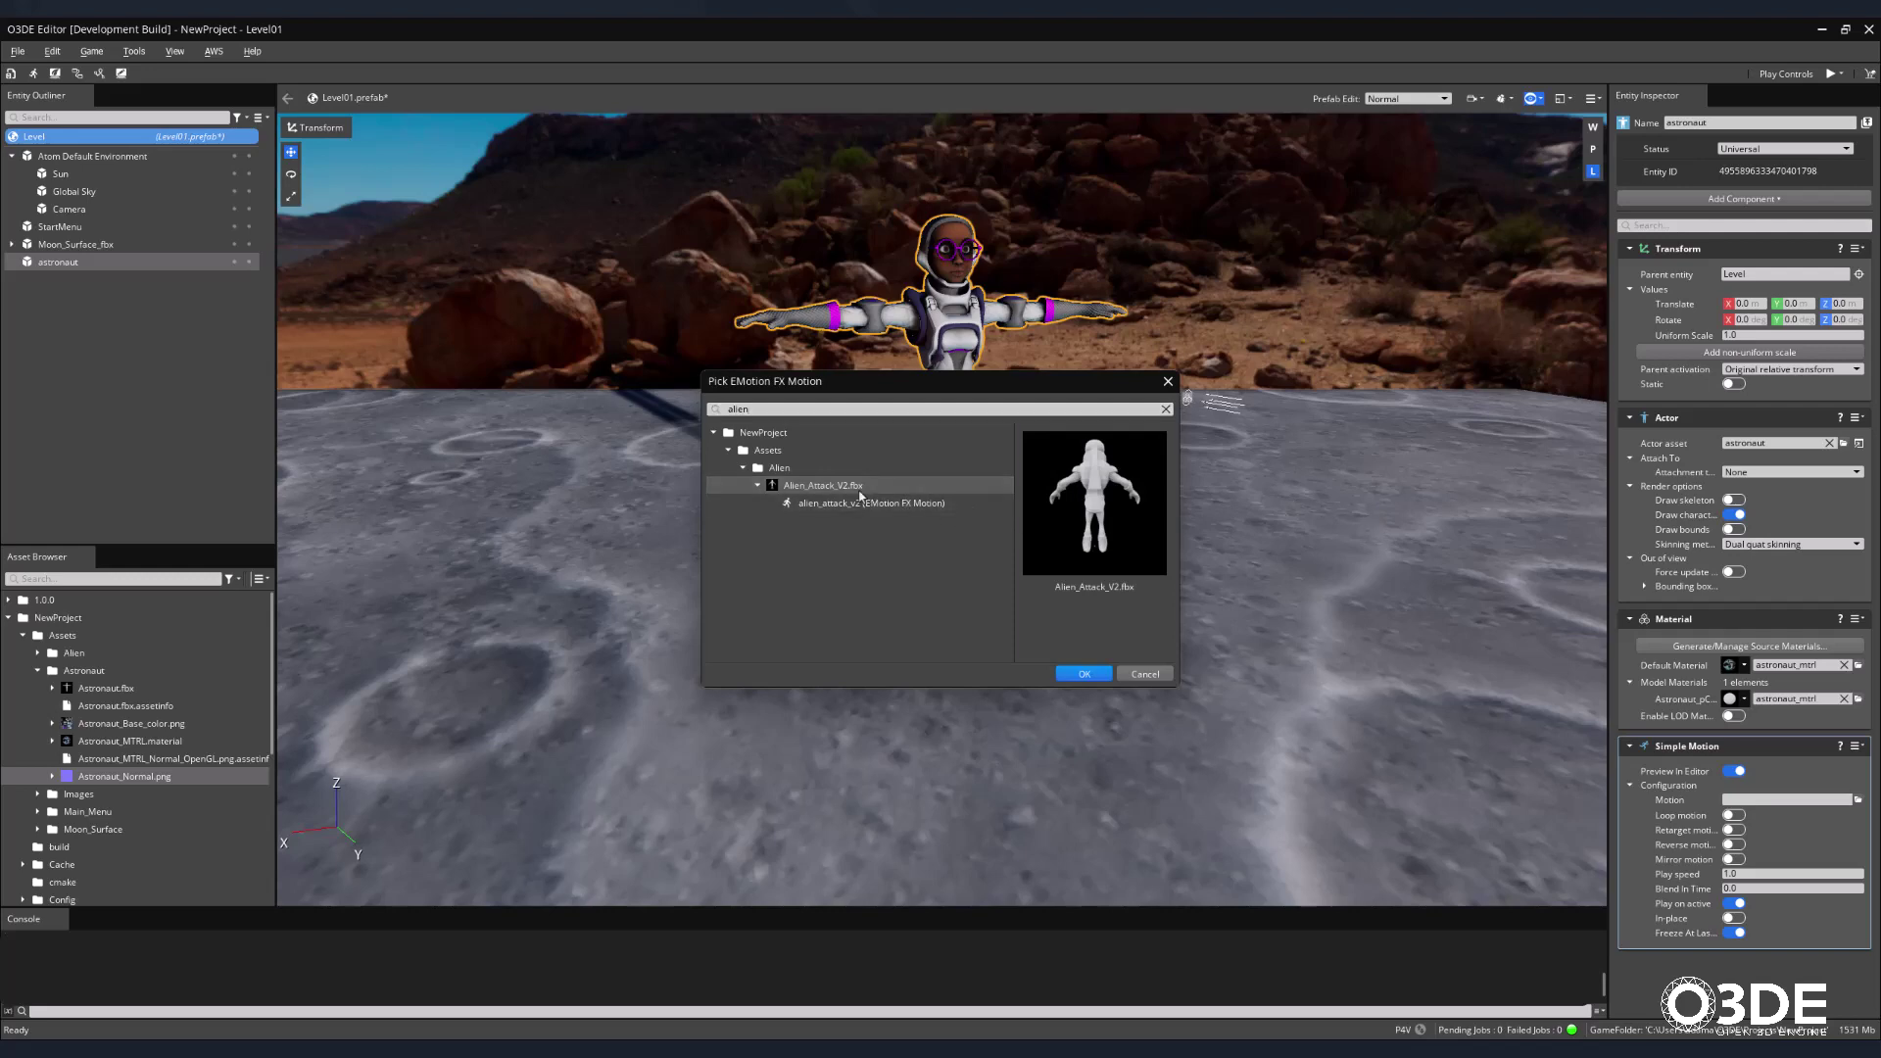
click(1083, 675)
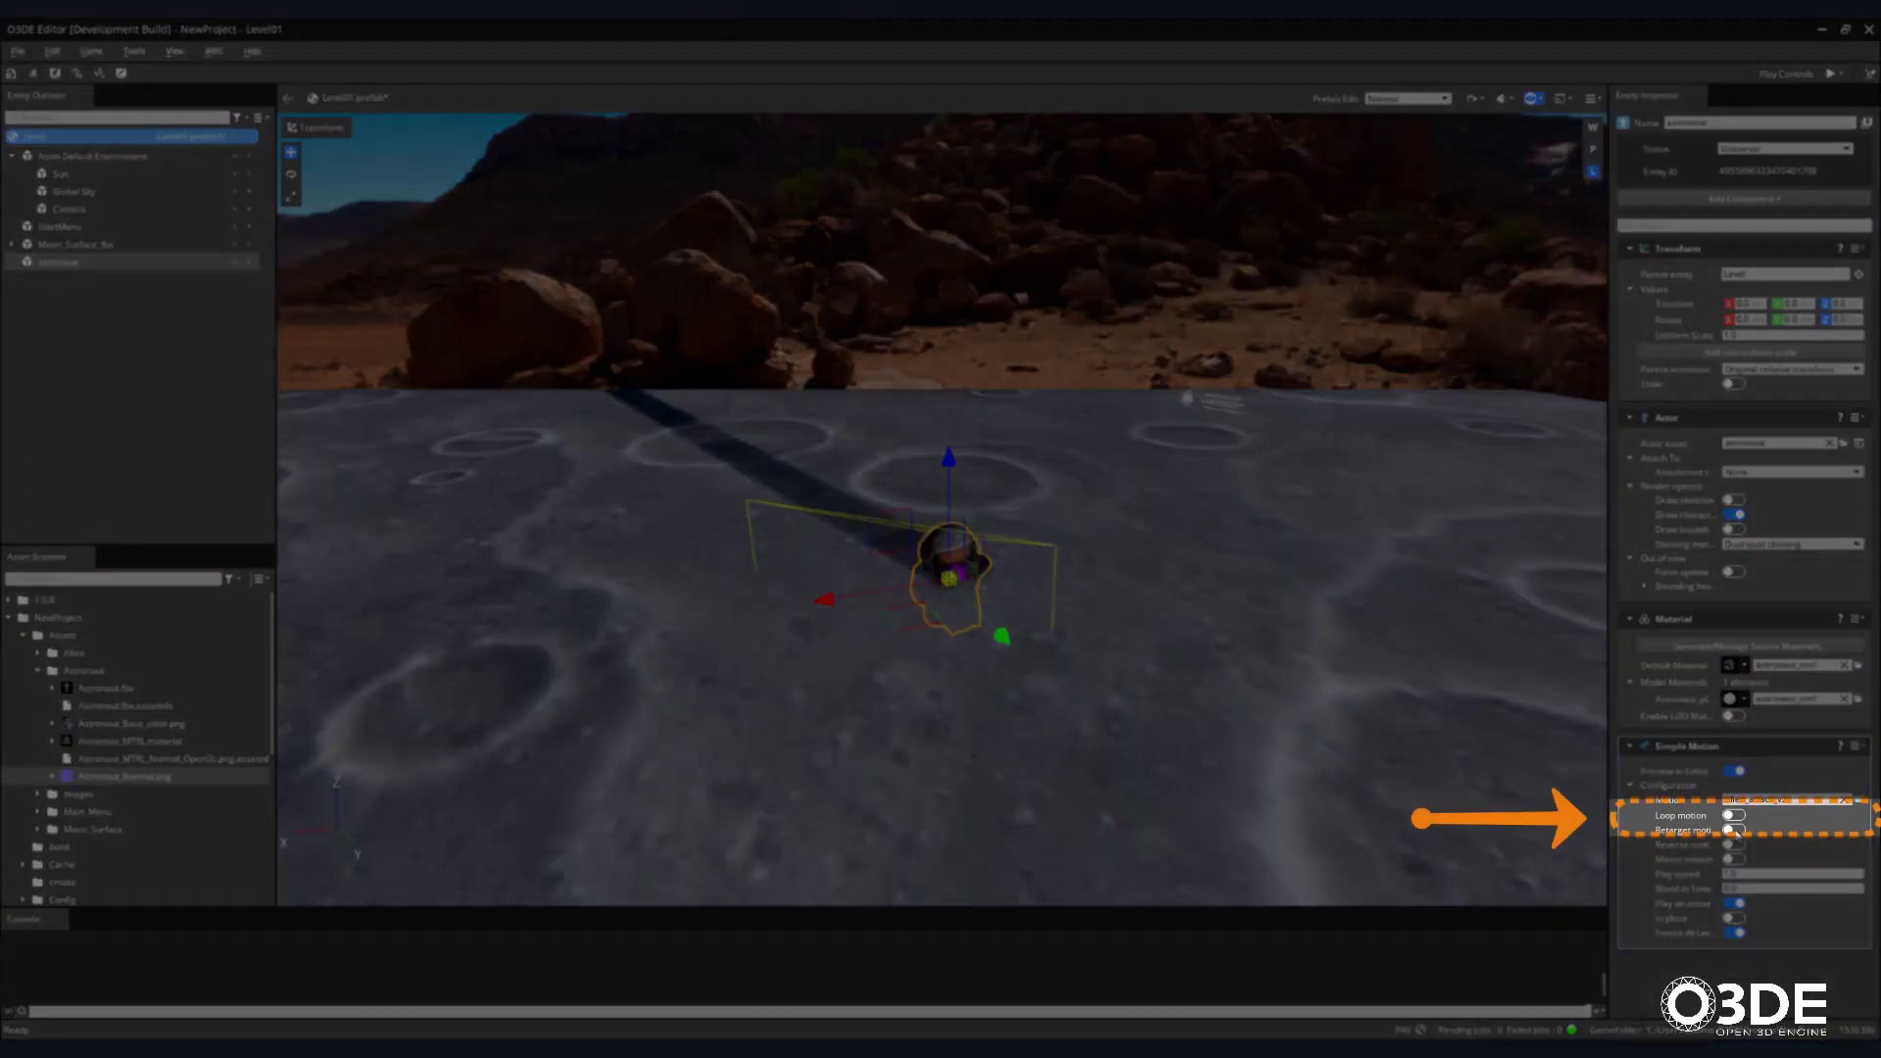
Enable Loop motion and Retarget motion, nudge the astronaut with the XZ gizmo, then disable Preview In Editor.
click(1734, 815)
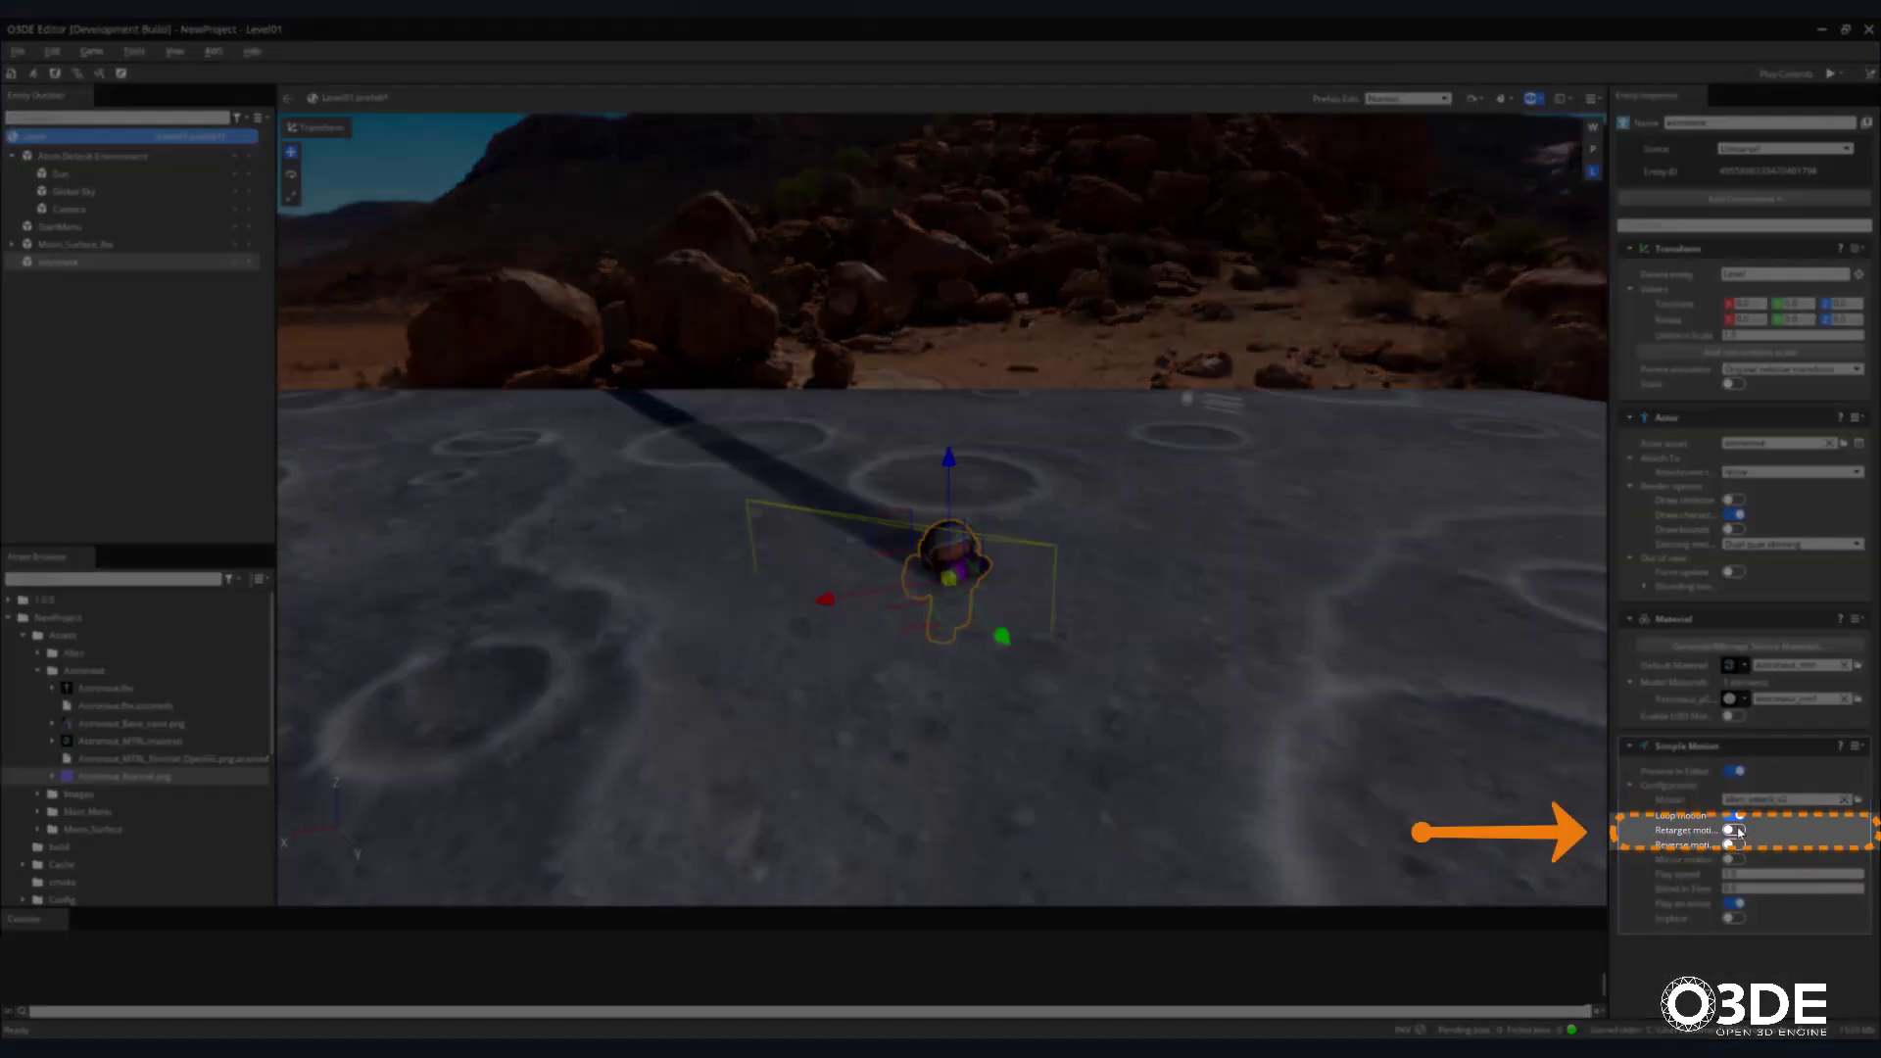
click(1735, 829)
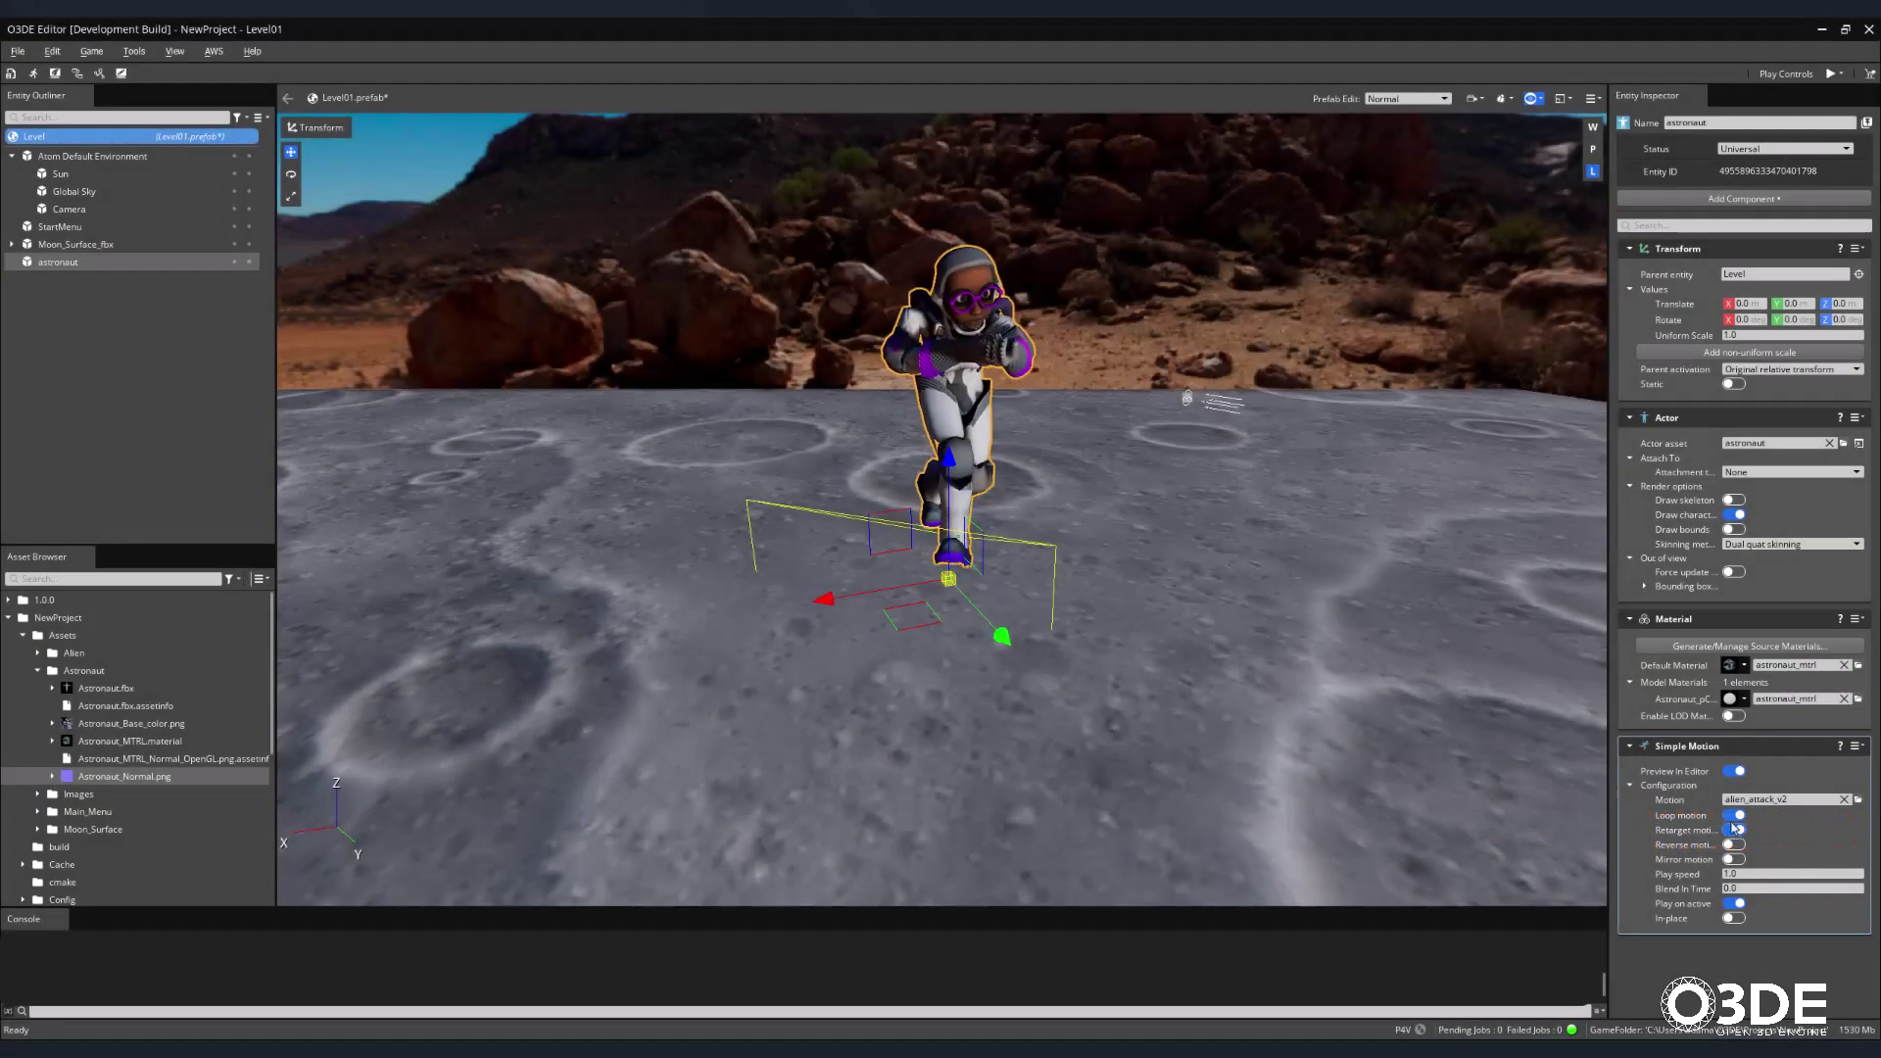
mouse_move(950, 432)
right_down()
mouse_move(852, 445)
mouse_move(951, 432)
right_up()
drag(970, 537, 896, 590)
click(1734, 771)
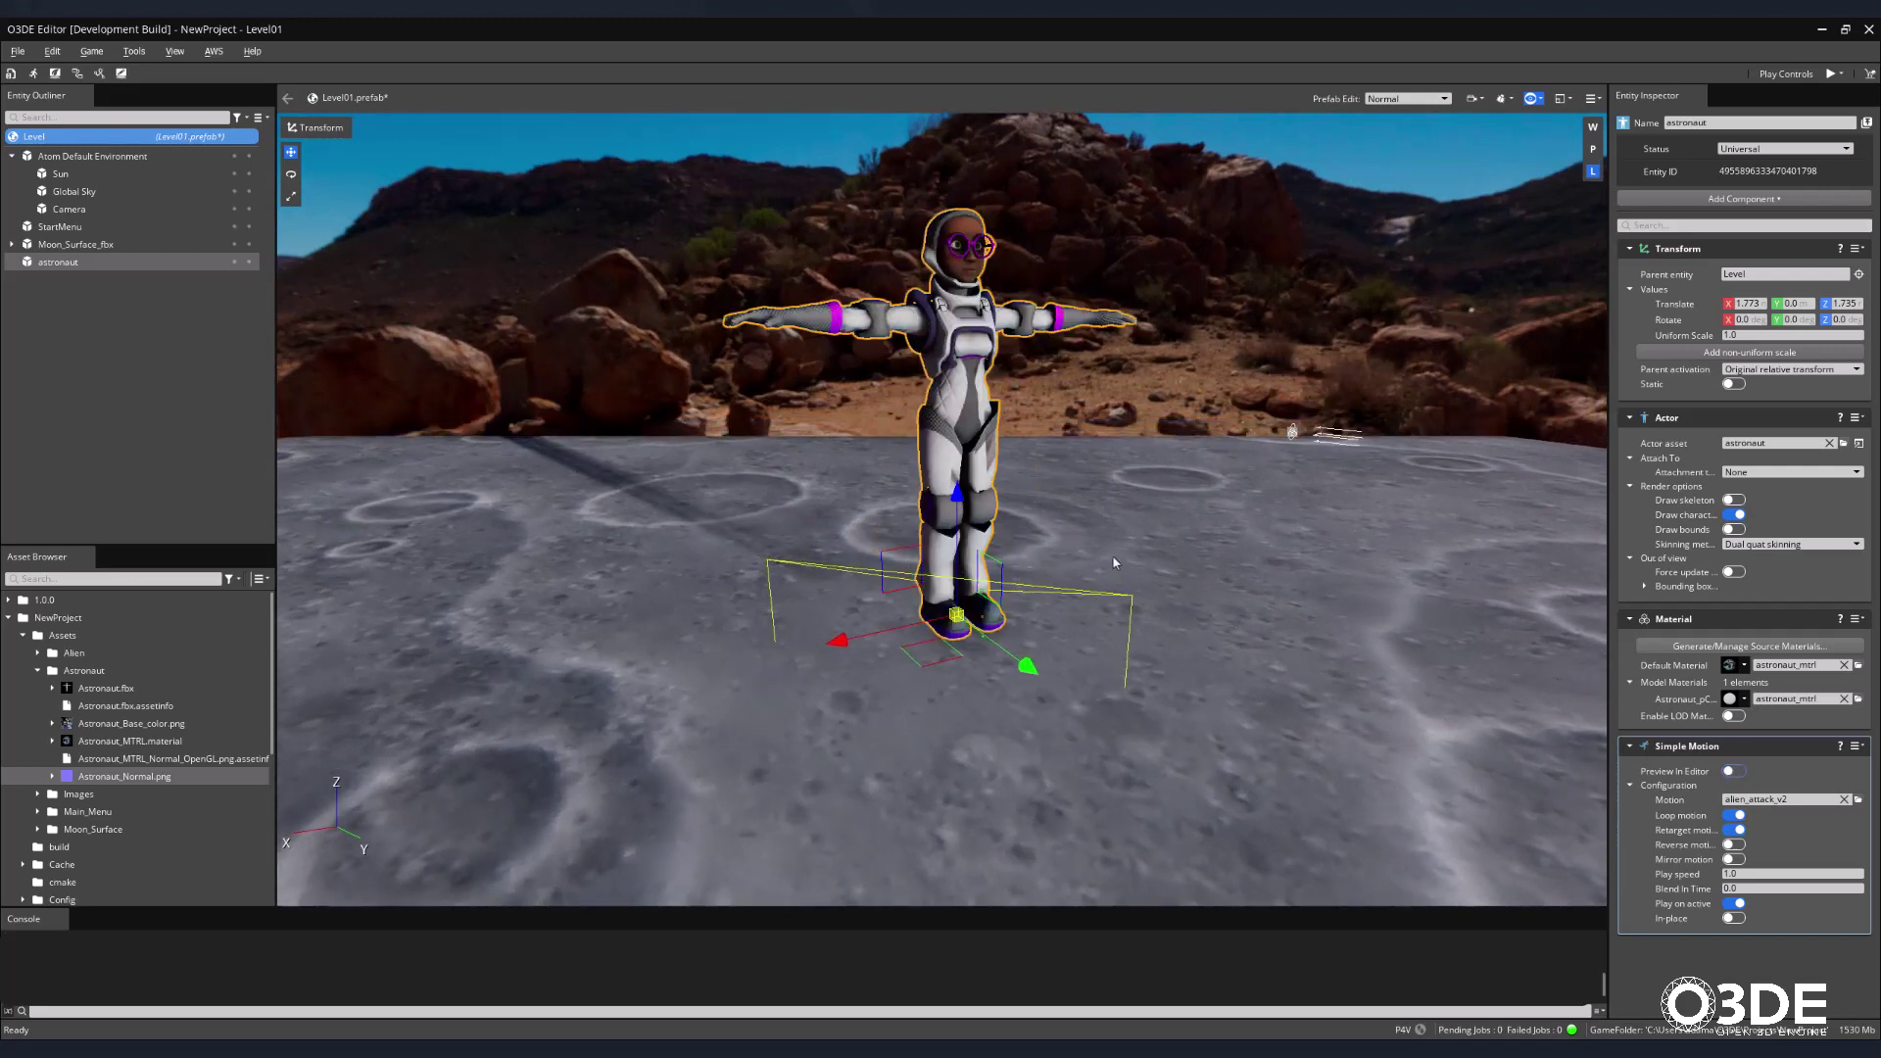
scroll(1114, 562, down, 2)
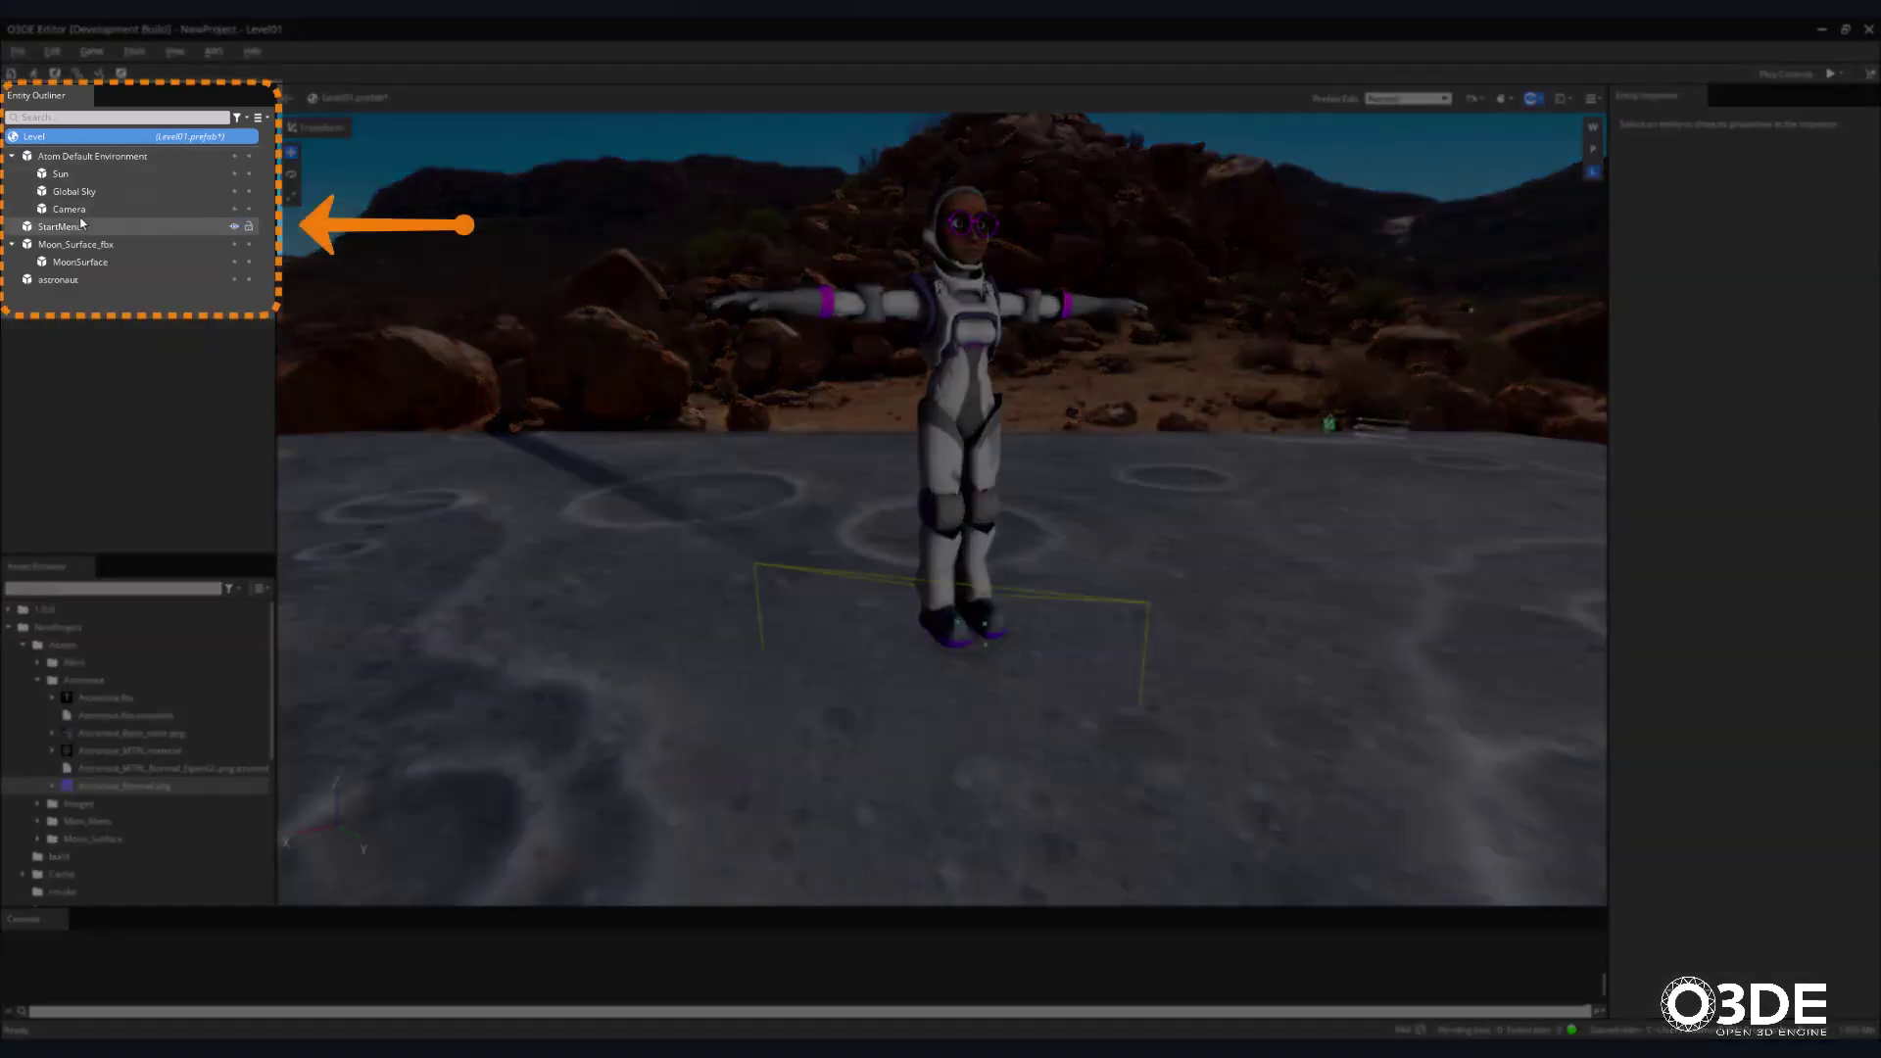
Select the level Camera, view through it, and set its Translate to 0, 0, 100.
click(73, 210)
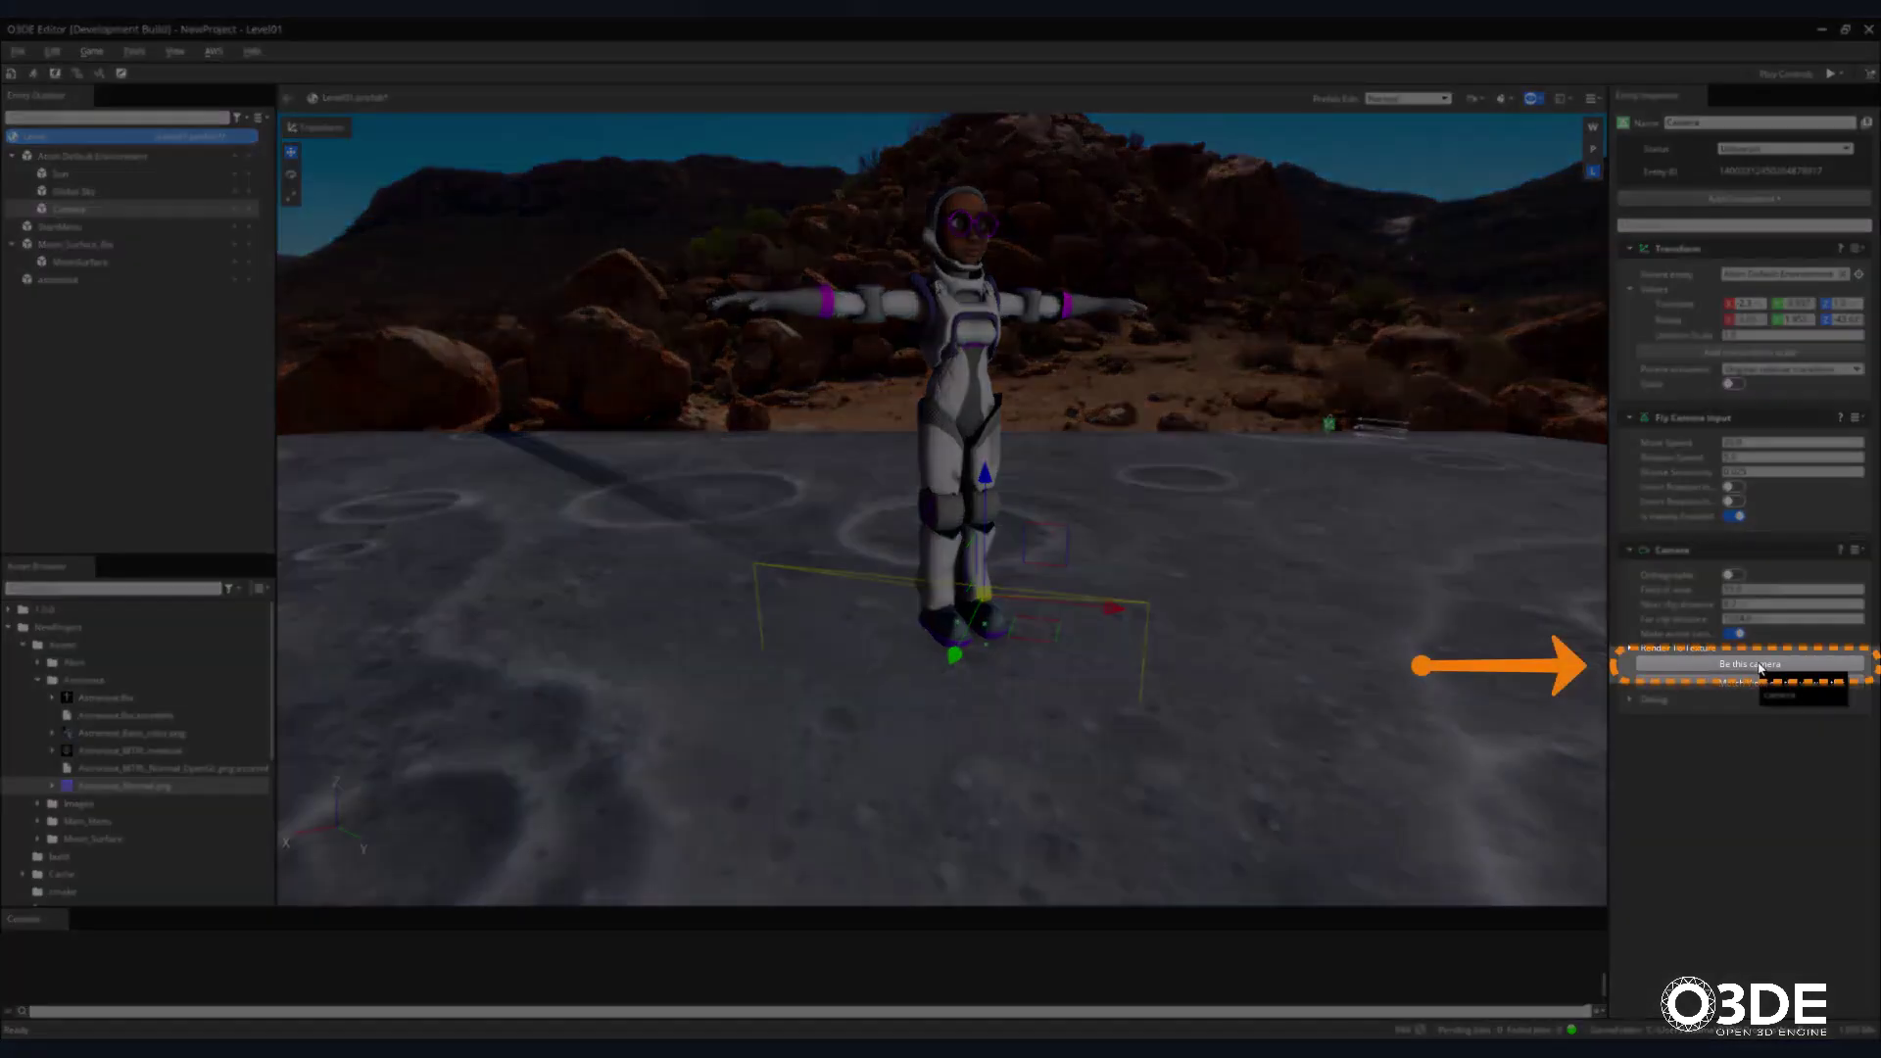
click(1758, 665)
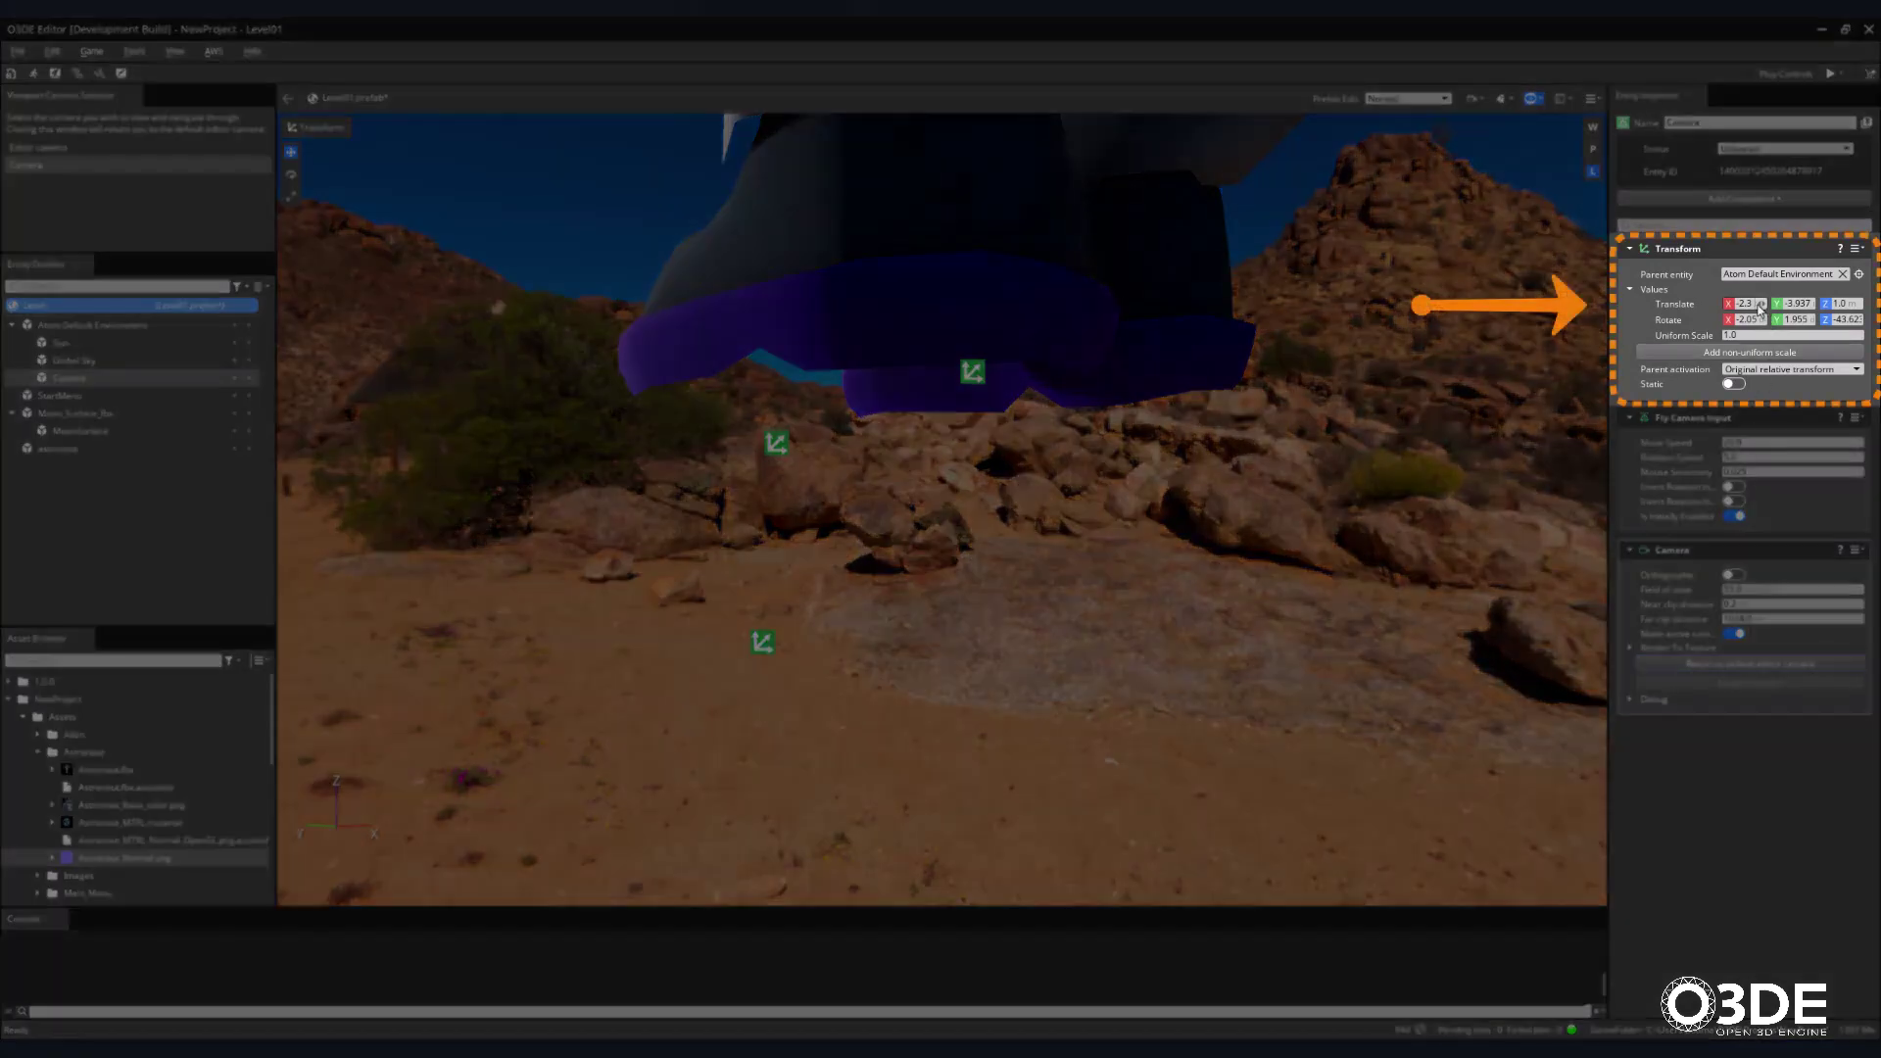
click(1745, 304)
text(0)
key(Tab)
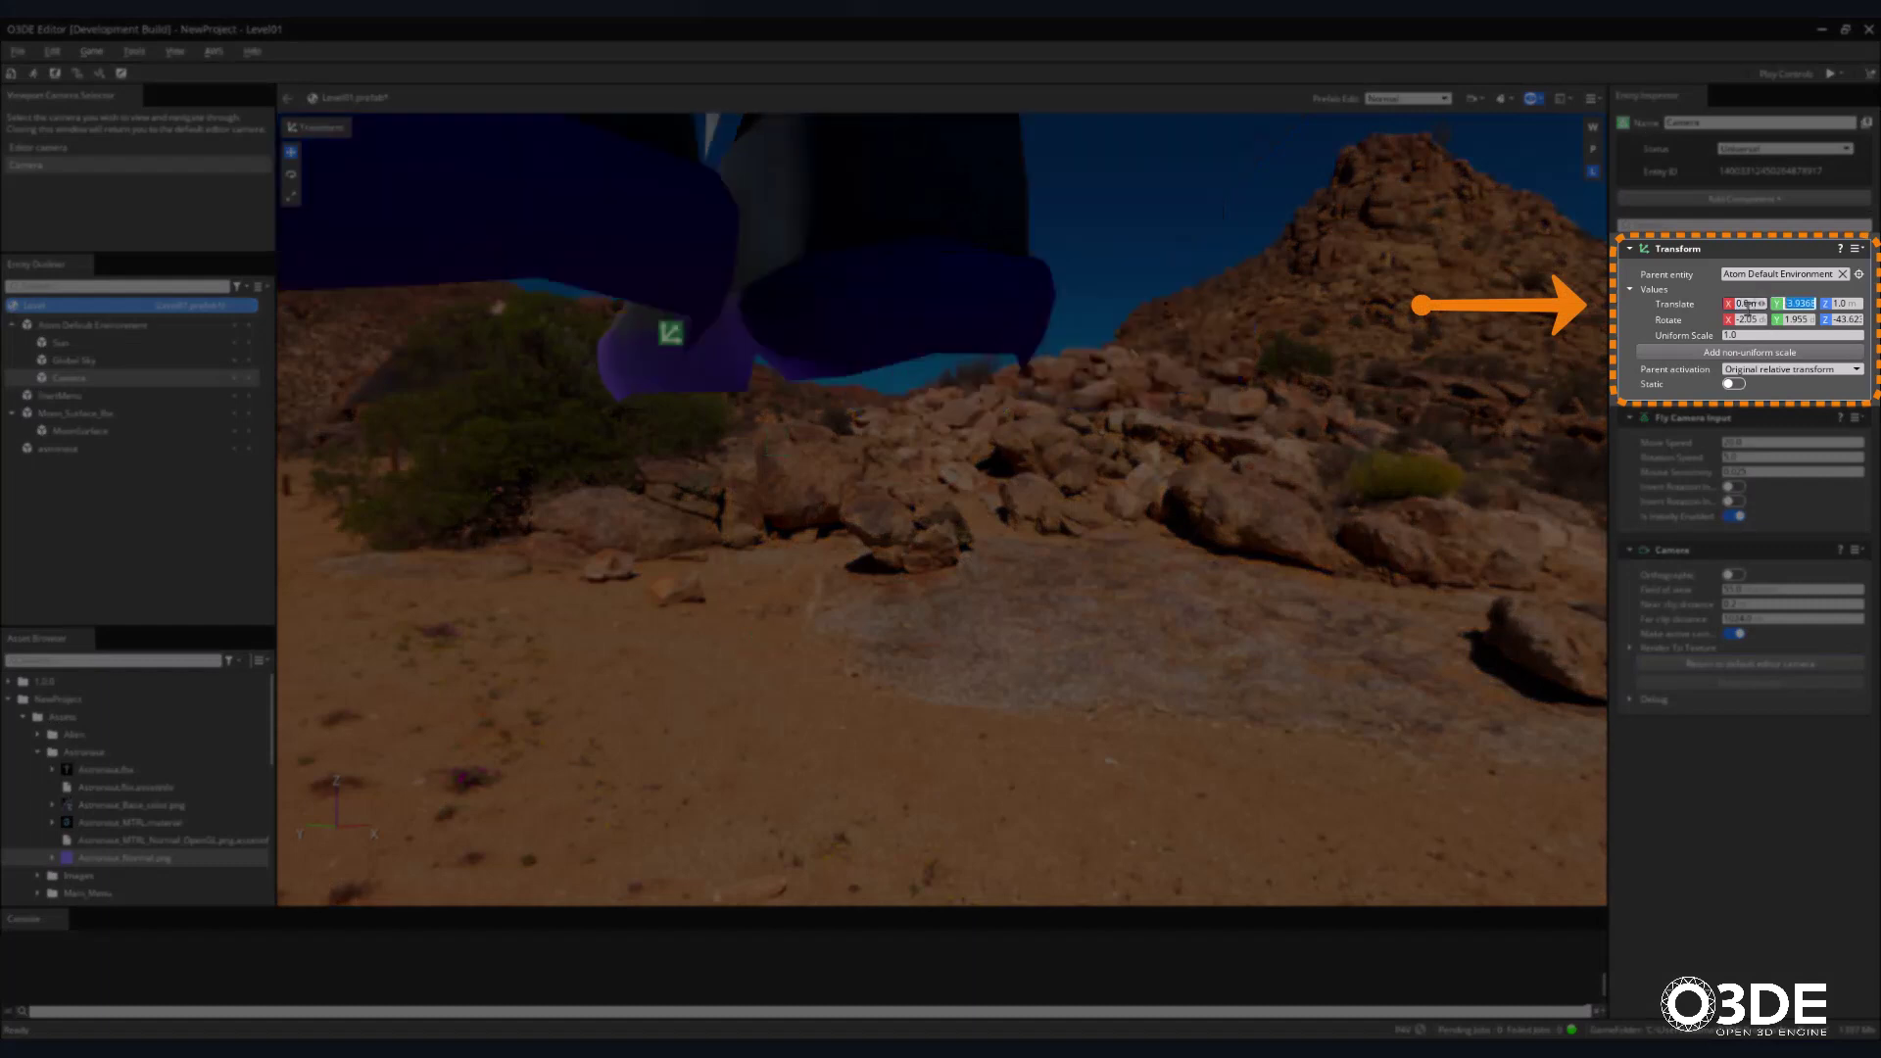
text(0)
key(Tab)
text(100)
key(Return)
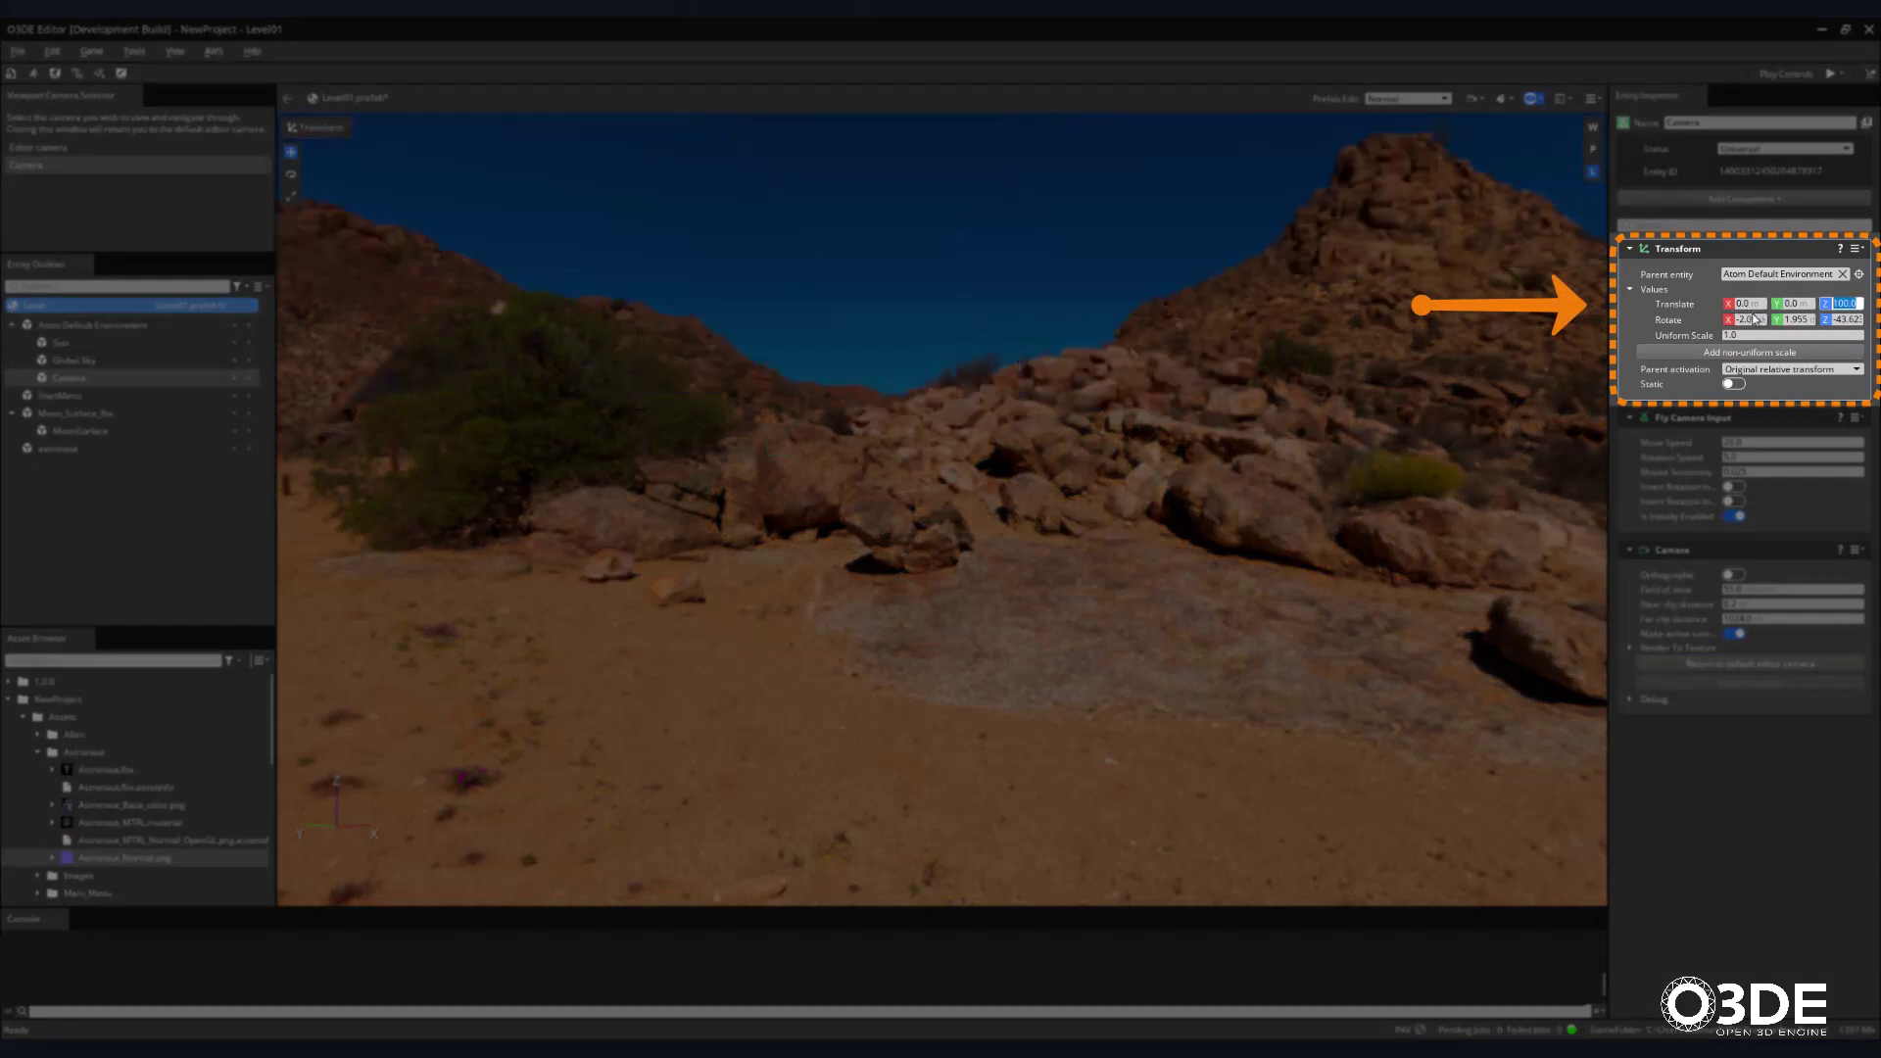
Set the camera's Rotate to -90, 0, 0 so it points straight down.
click(1751, 319)
text(-90)
key(Tab)
text(0)
key(Tab)
text(0)
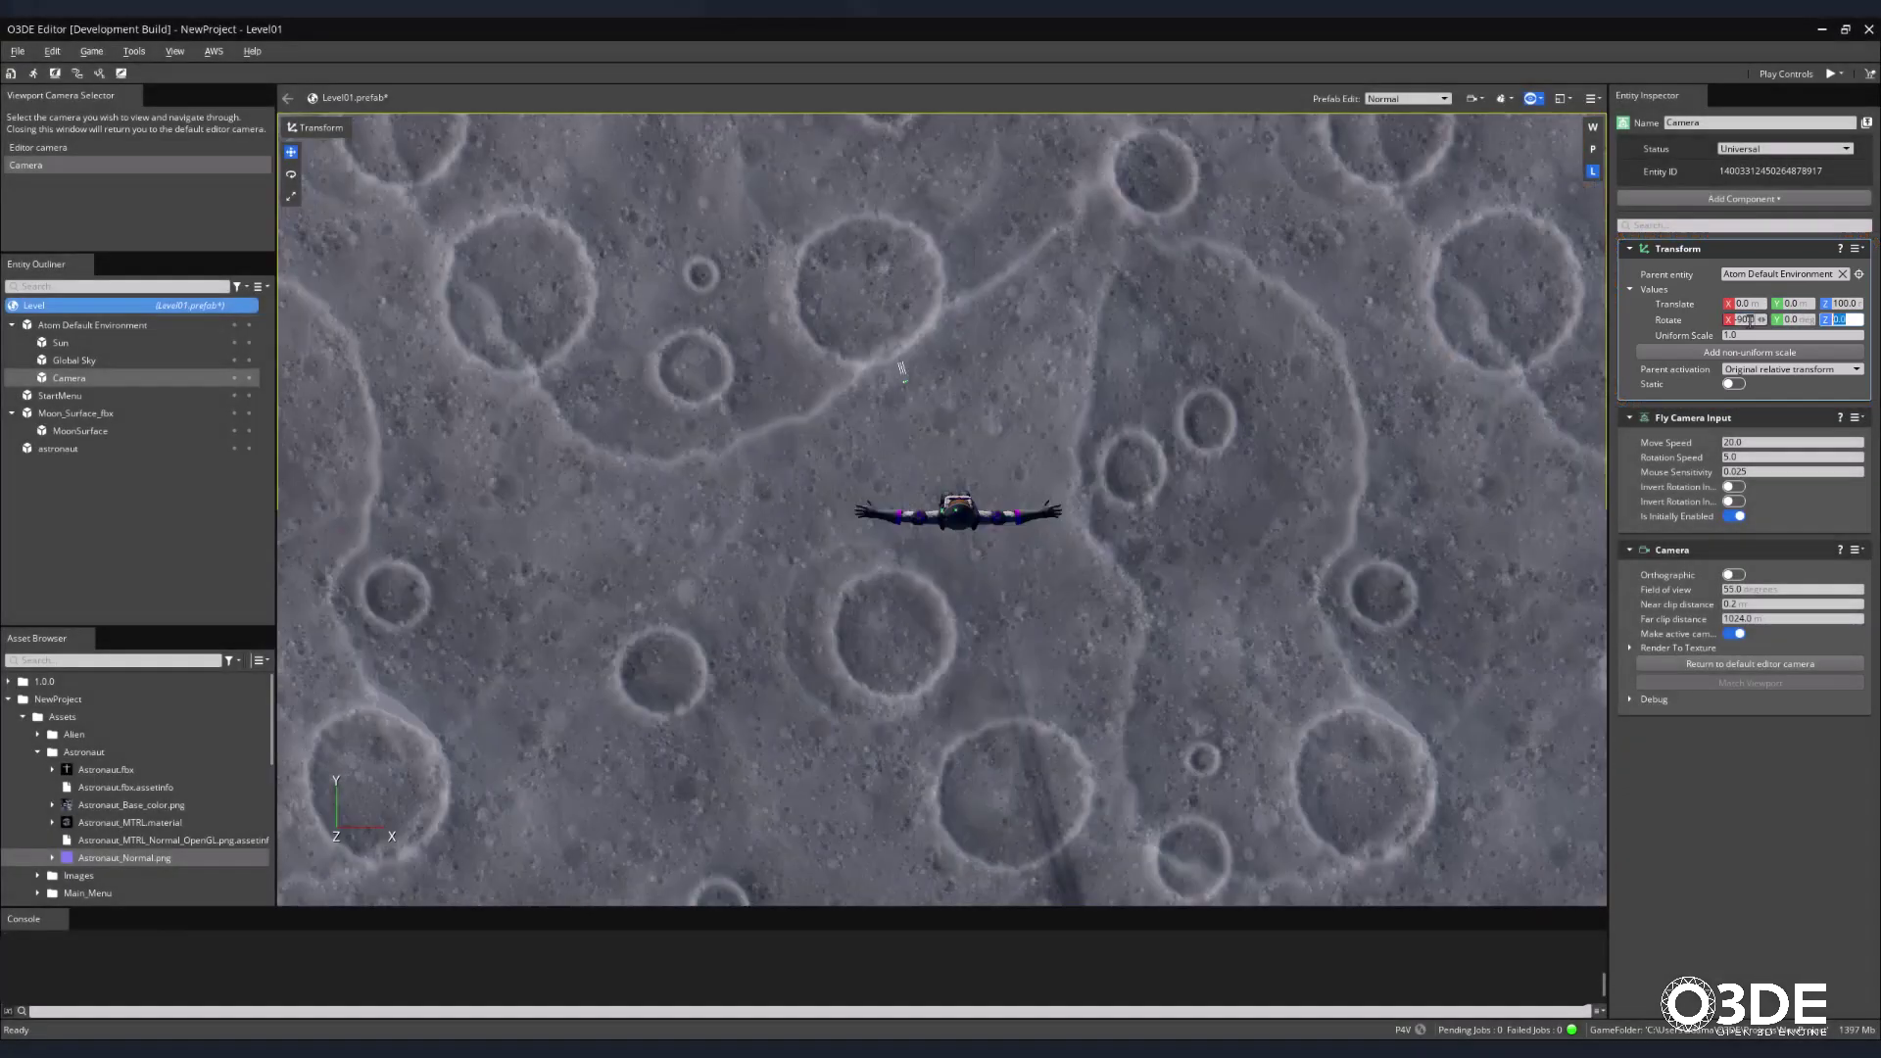